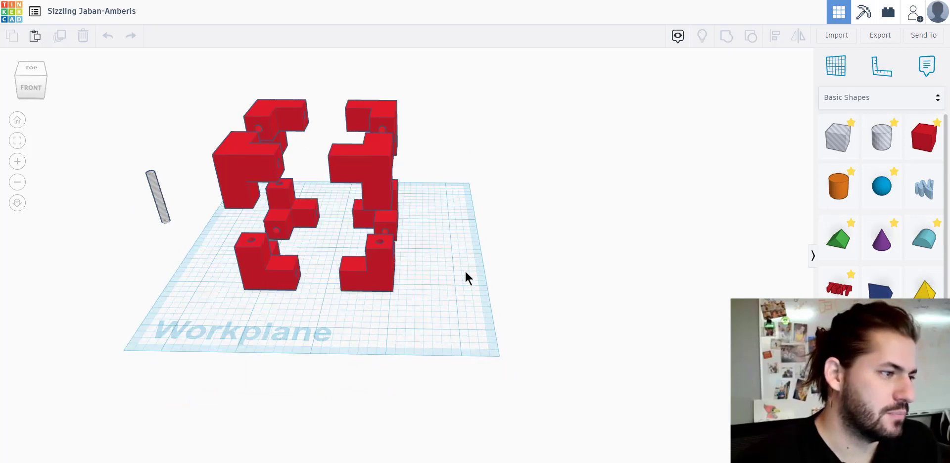
- Duplicate the four corner connectors in the right-hand column
right_click_drag(444, 296, 444, 275)
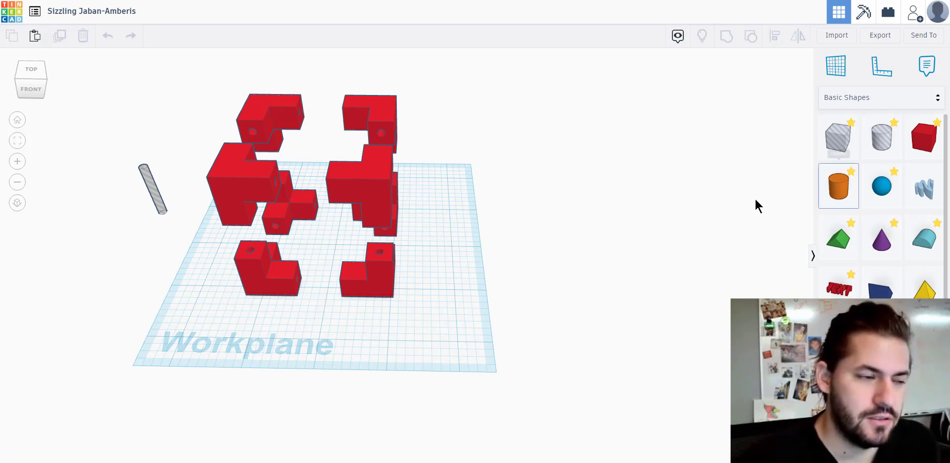
right_click_drag(493, 293, 326, 76)
left_click_drag(327, 78, 478, 353)
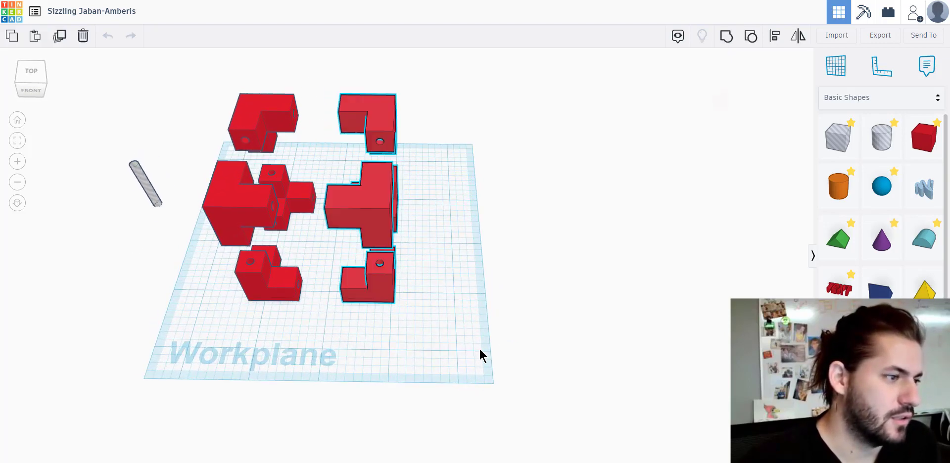
left_click(59, 40)
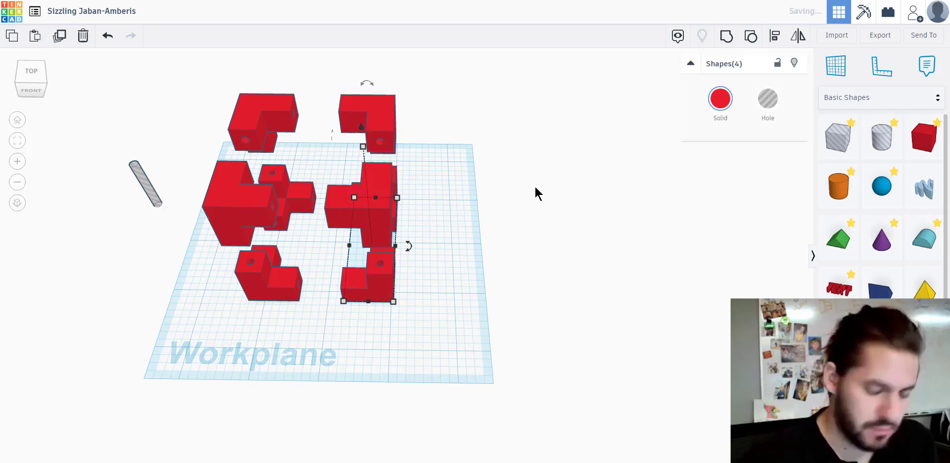
- Move the four duplicated connectors to the right, over the workplane's right edge, as a third column
key("Right")
key("Right")
key("shift+Right")
key("shift+Right")
key("shift+Right")
key("shift+Right")
key("shift+Right")
key("shift+Right")
key("shift+Right")
key("shift+Right")
key("shift+Right")
key("shift+Right")
key("shift+Right")
key("shift+Right")
key("shift+Right")
key("shift+Right")
key("shift+Right")
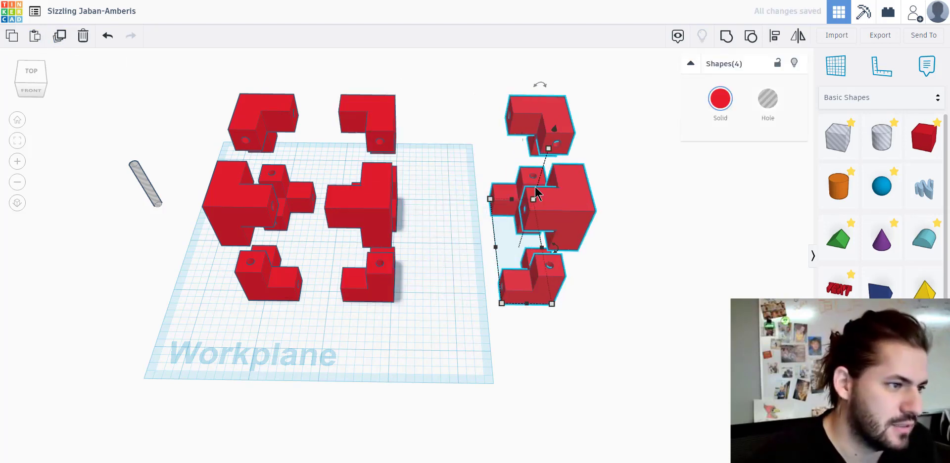
key("shift+Left")
key("shift+Left")
key("shift+Left")
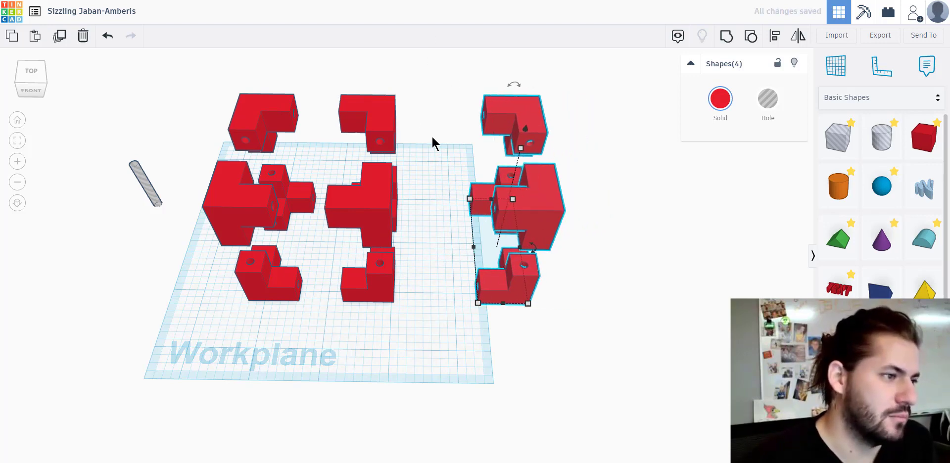
left_click(428, 328)
- Ungroup the lower front connector in the middle column into its separate boxes and cylinder holes
right_click_drag(429, 327, 408, 229)
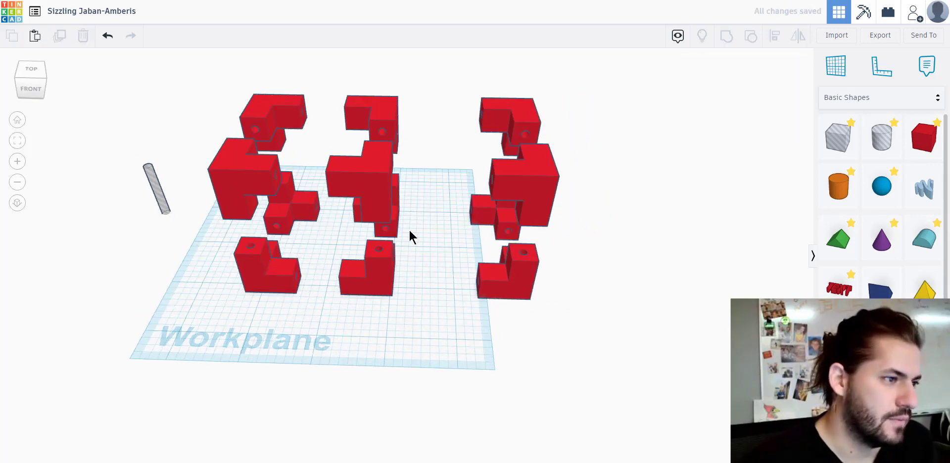
left_click(378, 191)
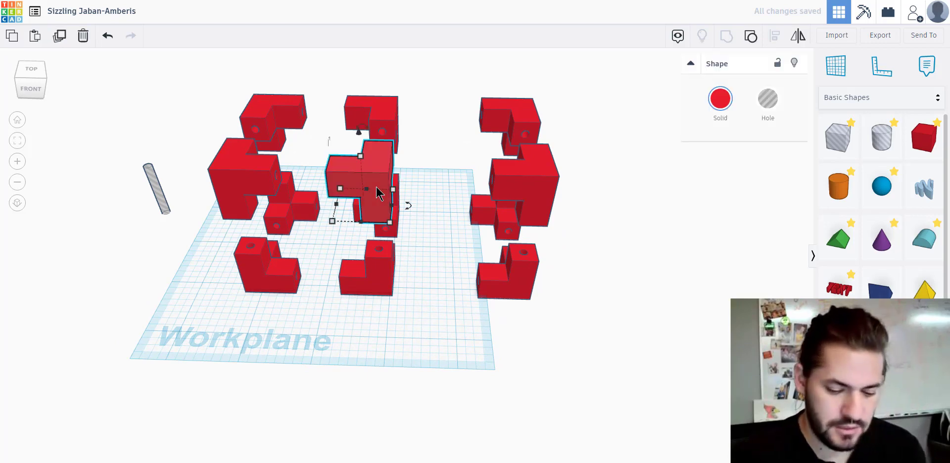
left_click(403, 237)
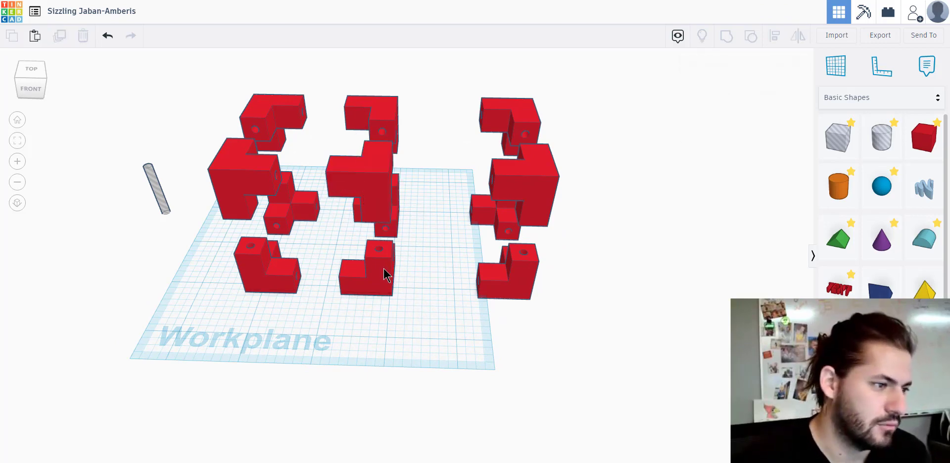
left_click(388, 276)
left_click(377, 282)
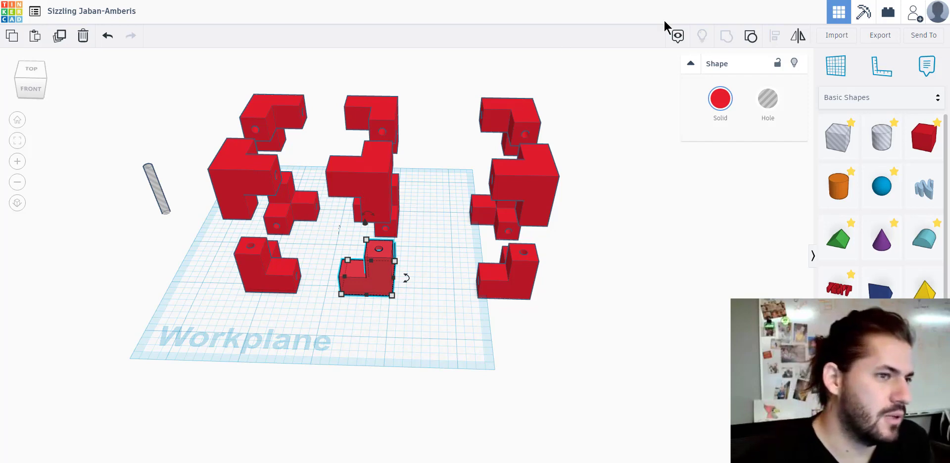
left_click(746, 42)
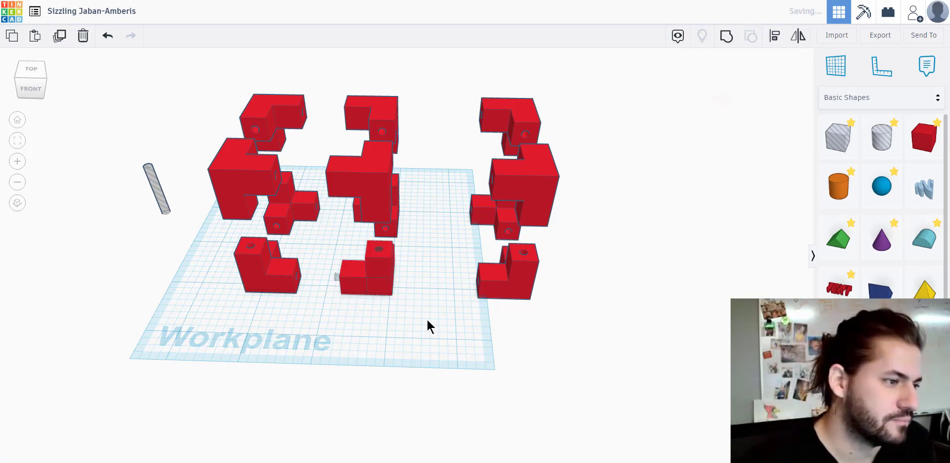
- Lengthen the horizontal cylinder hole of the ungrouped connector and shift it to the right
left_click(356, 283)
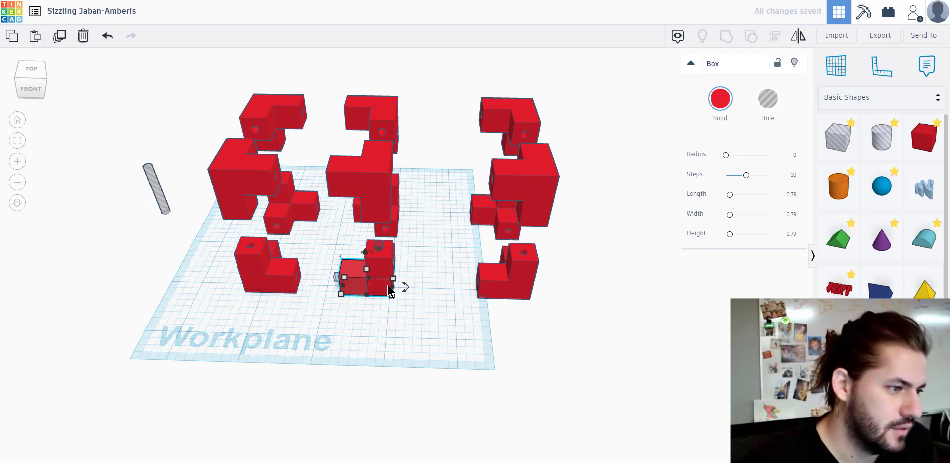
left_click(334, 283)
left_click(336, 280)
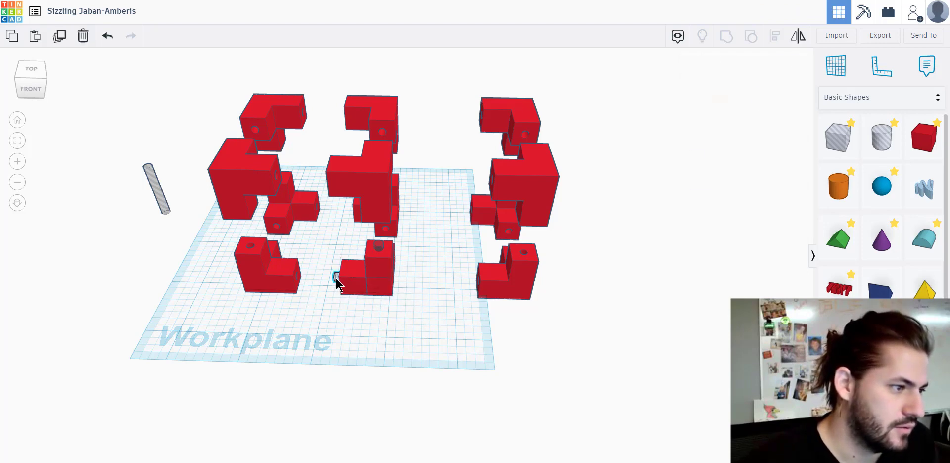
scroll(325, 297, "up", 10)
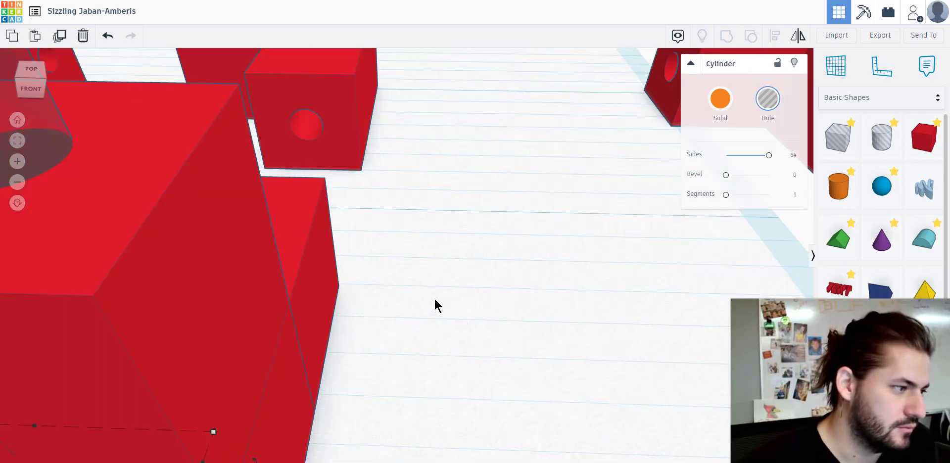
scroll(439, 301, "down", 2)
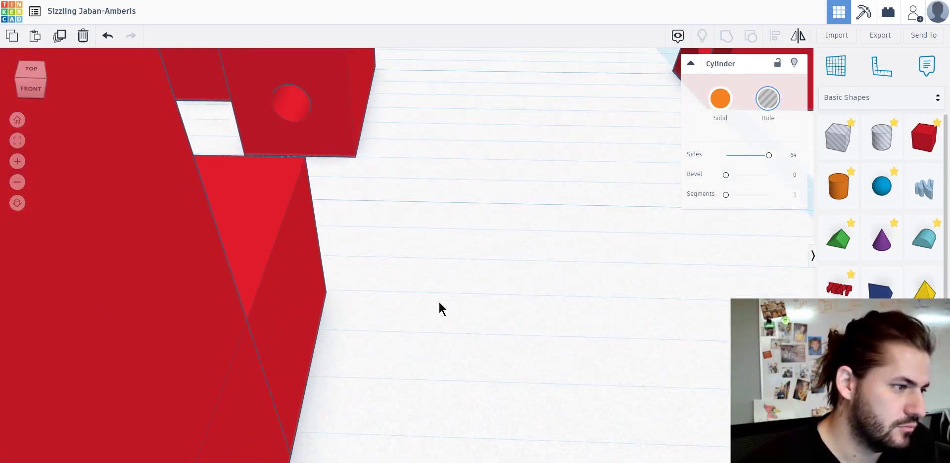
scroll(440, 303, "down", 6)
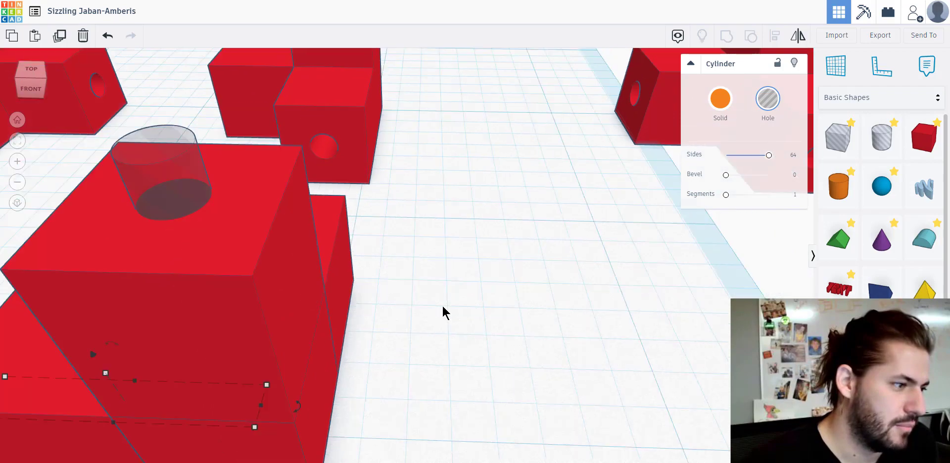
right_click_drag(520, 317, 709, 311)
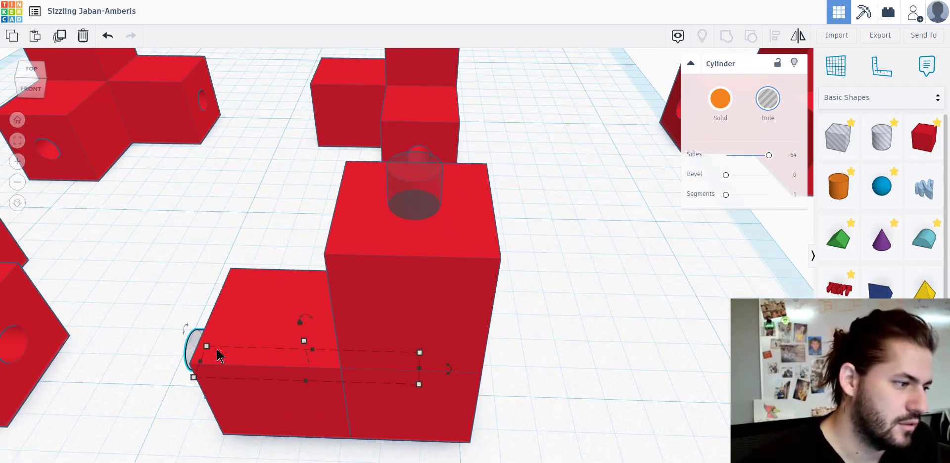
left_click_drag(200, 363, 95, 353)
key("Right")
key("Right")
key("Right")
key("Right")
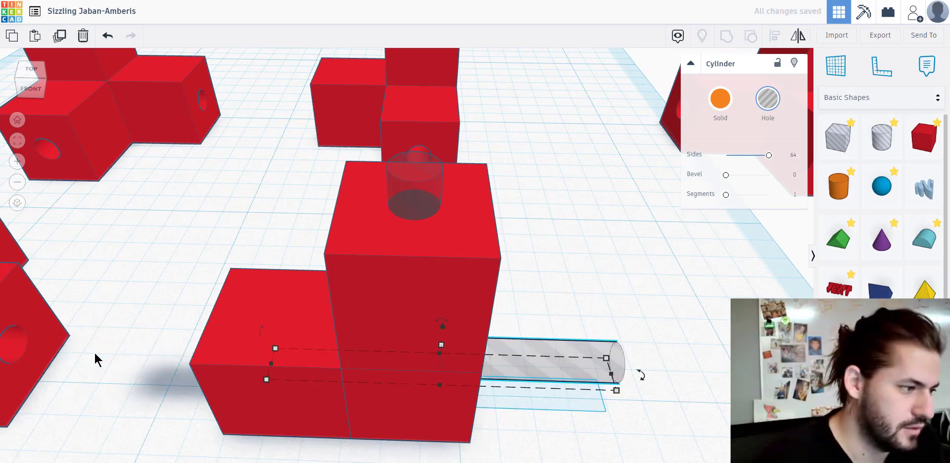
- Shift the horizontal cylinder hole left until it protrudes on both sides, and extend its right end to a length of about 1¾
key("Left")
key("Left")
key("Left")
key("Left")
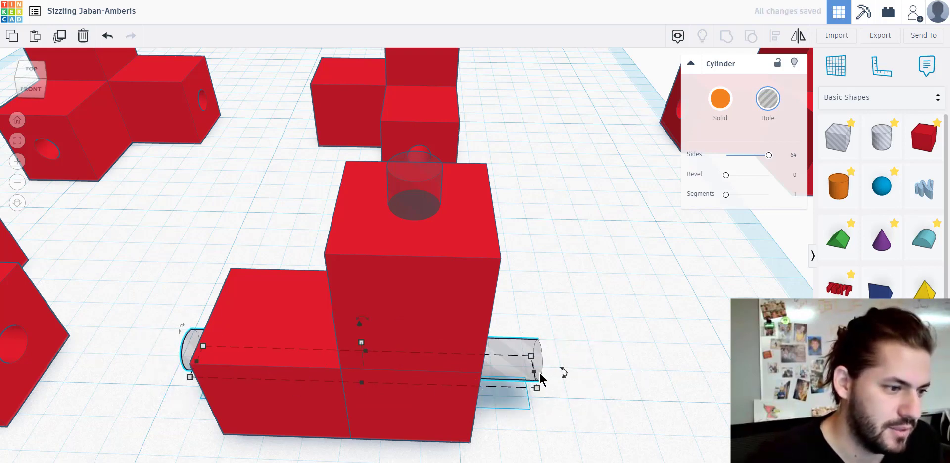
left_click_drag(536, 376, 745, 376)
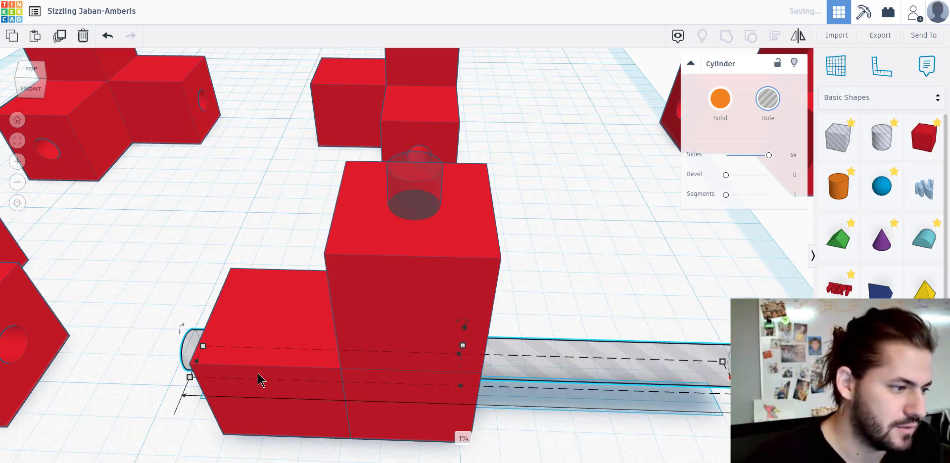
- Stretch the connector's horizontal box to the right, beyond the upright box, to a length of about 1.256
left_click(259, 380)
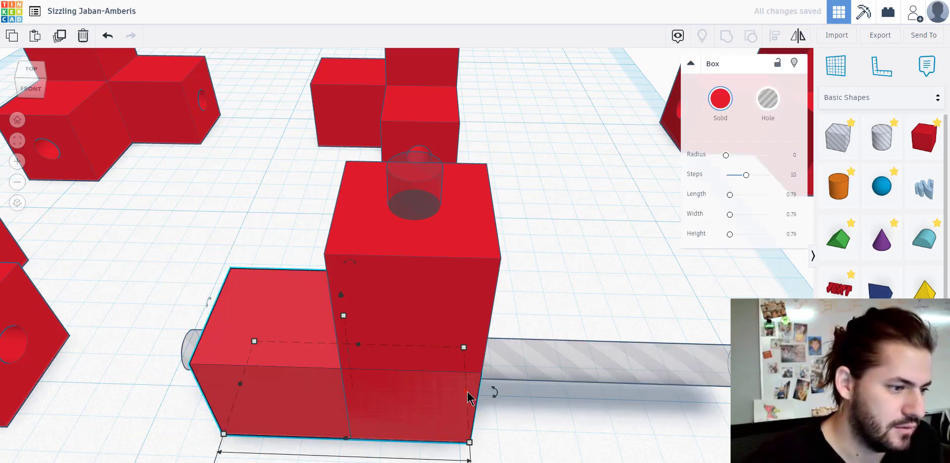
left_click_drag(528, 397, 603, 396)
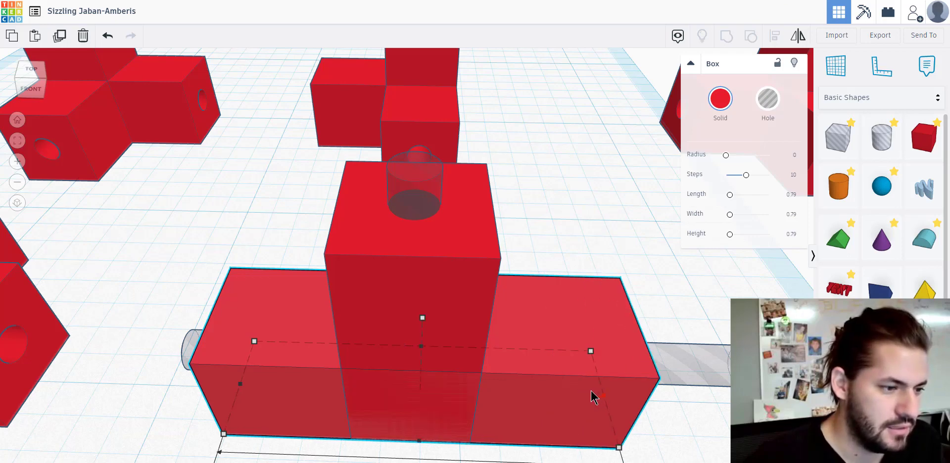
scroll(722, 416, "down", 2)
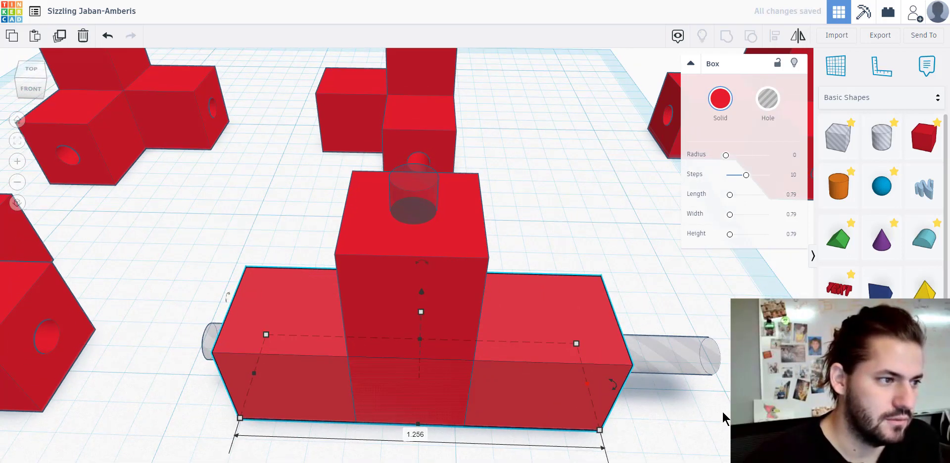
scroll(723, 411, "down", 2)
right_click_drag(676, 388, 600, 330)
mouse_move(566, 315)
left_mouse_down()
mouse_move(542, 320)
mouse_move(560, 321)
left_mouse_up()
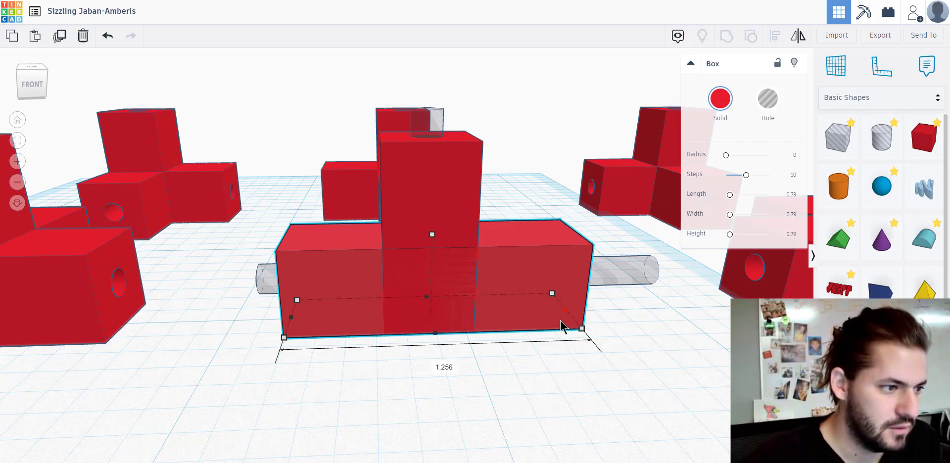
right_click_drag(565, 381, 556, 448)
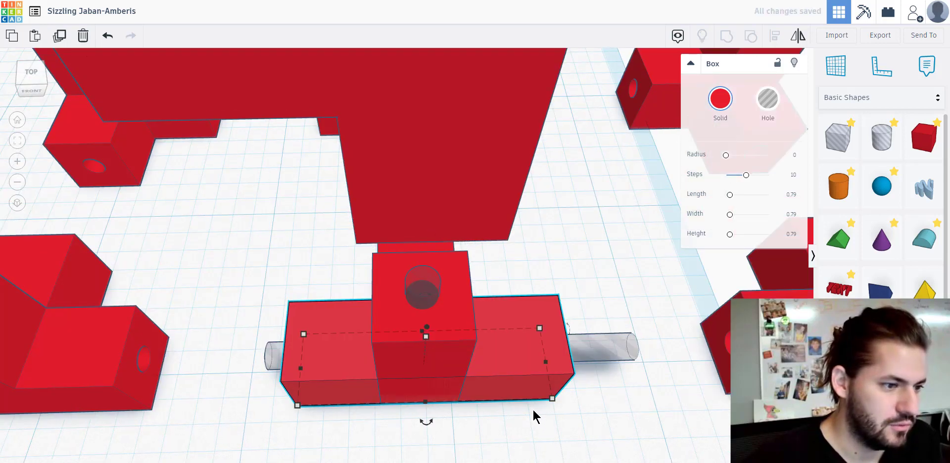
right_click_drag(529, 405, 541, 341)
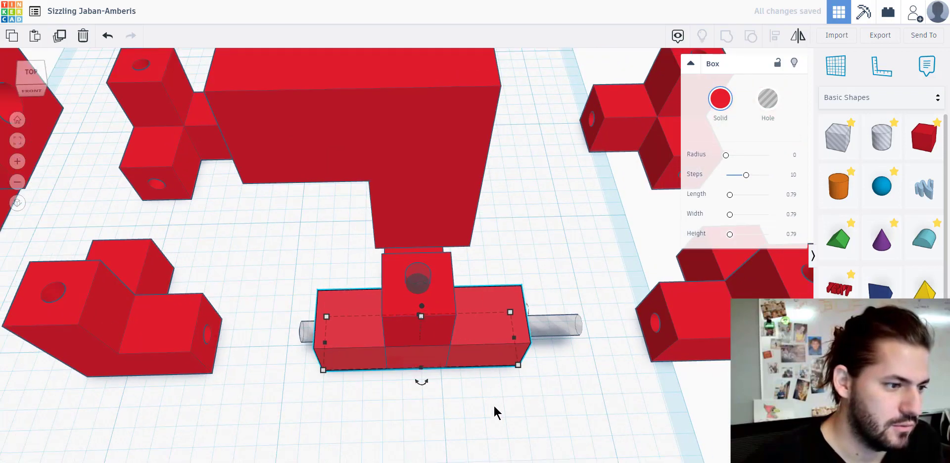
right_click_drag(494, 388, 494, 346)
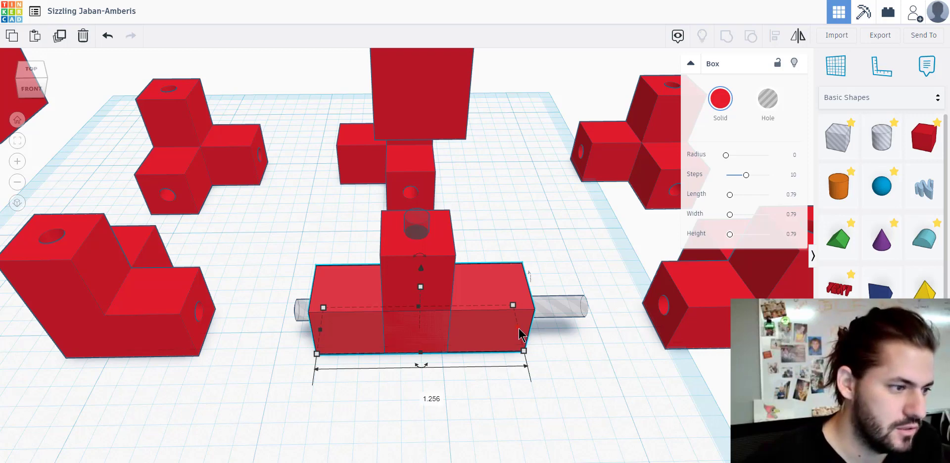
- Shorten the connector's horizontal box from its right end and set its length to 1
left_click_drag(519, 334, 477, 338)
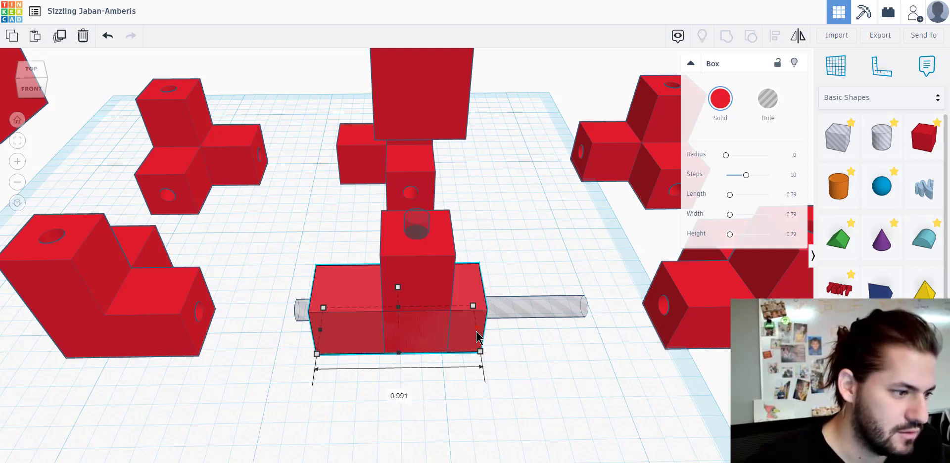
left_click(399, 395)
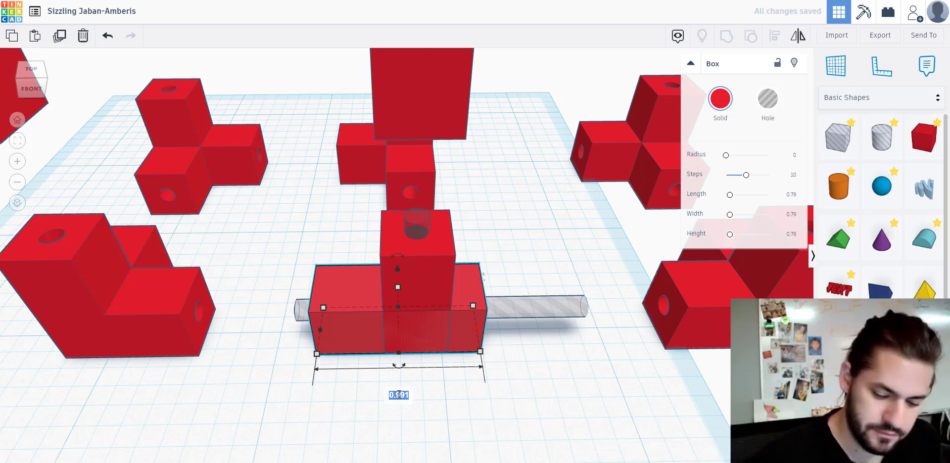
key("BackSpace")
type("1")
key("Return")
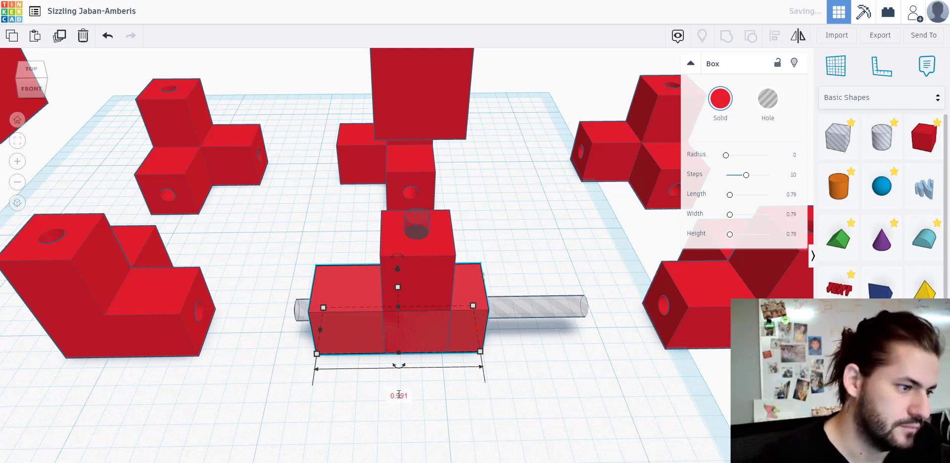
left_click(589, 382)
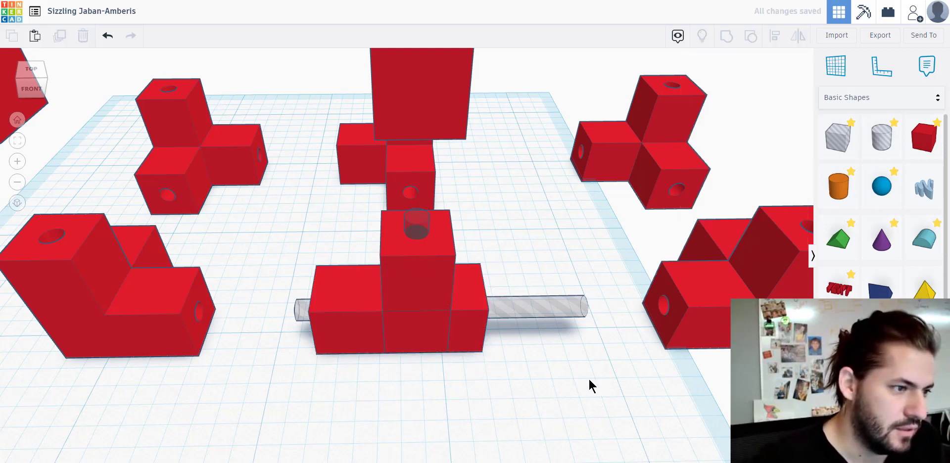
- Align all six shapes of the ungrouped connector on their common centre along the horizontal box's length
left_click_drag(589, 380, 320, 253)
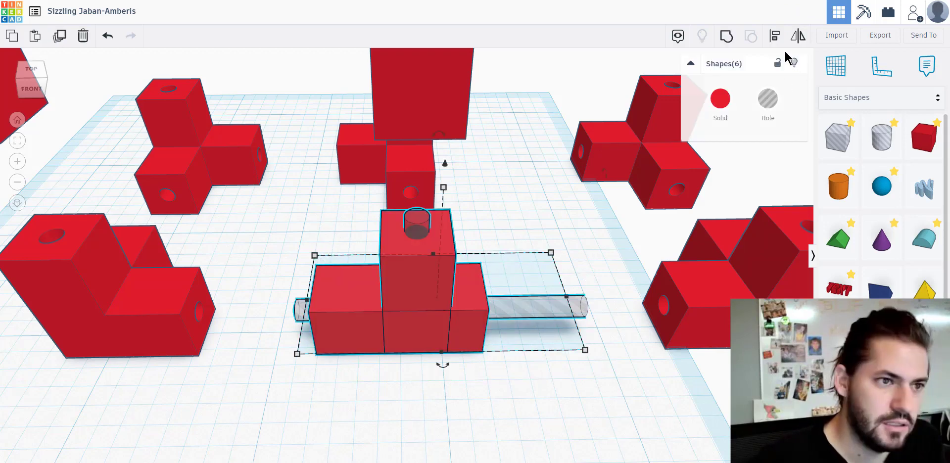
left_click(775, 37)
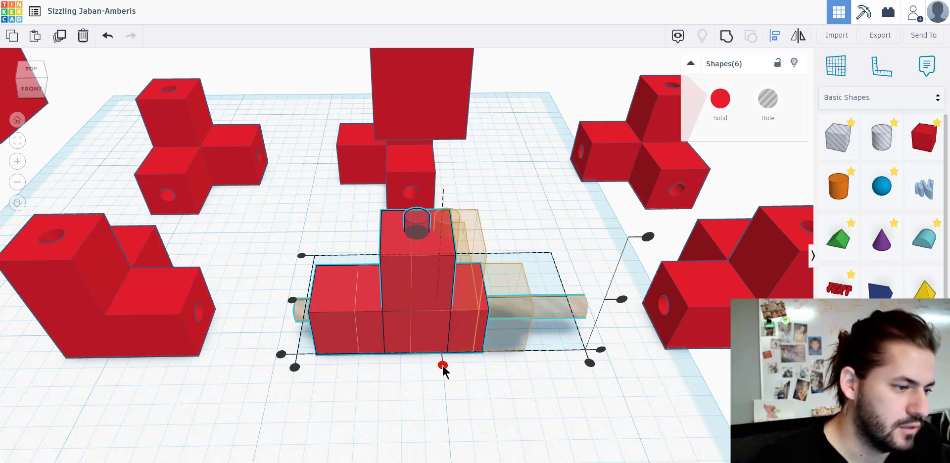
left_click(443, 366)
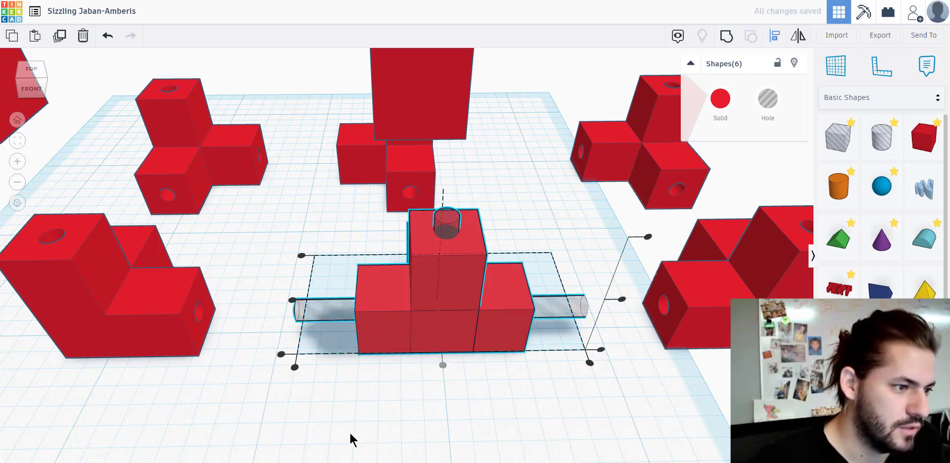
right_click_drag(350, 440, 495, 432)
left_click(497, 377)
- Delete the upper front connector hanging above the workplane in the middle column
scroll(391, 116, "up", 3)
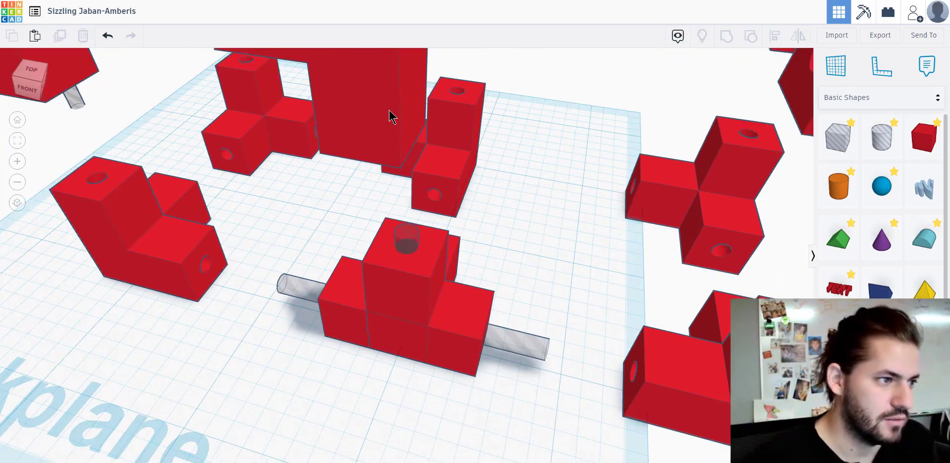
left_click(392, 119)
key("Delete")
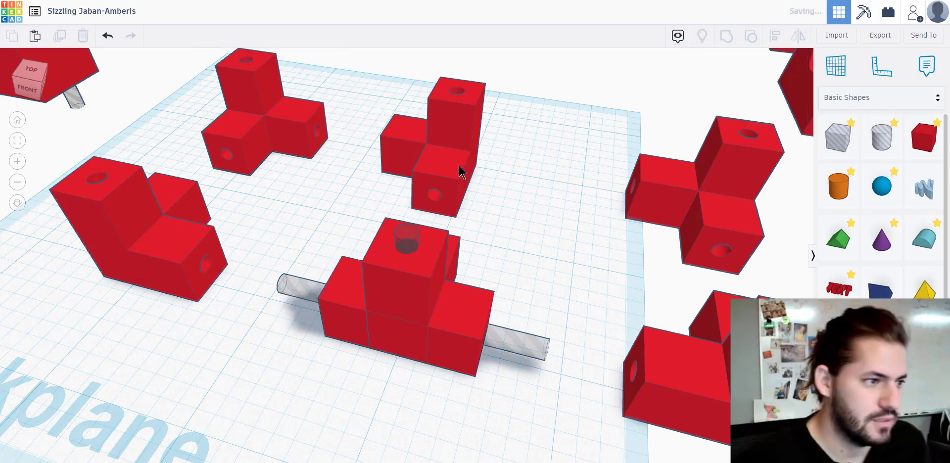
- Delete both rear connectors of the middle column, the one on the workplane and the one above it
left_click(457, 169)
key("Delete")
scroll(536, 157, "down", 3)
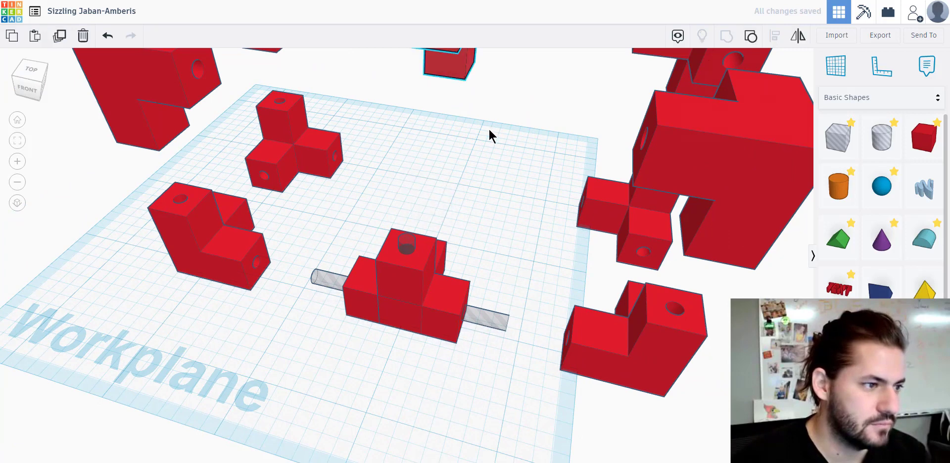
- Group the six aligned shapes of the front middle connector into one part with holes
left_click_drag(485, 345, 509, 350)
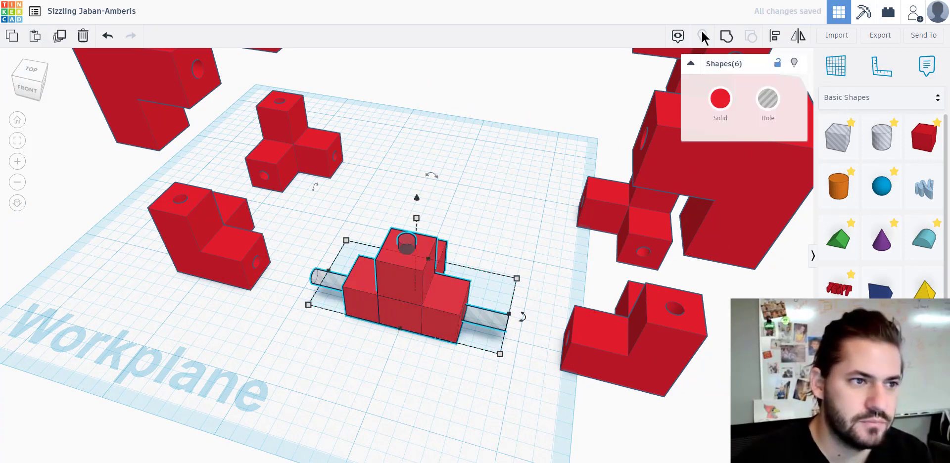
left_click(731, 38)
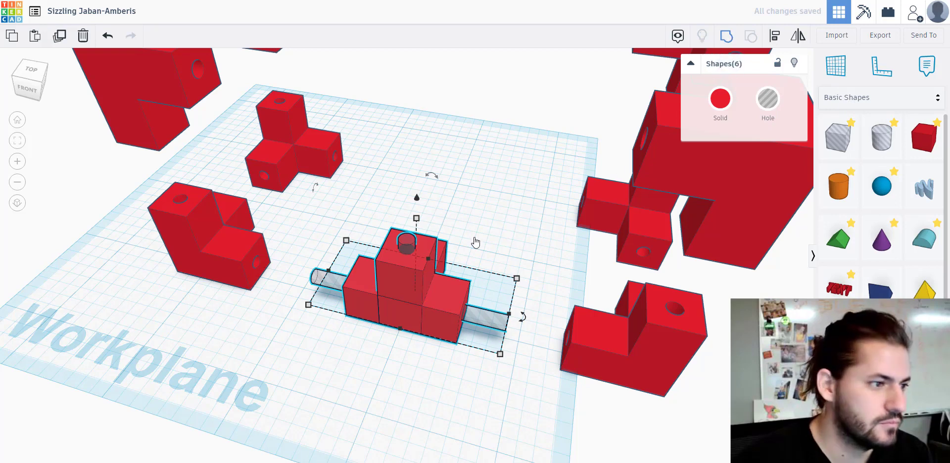
left_click(470, 235)
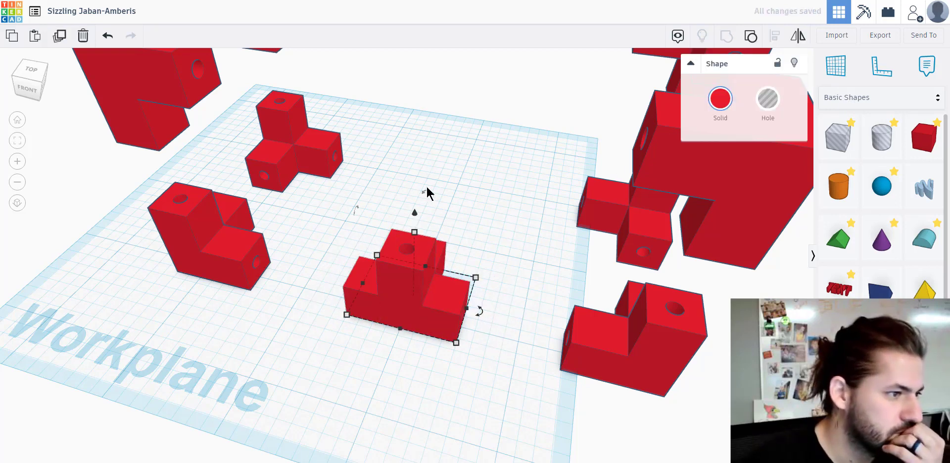
- Duplicate the grouped middle connector and move the copy straight back, clear of the original
left_click(60, 38)
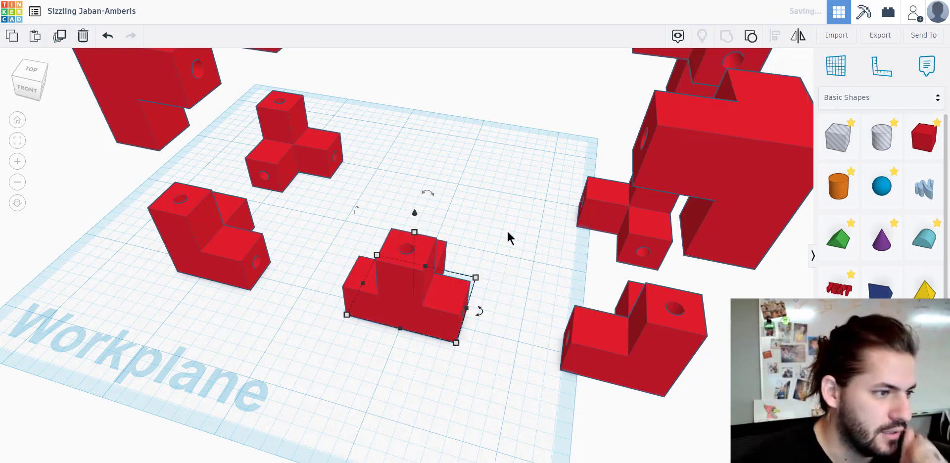
key("Up")
key("Up")
key("Up")
key("Up")
key("Up")
key("Up")
key("Up")
key("Up")
key("Up")
key("Up")
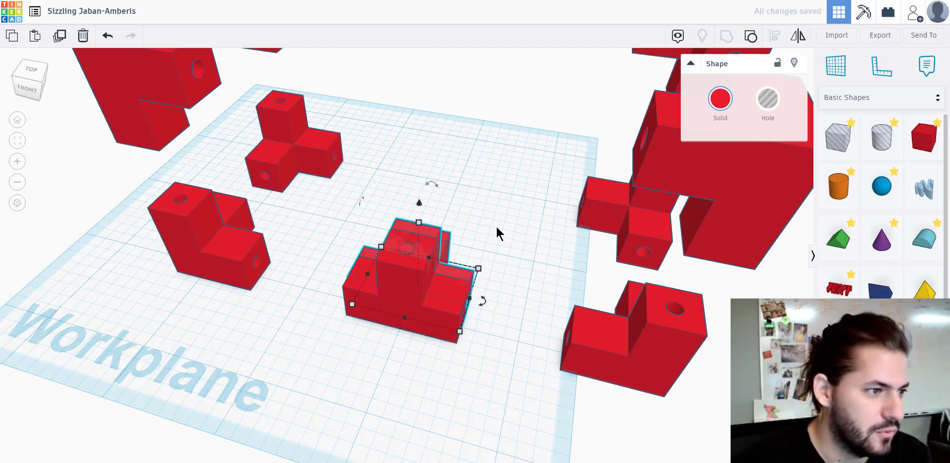
key("Up")
key("Up")
key("Up")
key("Up")
key("Up")
key("Up")
key("Up")
key("Up")
key("Up")
key("Up")
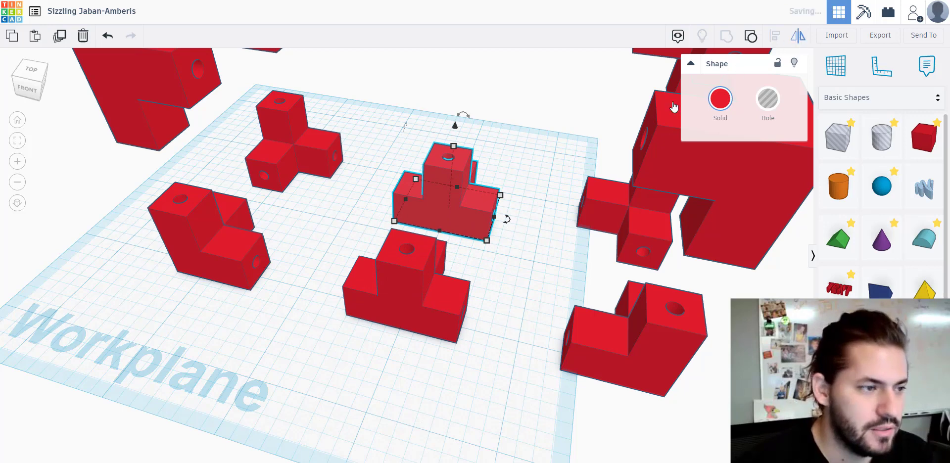
- Mirror the copied connector front to back and nudge it slightly further towards the rear
left_click(387, 199)
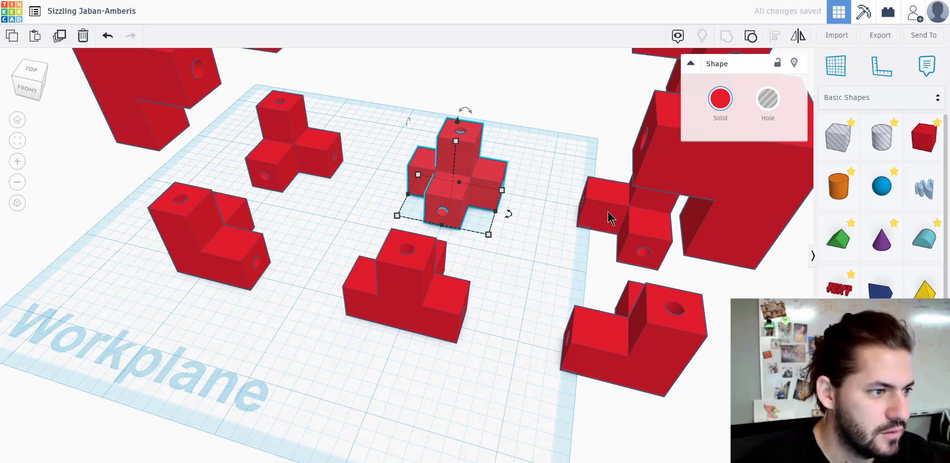
key("Up")
key("Up")
key("Up")
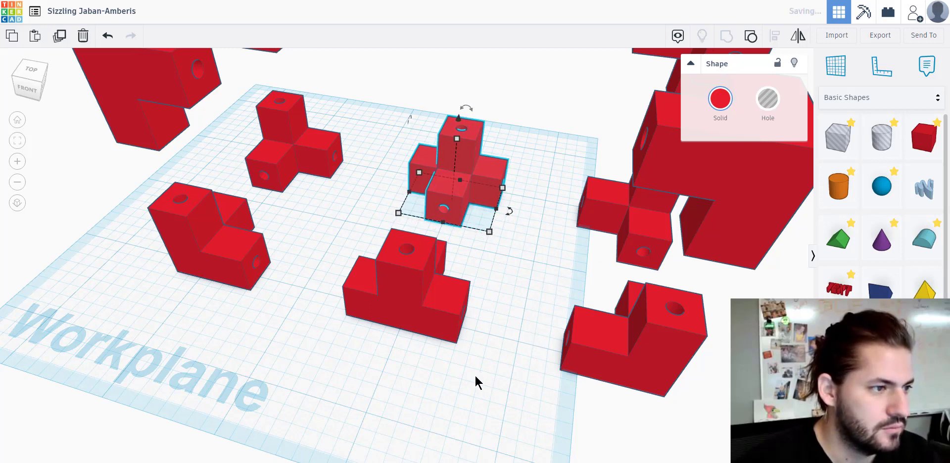
left_click(474, 375)
- Duplicate the two middle connectors on the workplane together and mirror the copies vertically
left_click(452, 161)
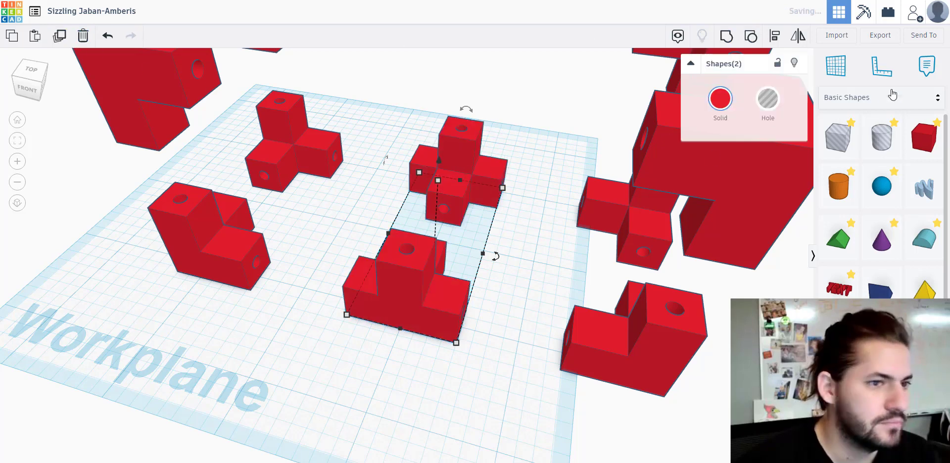
left_click(798, 38)
right_click_drag(523, 300, 532, 251)
left_click(486, 247)
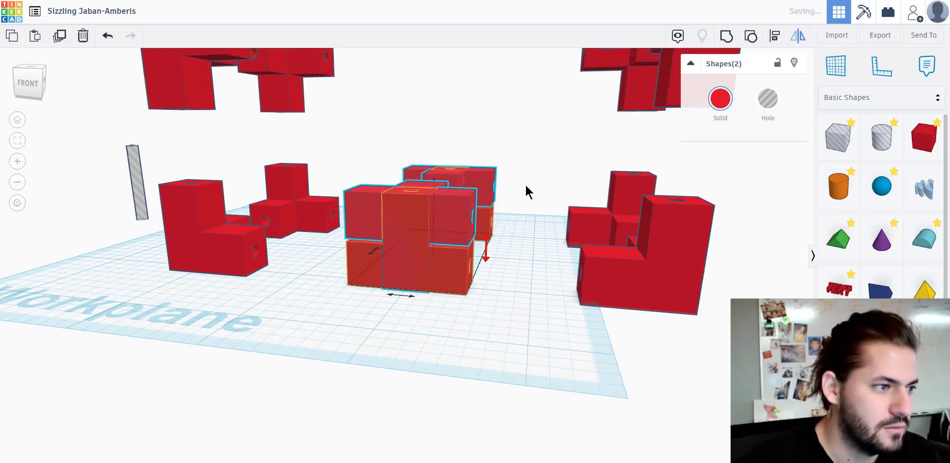
right_click_drag(536, 162, 525, 168)
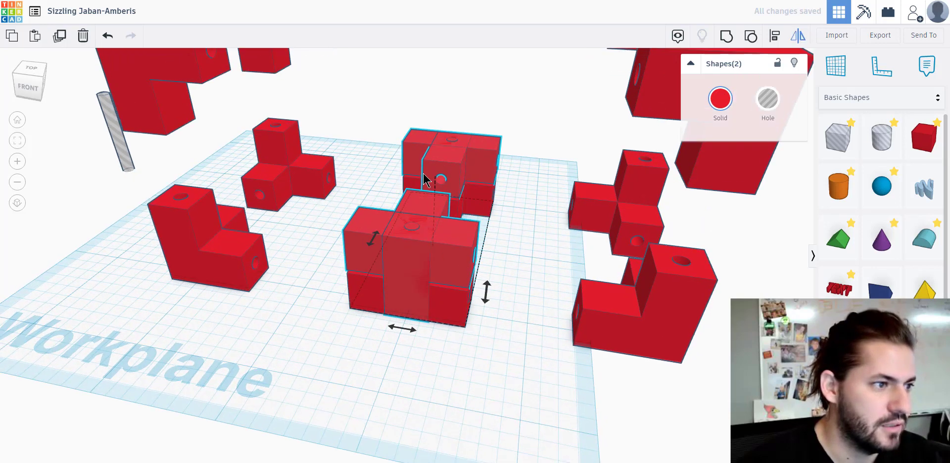
right_click_drag(569, 203, 516, 167)
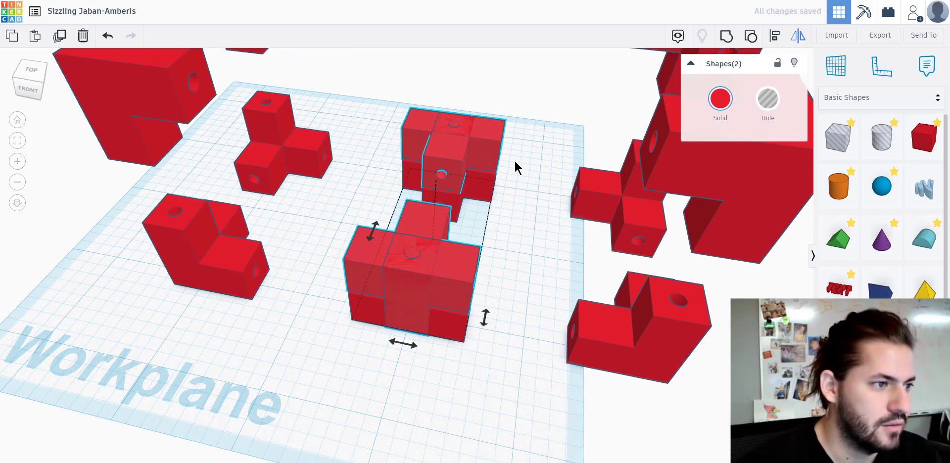
key("m")
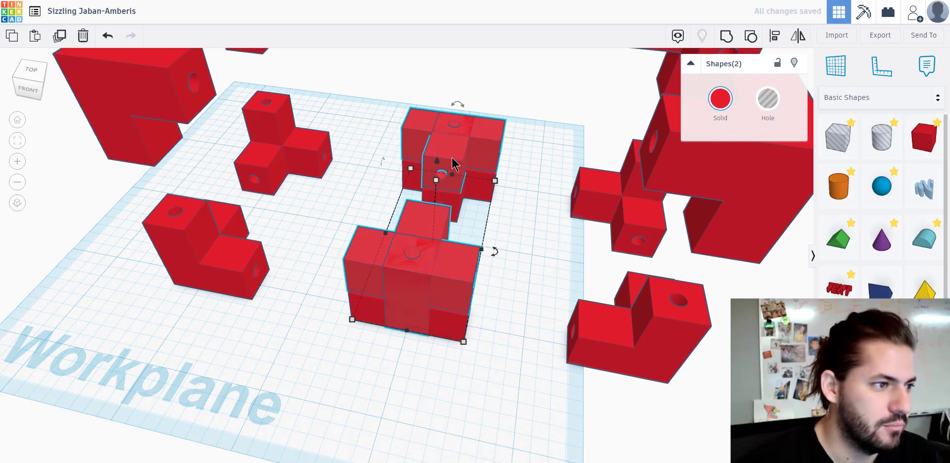
- Raise the two flipped copies above the workplane to the height of the upper connectors in the outer columns
left_click_drag(438, 168, 427, 0)
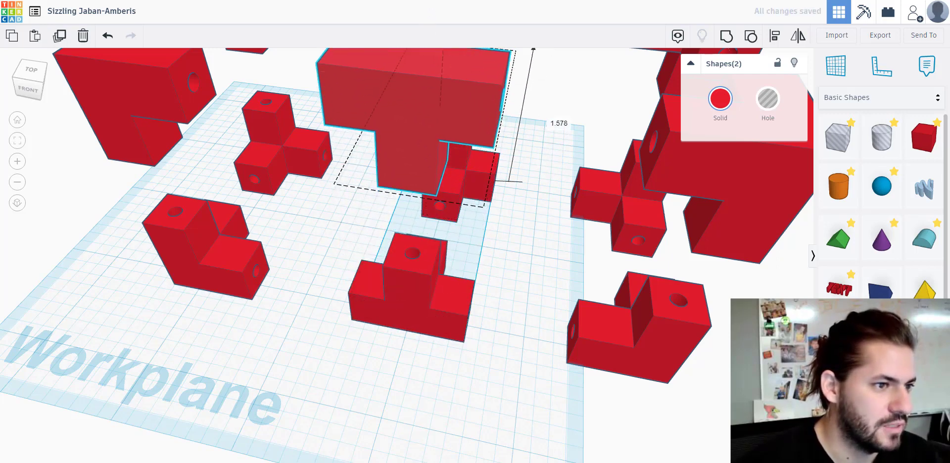
scroll(548, 153, "down", 5)
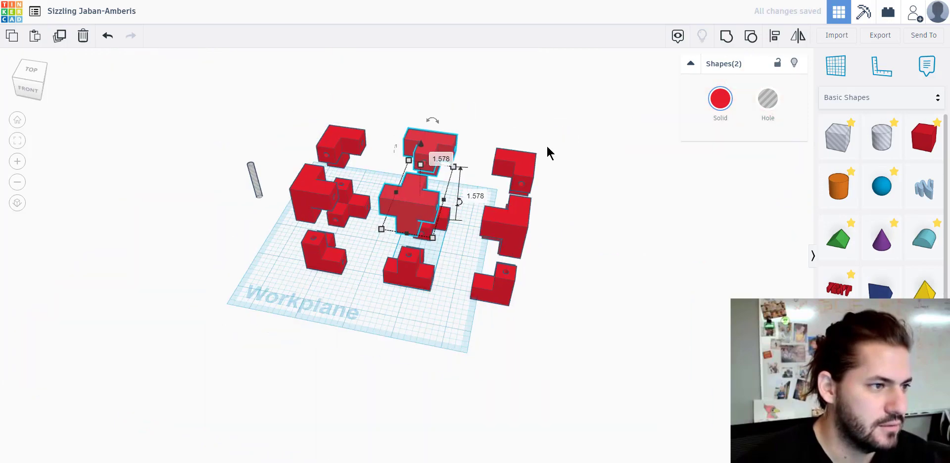
right_click_drag(599, 290, 598, 238)
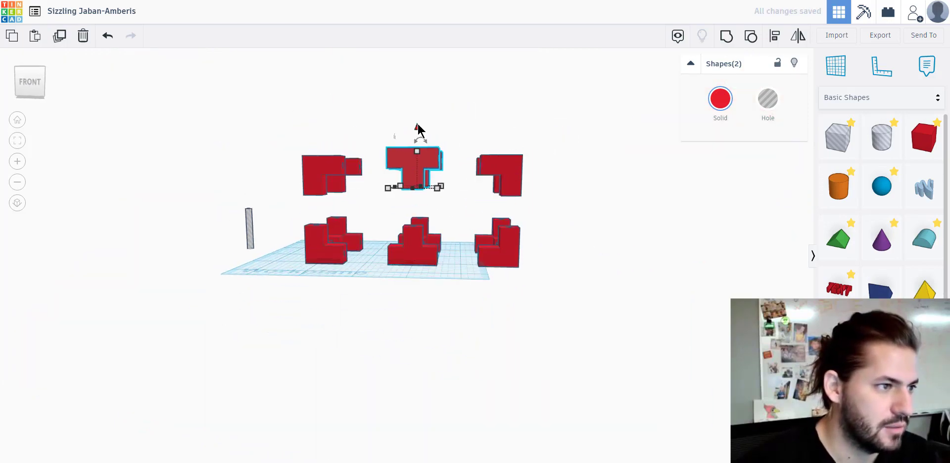
left_click_drag(416, 127, 416, 135)
left_click(592, 206)
- Examine the three columns of connectors from several angles, comparing the front corner connector with the middle one
right_click_drag(587, 295, 391, 170)
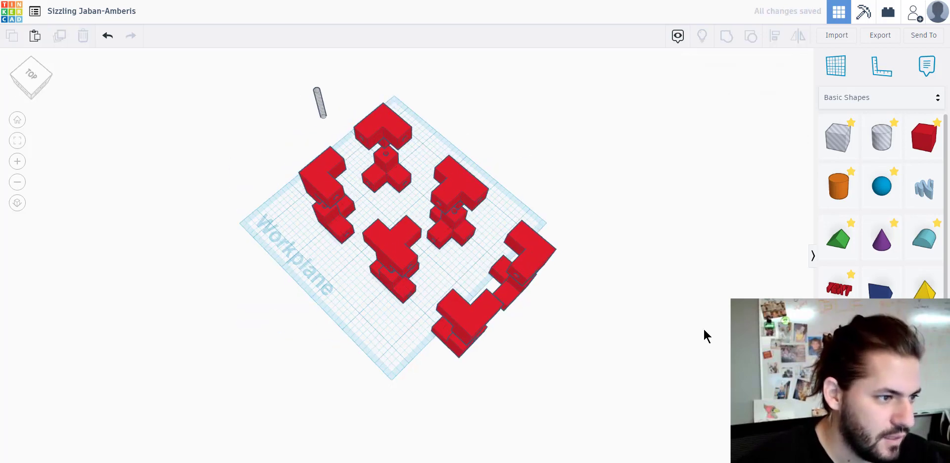
right_click_drag(705, 331, 579, 282)
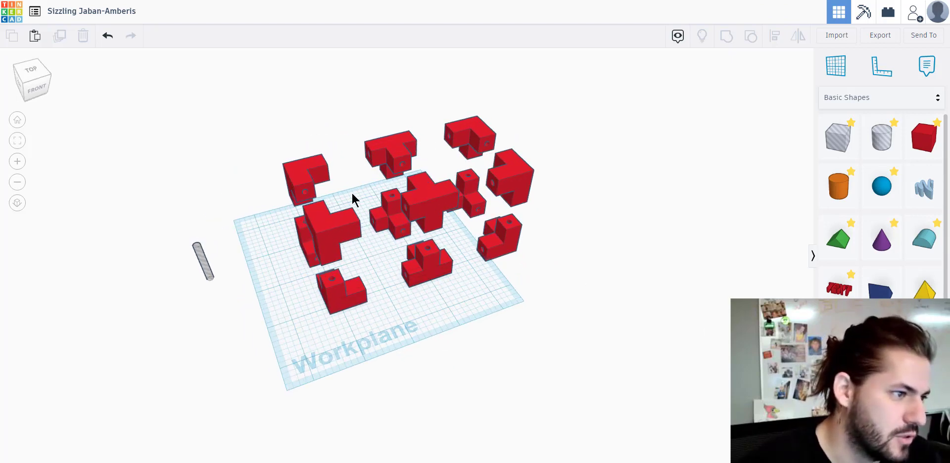
left_click(424, 268)
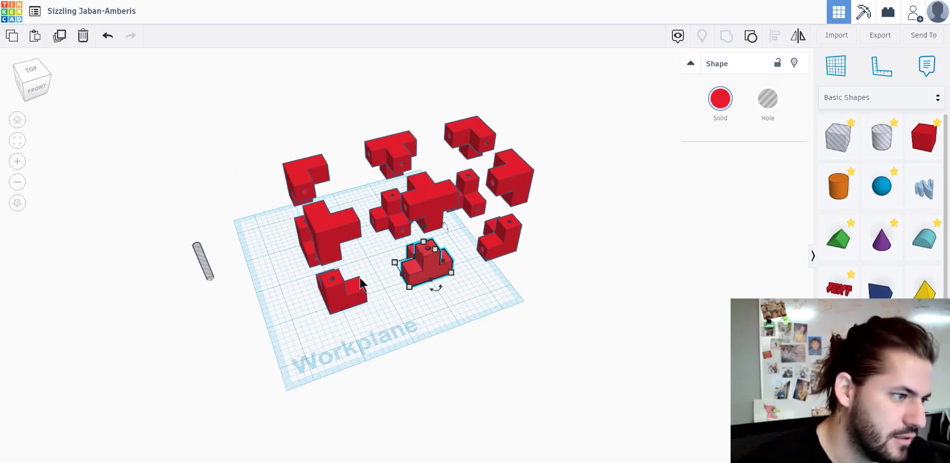
left_click(336, 291)
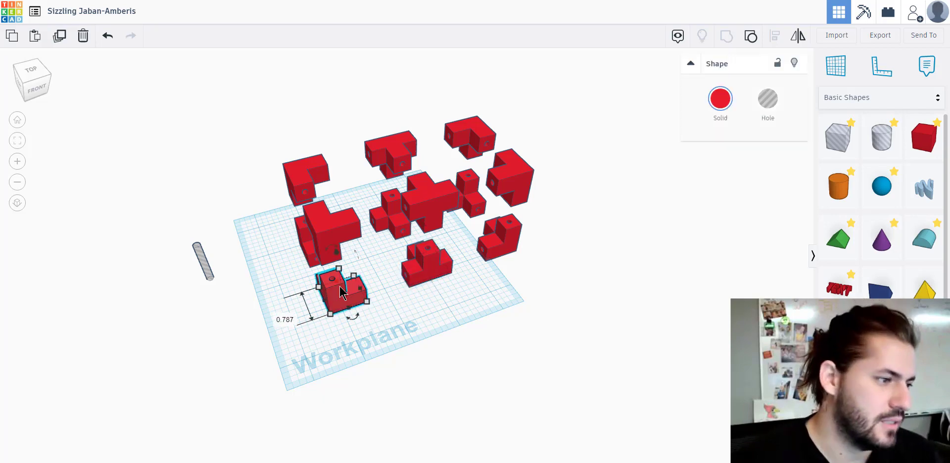
right_click_drag(598, 304, 499, 324)
right_click_drag(605, 317, 578, 262)
left_click(604, 291)
right_click_drag(584, 295, 553, 284)
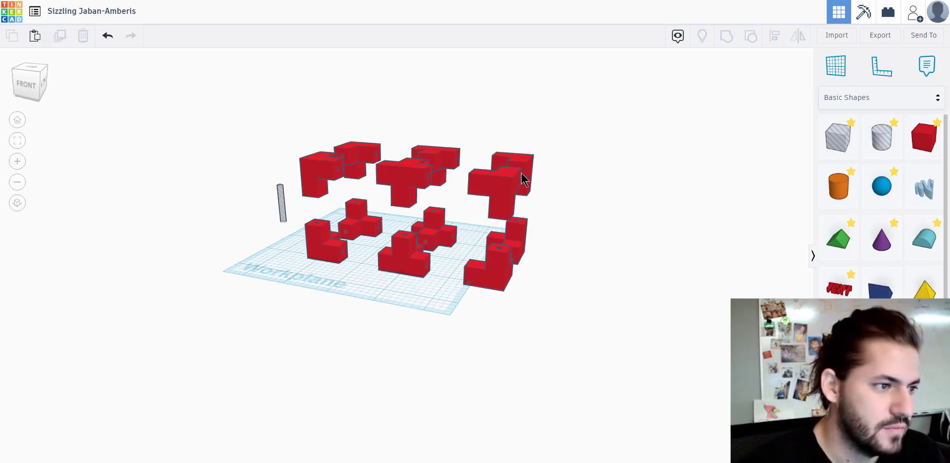
- Delete all four connectors of the third column, beside the workplane's right edge
left_click(509, 191)
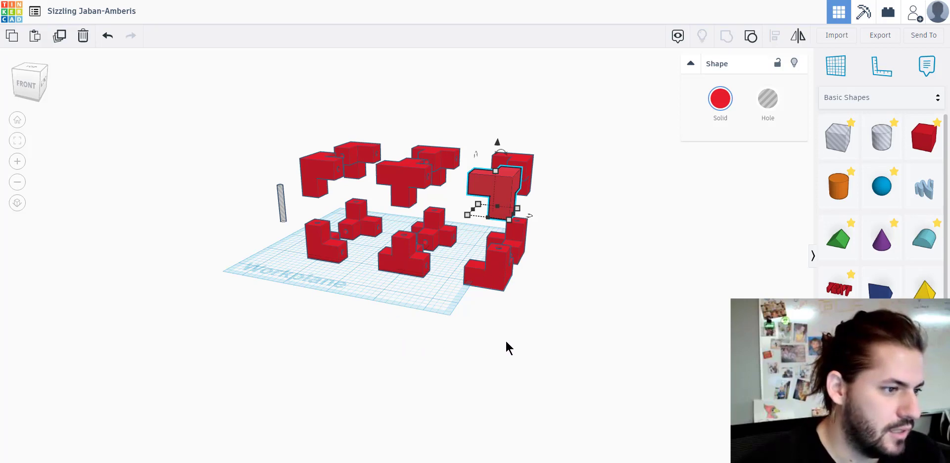
key("h")
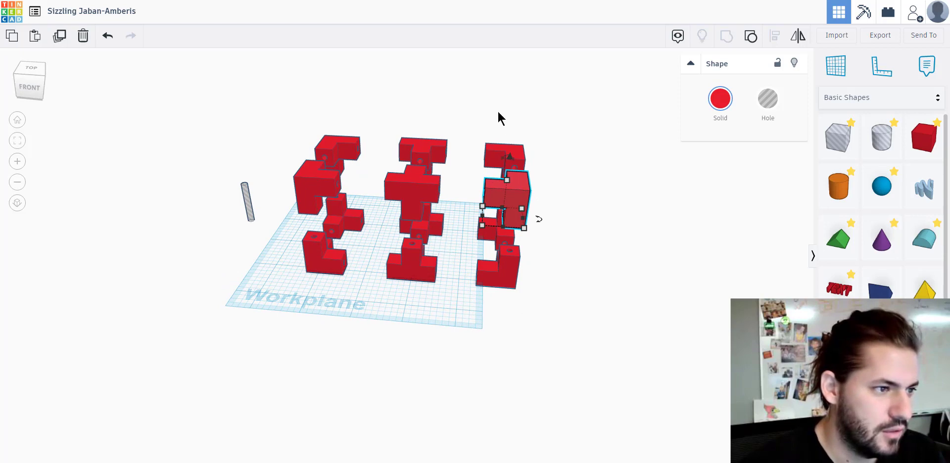
left_click_drag(498, 110, 559, 323)
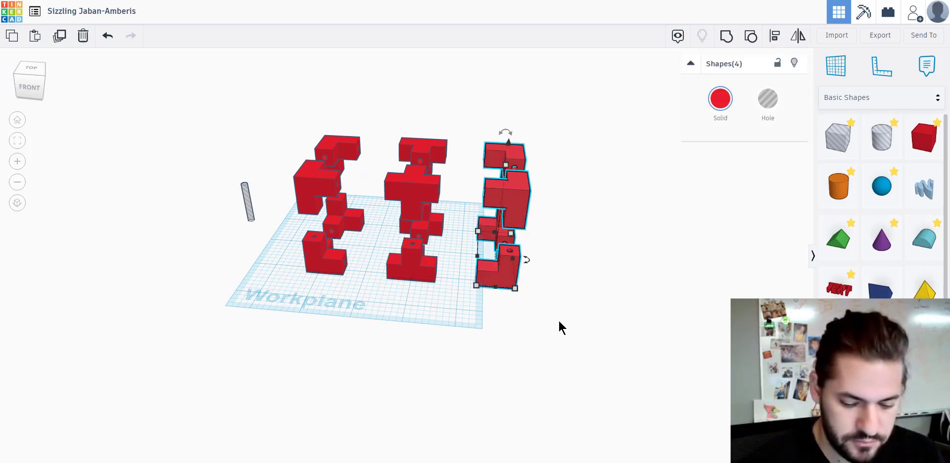
key("Delete")
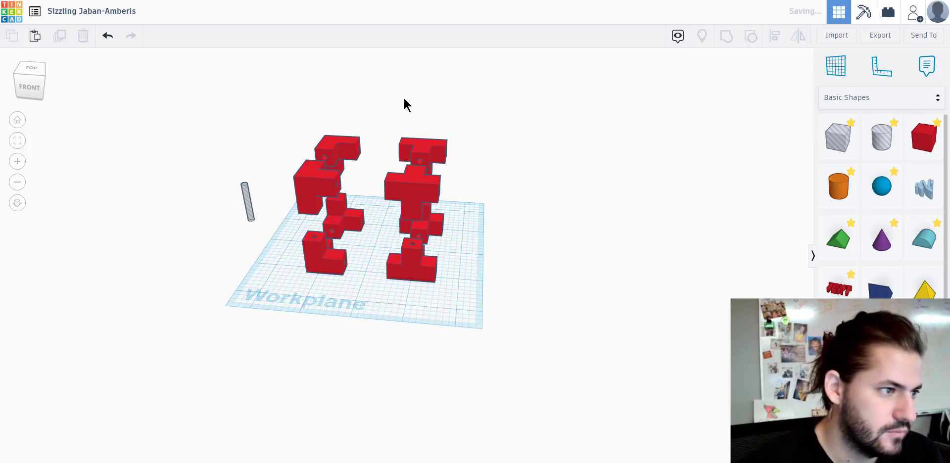
- Duplicate the four middle-column connectors and move the copies right, past the workplane's edge, to form a new third column
left_click_drag(467, 339, 484, 341)
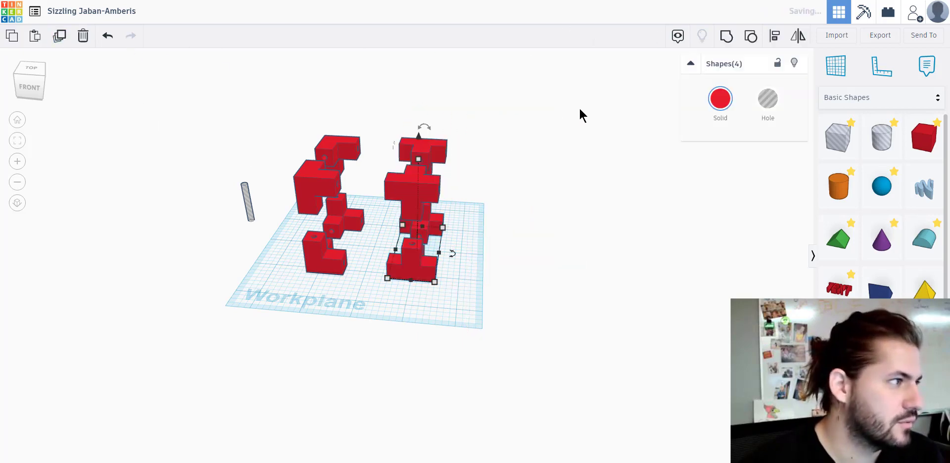
key("Right")
key("Right")
key("Right")
key("Right")
key("Right")
key("Right")
key("Right")
key("Right")
key("Right")
key("Right")
key("Right")
key("Right")
key("Right")
key("Right")
key("Right")
key("Right")
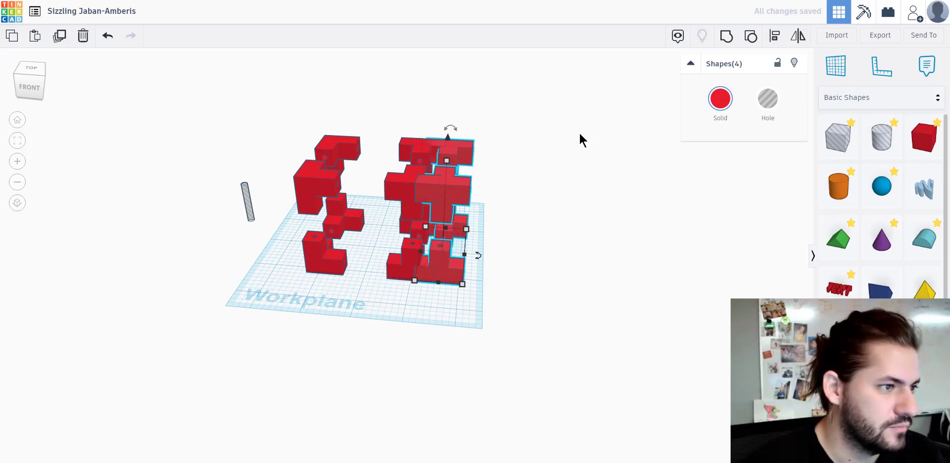
key("Right")
key("Right")
key("Right")
key("Right")
key("Right")
key("Right")
key("Right")
key("Right")
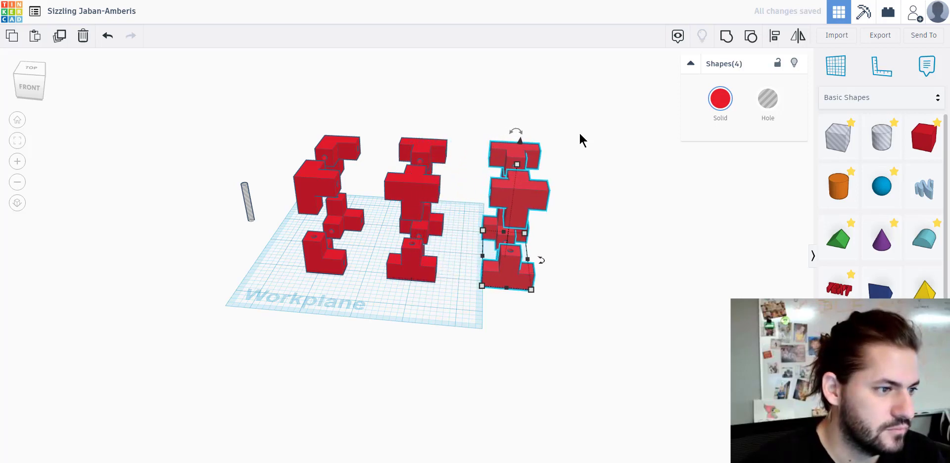
left_click(608, 242)
- Ungroup the upper front connector of the new third column into its separate boxes and hole cylinders
scroll(614, 249, "up", 2)
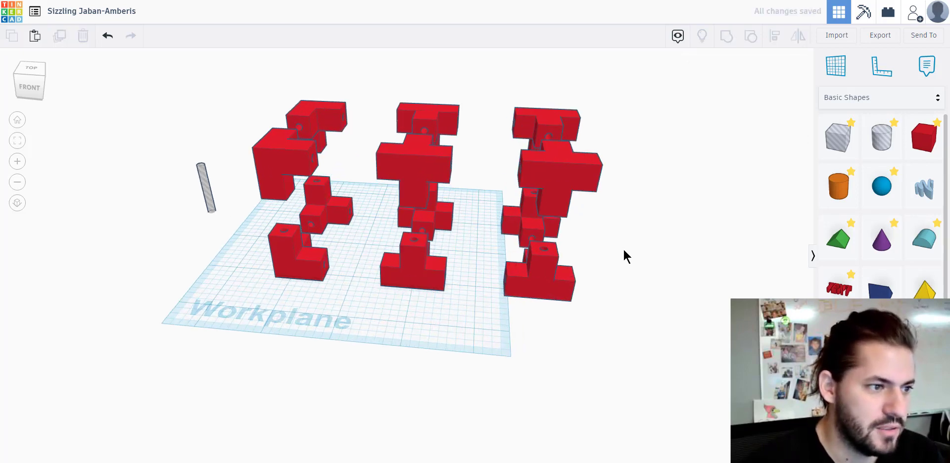
middle_click_drag(668, 269, 377, 263)
scroll(378, 263, "up", 2)
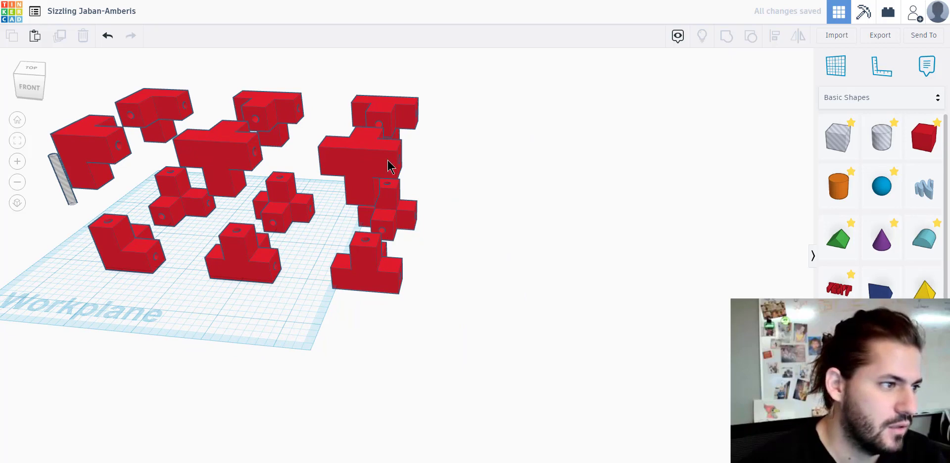
left_click(391, 159)
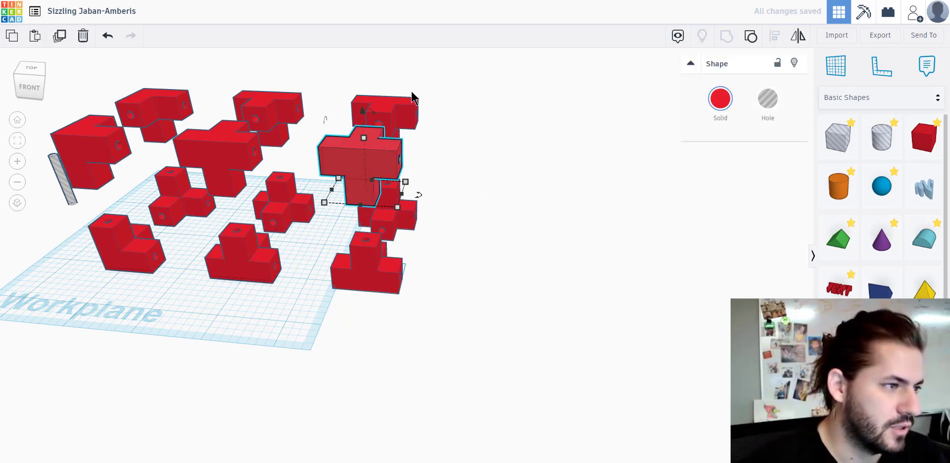
left_click(415, 115)
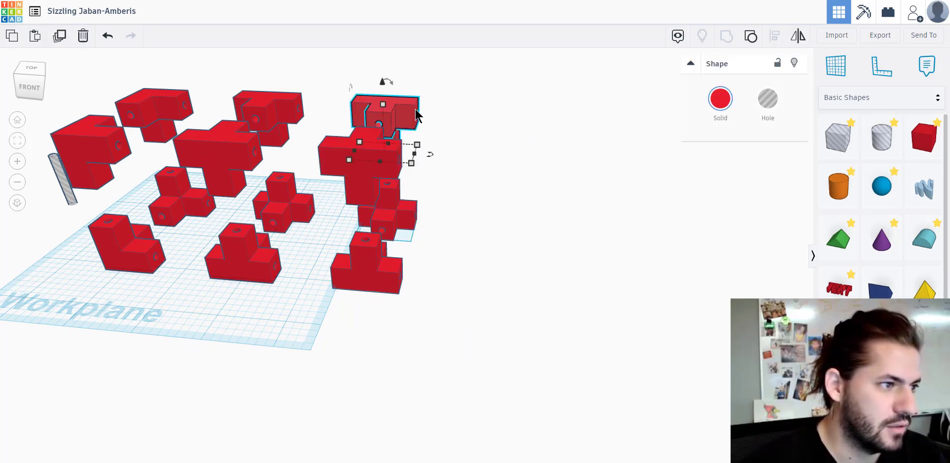
left_click(368, 180)
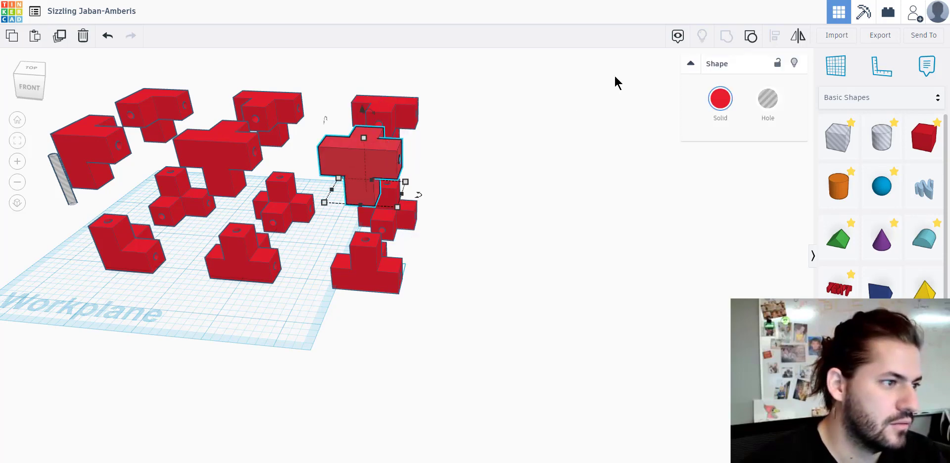
left_click(751, 36)
- Delete the upper rear connector of the third column
right_click_drag(528, 245, 475, 149)
left_click(384, 118)
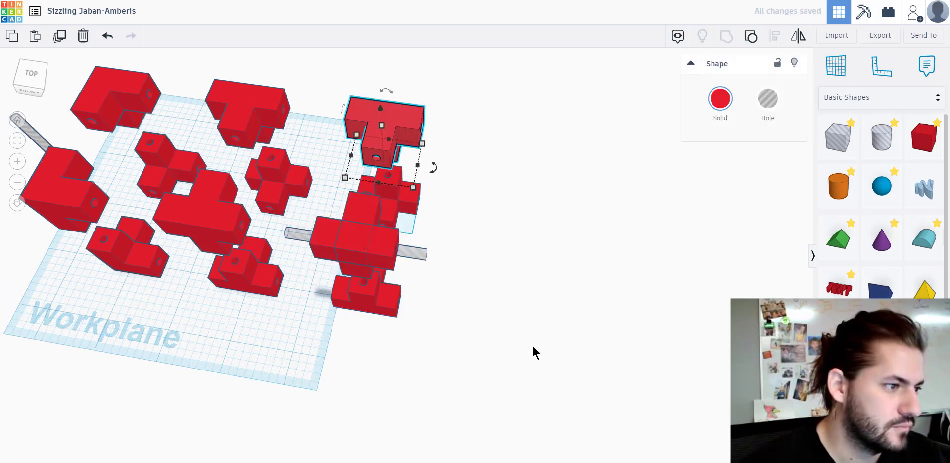
right_click_drag(538, 311, 445, 164)
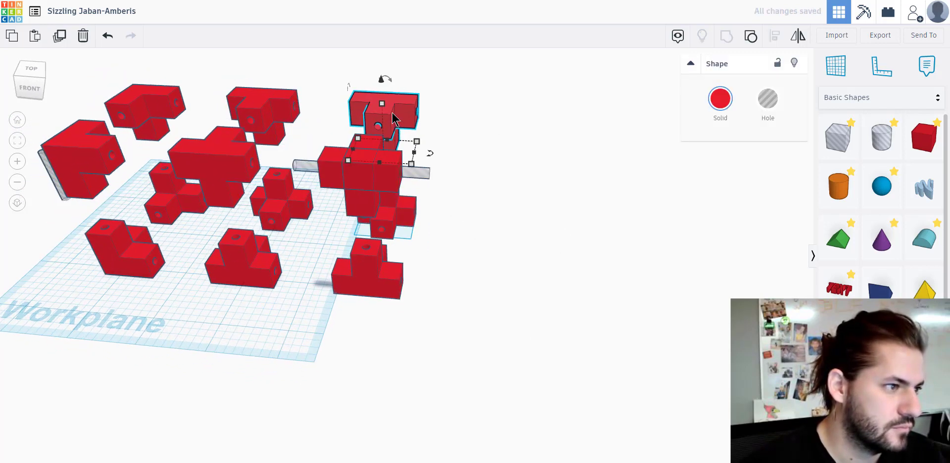
key("Delete")
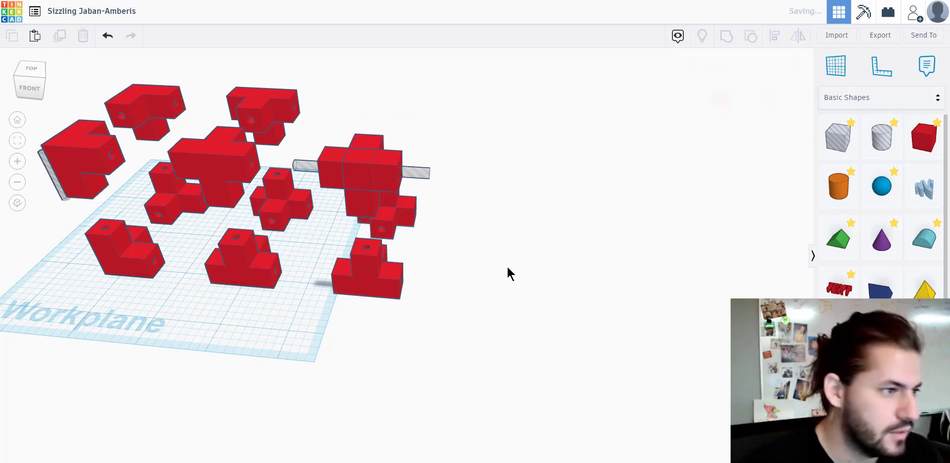
- Shorten the crosswise box of the ungrouped front connector from its right end to a length of about 0.687
left_click(388, 185)
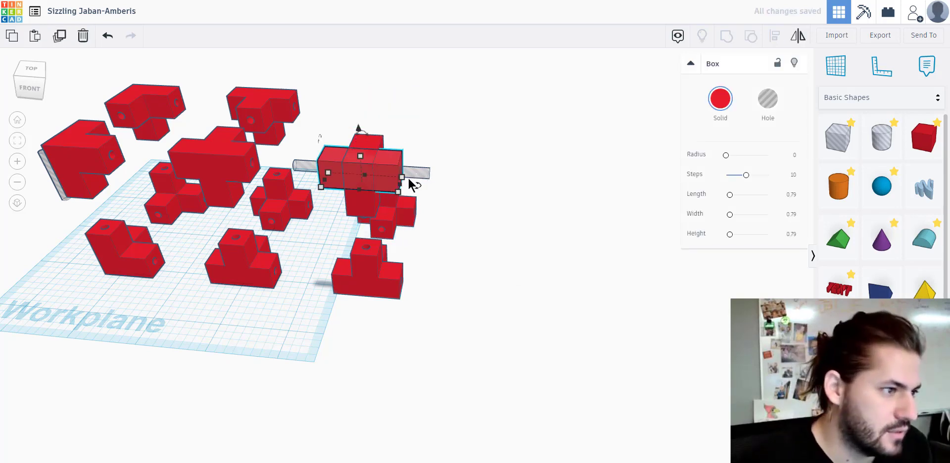
left_click_drag(398, 189, 377, 190)
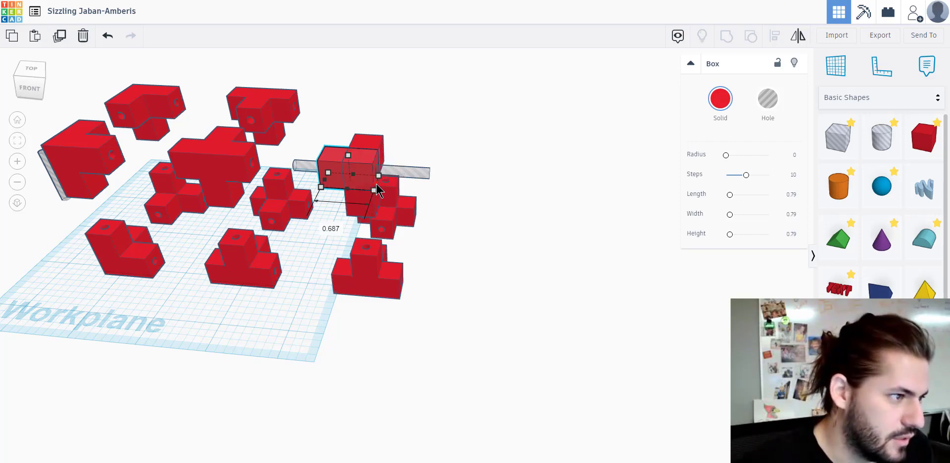
left_click(324, 136)
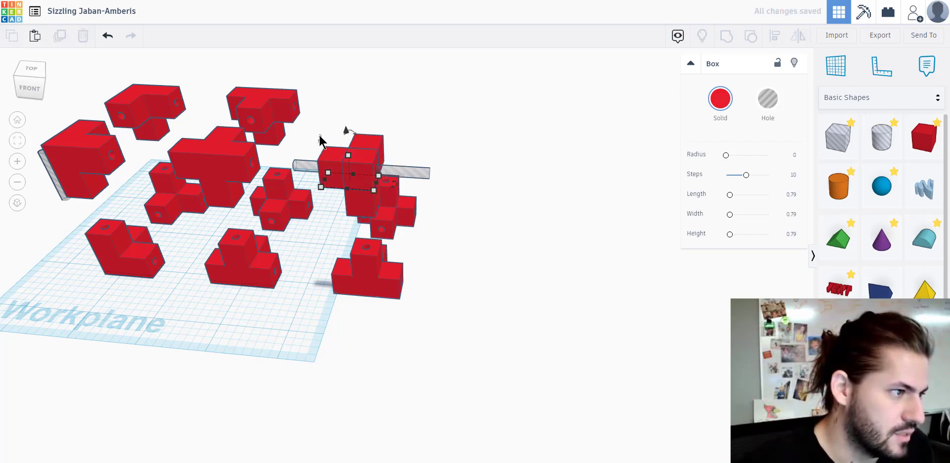
- Shorten the crosswise hole cylinder from its right end to a length of 1.078, so it stops inside the shortened box
left_click(328, 203)
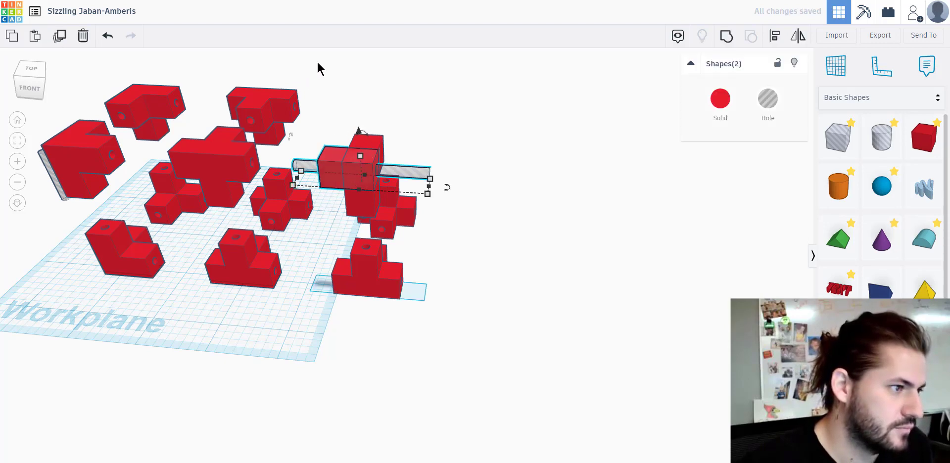
left_click(436, 198)
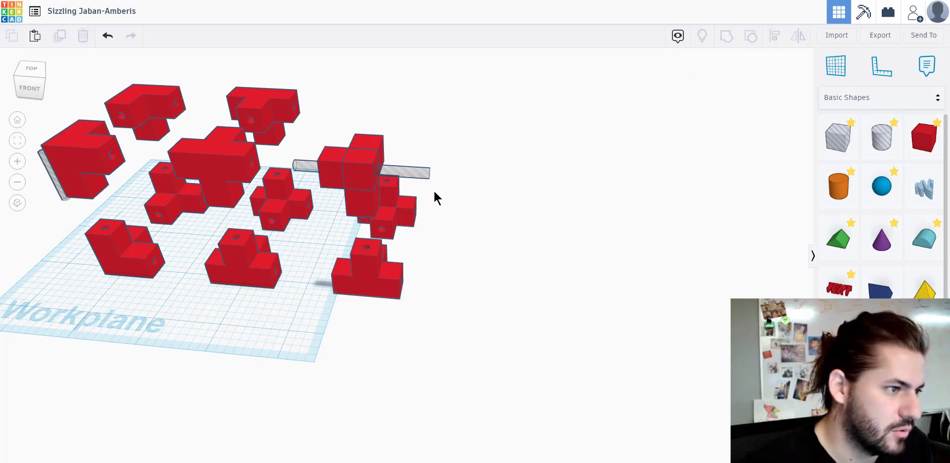
left_click(428, 178)
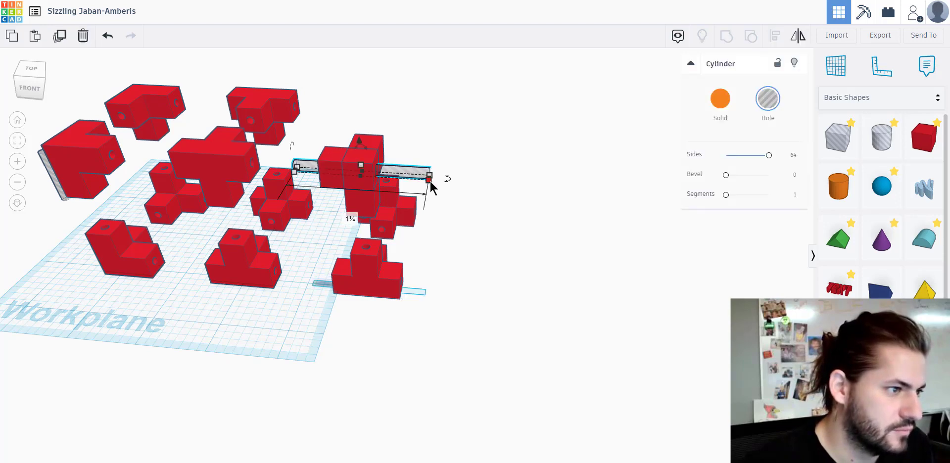
scroll(470, 203, "up", 10)
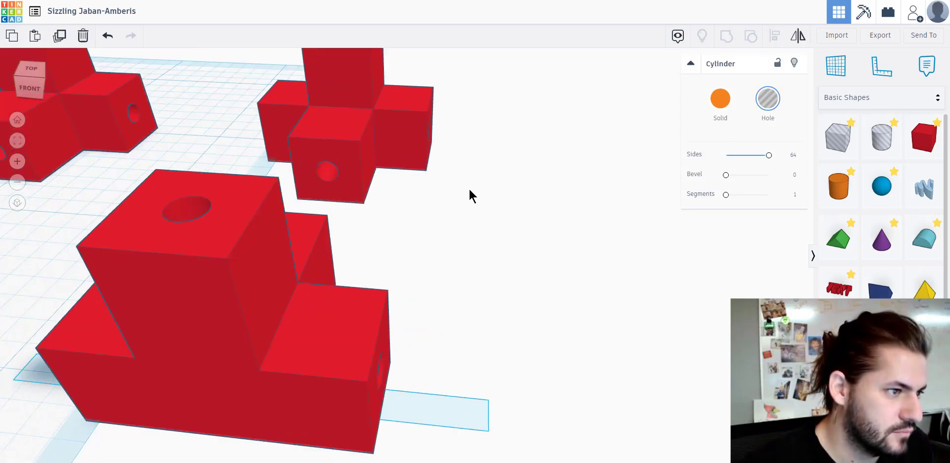
right_click_drag(484, 371, 529, 301)
scroll(529, 301, "down", 5)
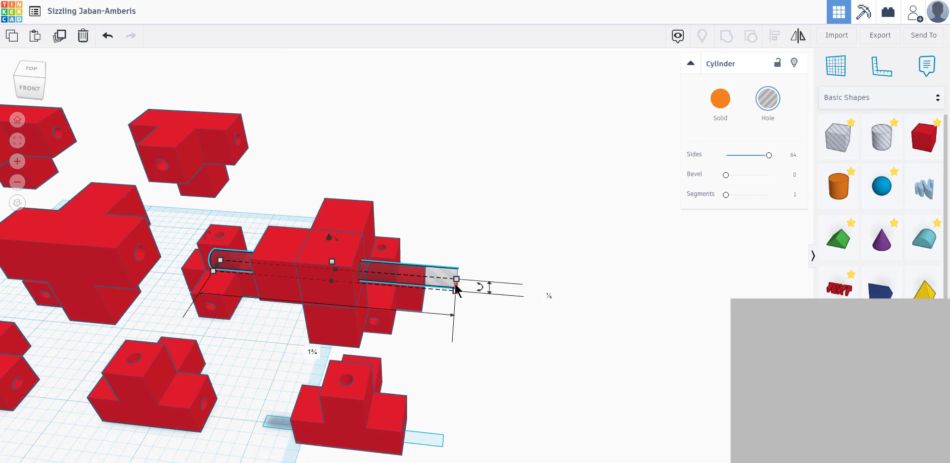
left_click_drag(456, 279, 365, 283)
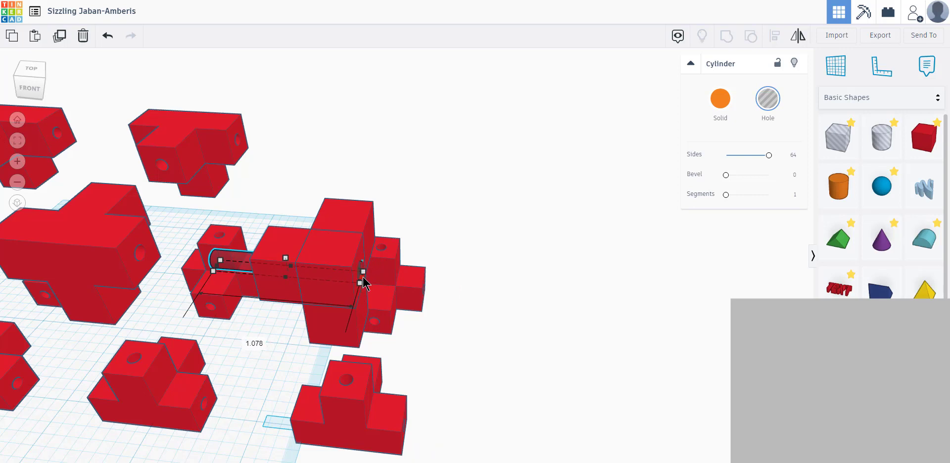
- Duplicate the shortened crosswise box together with its hole cylinder
right_click_drag(315, 352, 335, 338)
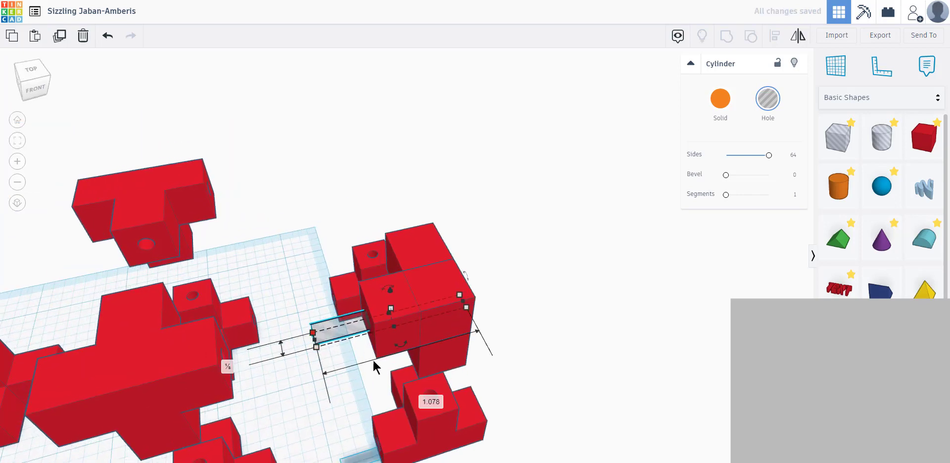
left_click(587, 315)
left_click(381, 320)
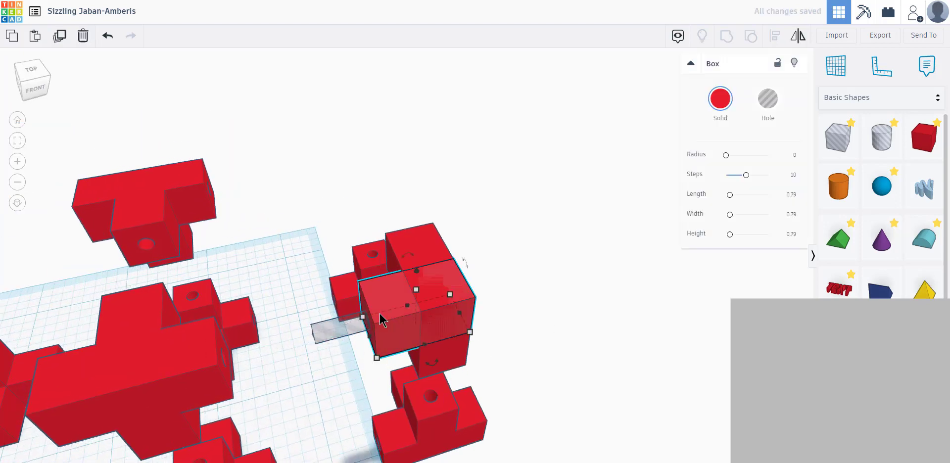
left_click(331, 338, "shift")
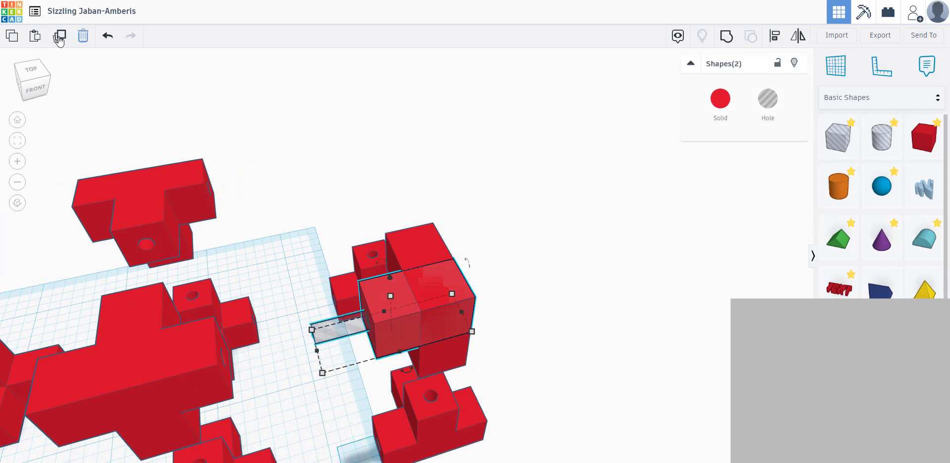
left_click(193, 102)
key("ctrl+z")
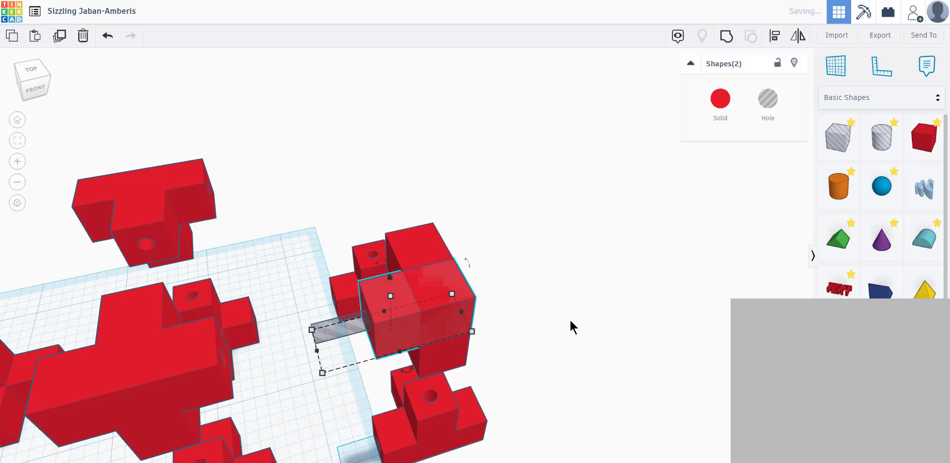
- Move the copied box and hole cylinder right until the box extends outward from the connector's right side
key("Right")
key("Right")
key("Right")
key("Right")
key("Right")
key("Right")
key("Right")
key("Right")
key("Right")
key("Right")
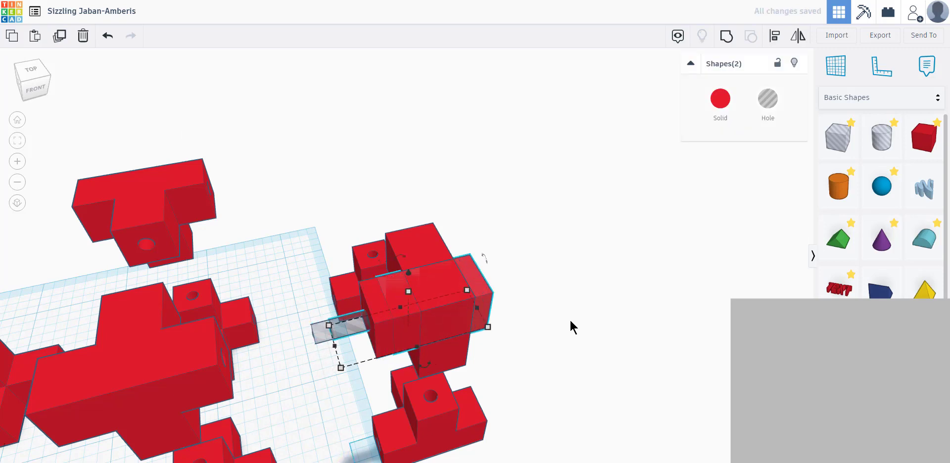
key("Right")
key("Right")
key("Right")
key("Right")
key("Right")
key("Right")
key("Right")
key("Right")
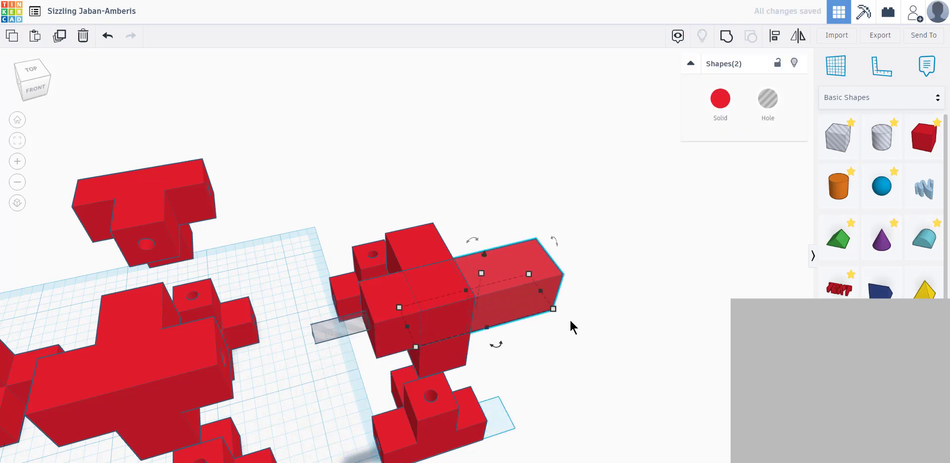
key("Left")
key("Left")
key("Left")
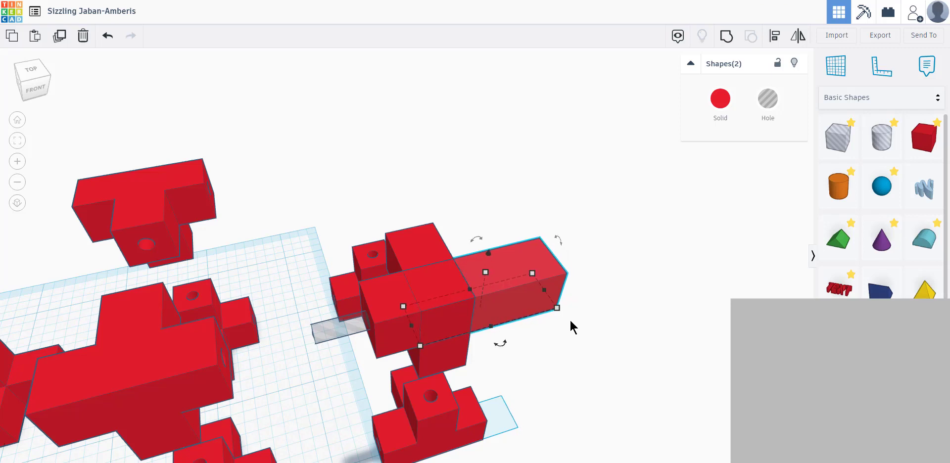
- Mirror the copied box and hole cylinder left to right, so the cylinder points away from the connector
left_click(776, 36)
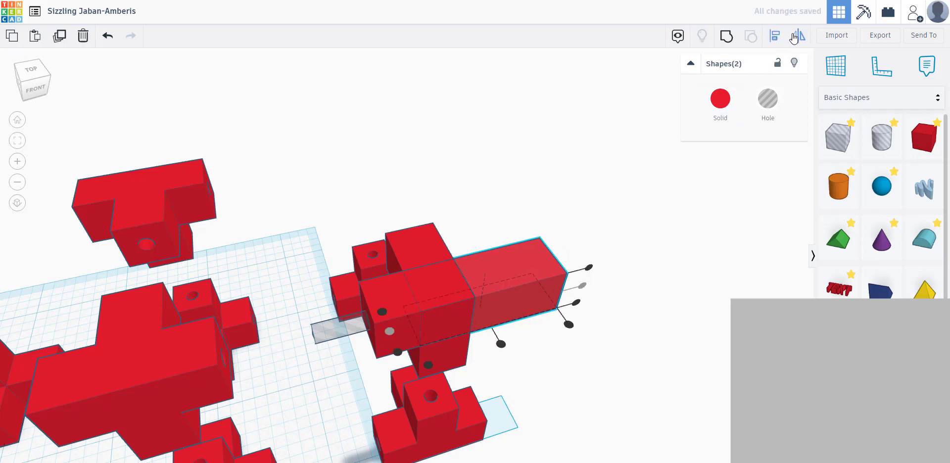
left_click(795, 37)
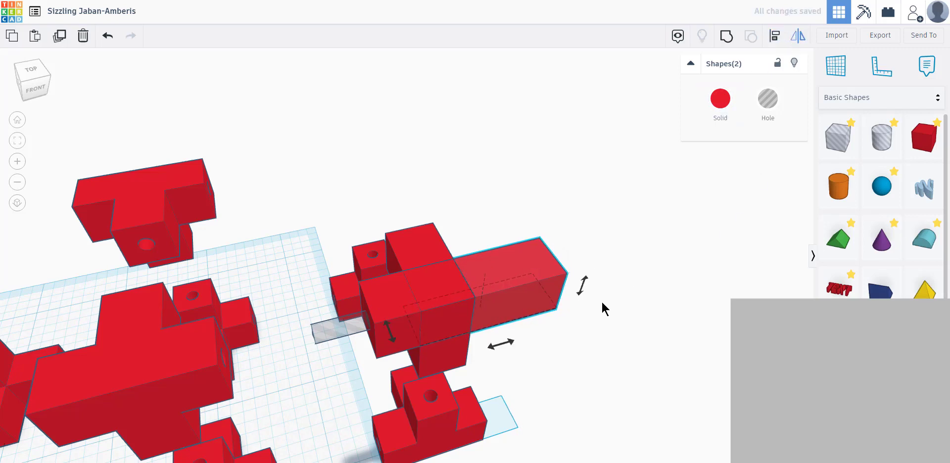
left_click(500, 346)
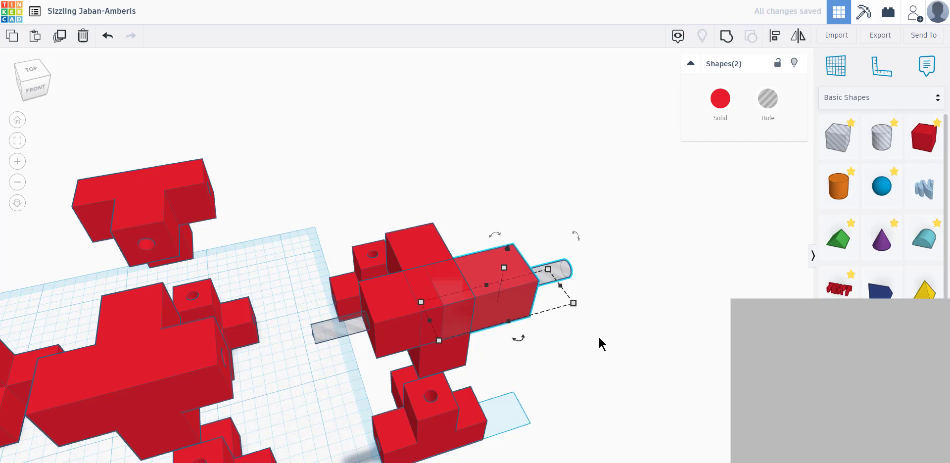
- Tilt the mirrored arm 22.5° downward, place its inner end against the connector's right side and lower it by 0.016
key("ctrl+Down")
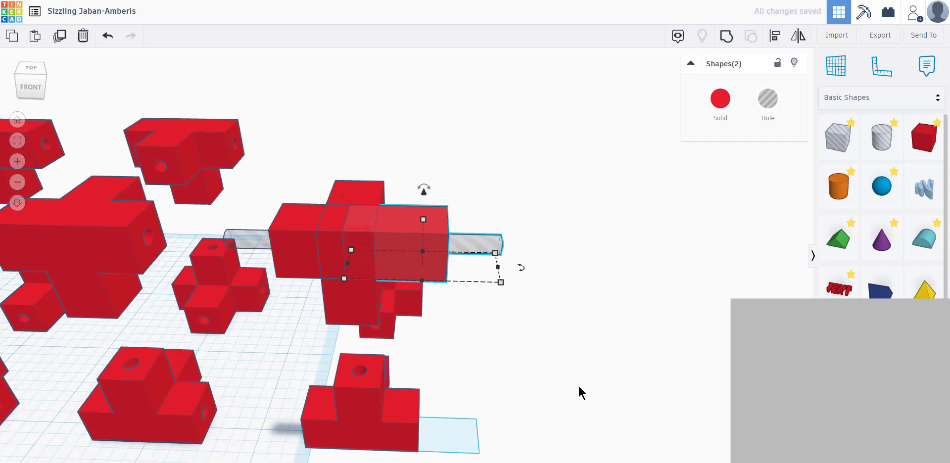
left_click_drag(425, 185, 468, 180)
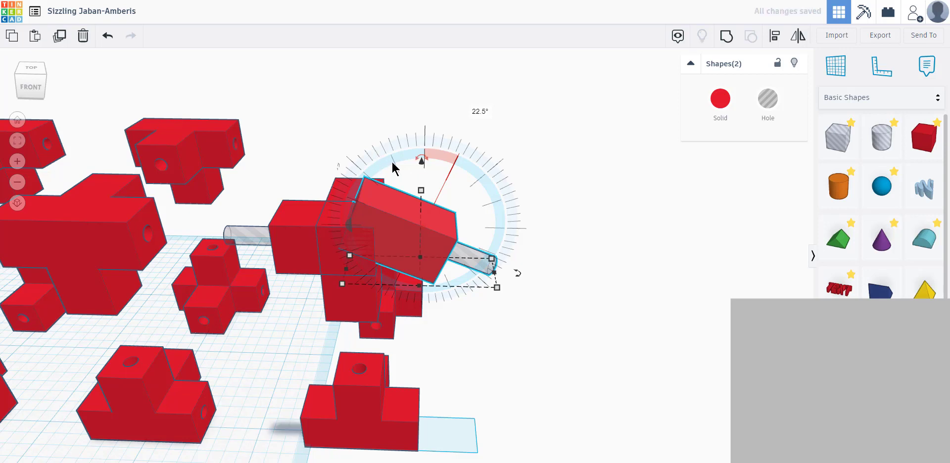
left_click_drag(423, 170, 458, 166)
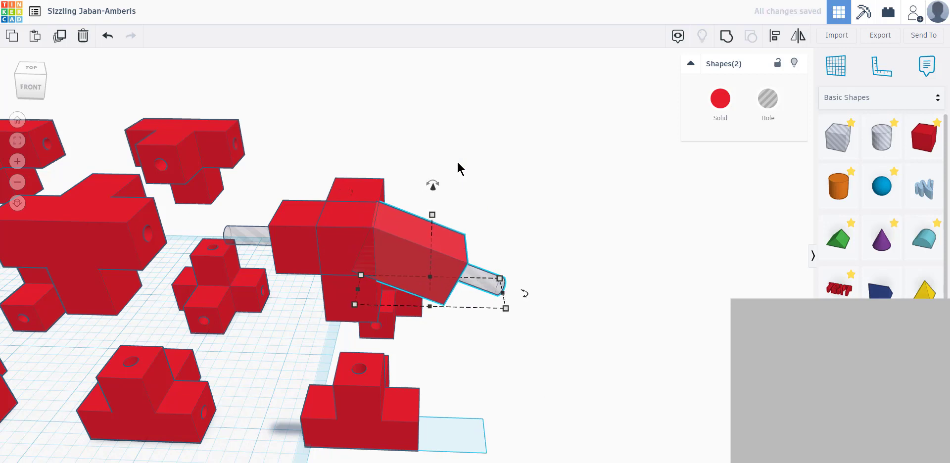
key("Right")
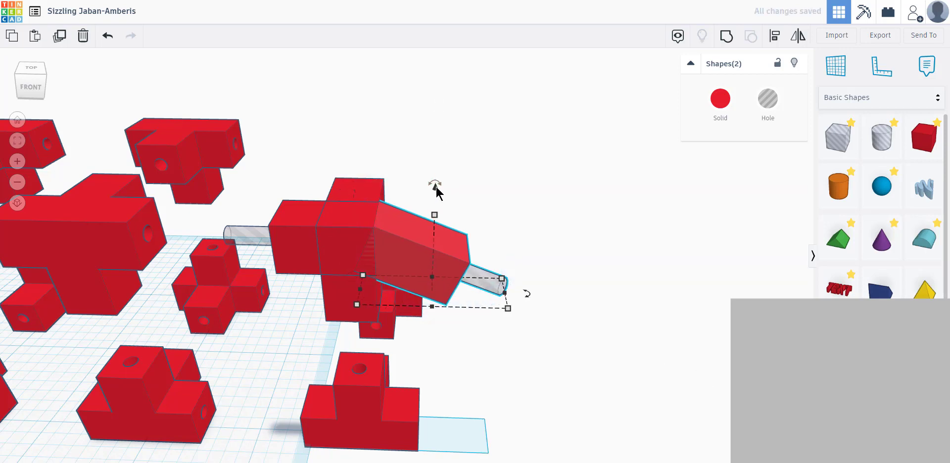
left_click_drag(436, 190, 435, 191)
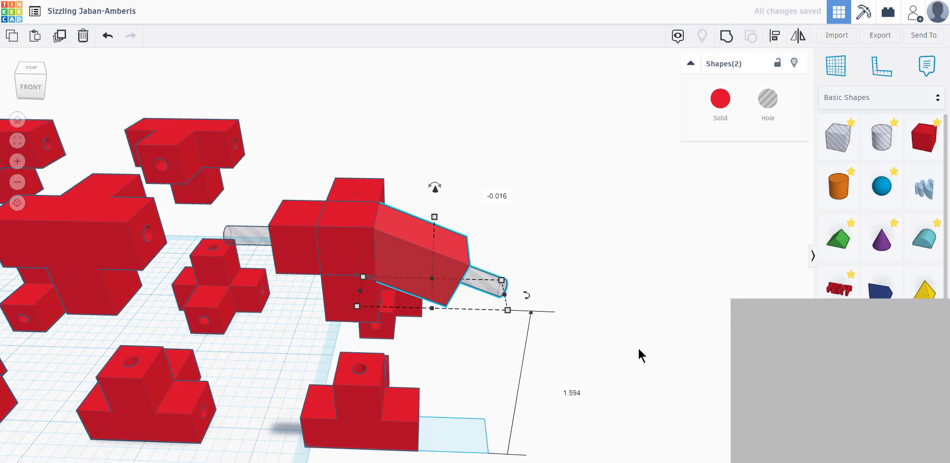
- Examine the tilted arm's fit on the third-column connector from several angles and distances
right_click_drag(638, 356, 655, 369)
scroll(681, 357, "up", 5)
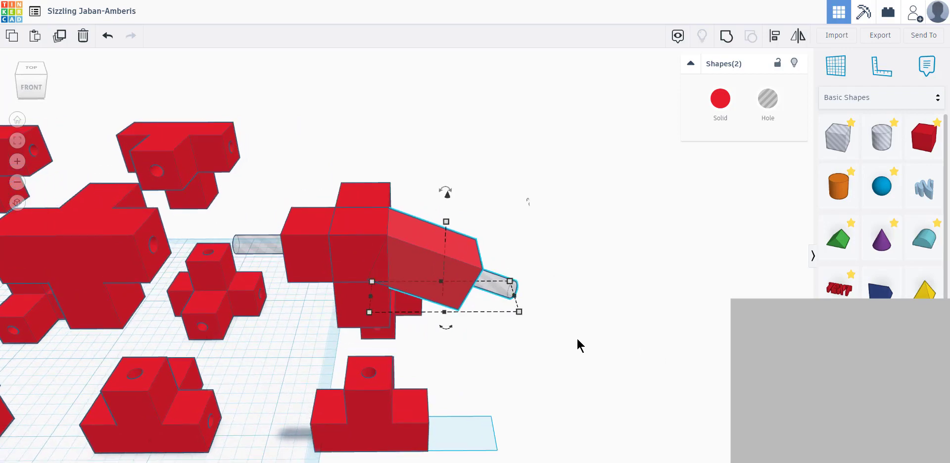
scroll(441, 342, "down", 5)
scroll(544, 336, "up", 6)
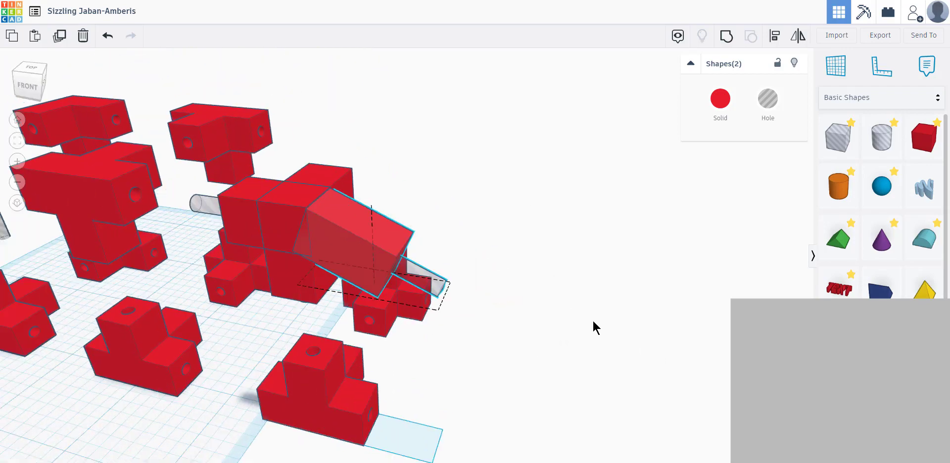
scroll(593, 321, "down", 5)
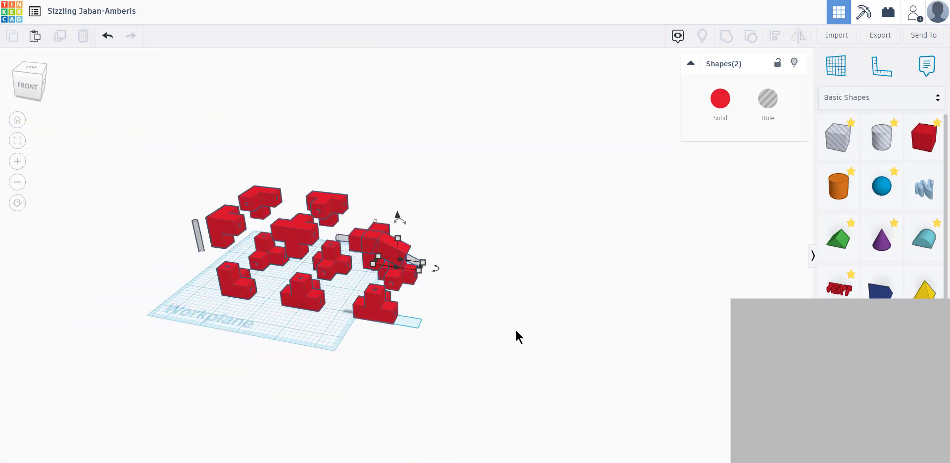
left_click(462, 306)
scroll(534, 322, "up", 2)
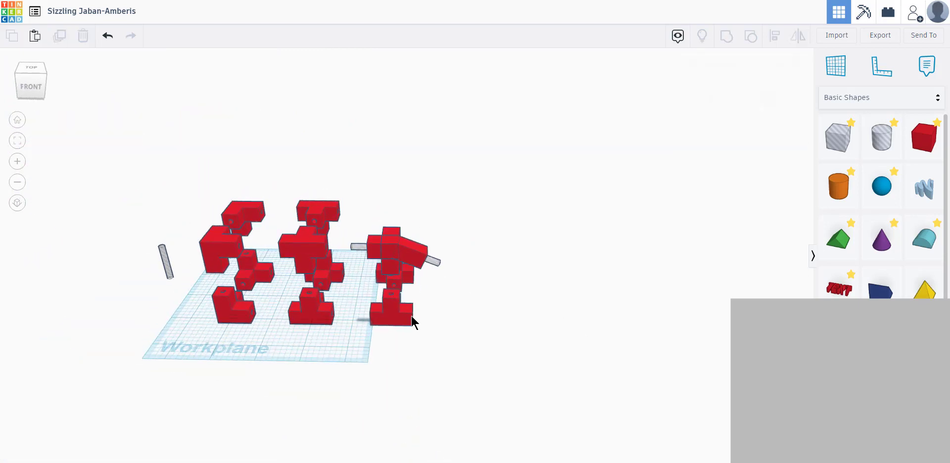
- Duplicate the front corner connector in the first column and move the copy right, well past the third column off the workplane
left_click(234, 320)
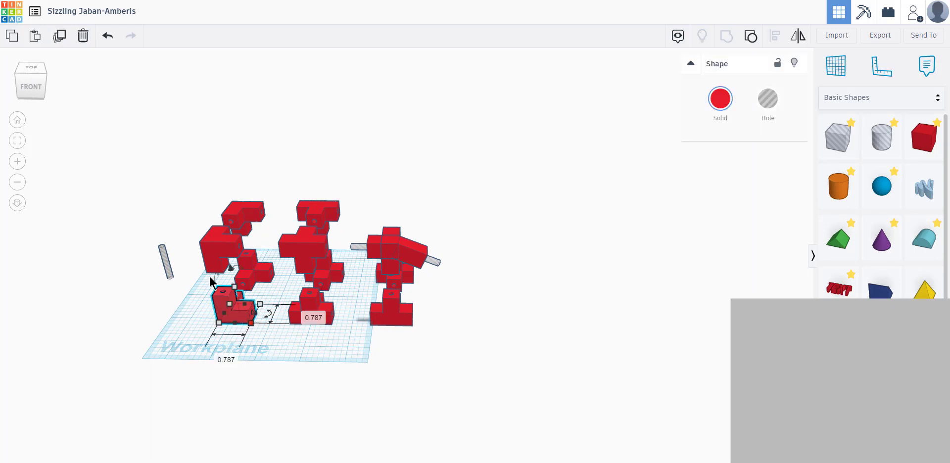
left_click(59, 36)
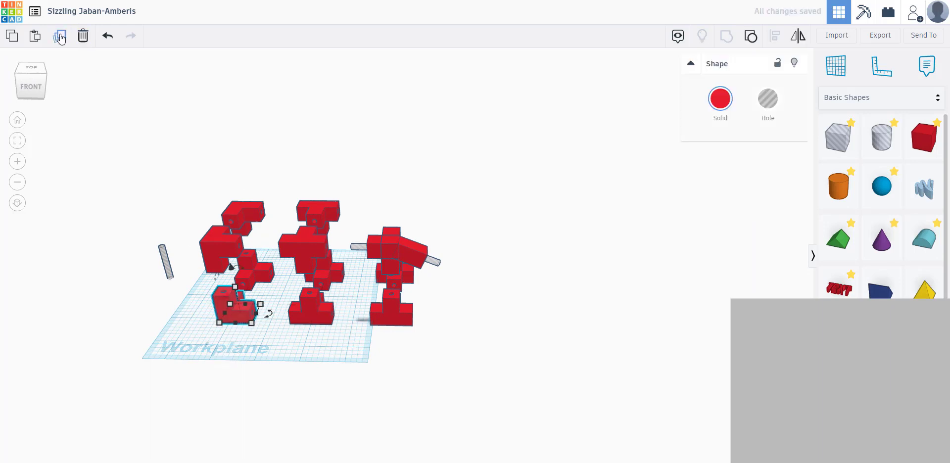
key("Right")
key("Right")
key("Right")
key("Right")
key("Right")
key("Right")
key("Right")
key("Right")
key("Right")
key("Right")
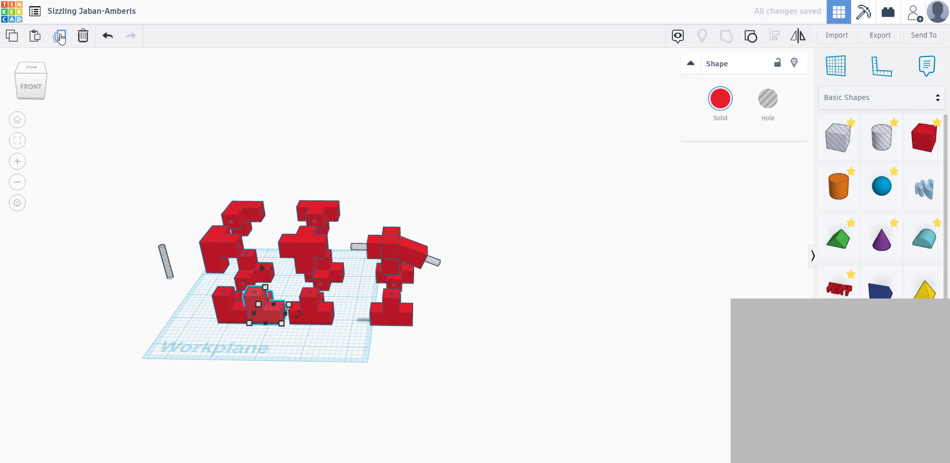
key("Right")
key("Right")
key("Right")
key("Right")
key("Right")
key("Right")
key("Right")
key("Right")
key("Right")
key("Right")
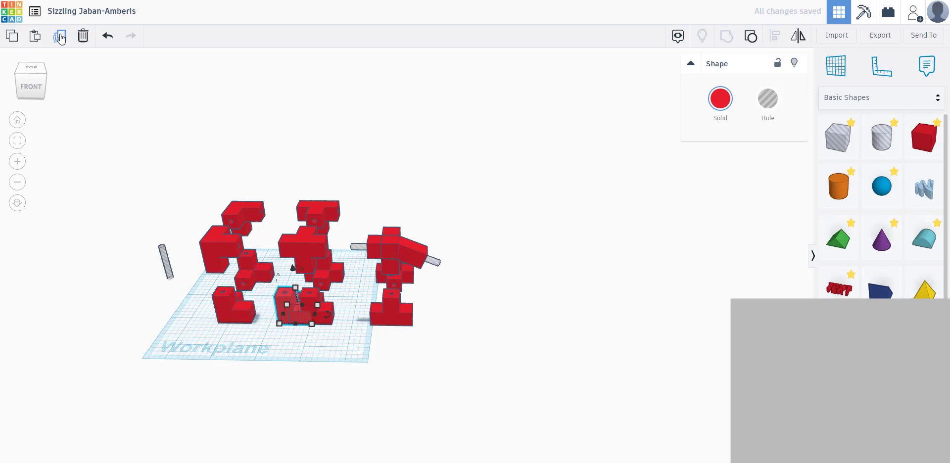
key("Right")
key("Right")
key("Right")
key("Right")
key("Right")
key("Right")
key("Right")
key("Right")
key("Right")
key("Right")
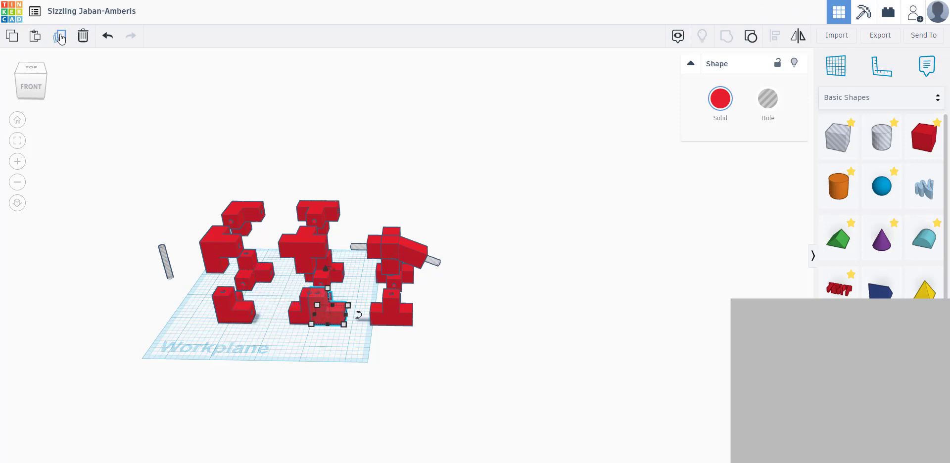
key("Right")
key("Right")
key("Right")
key("Right")
key("Right")
key("Right")
key("Right")
key("Right")
key("Right")
key("Right")
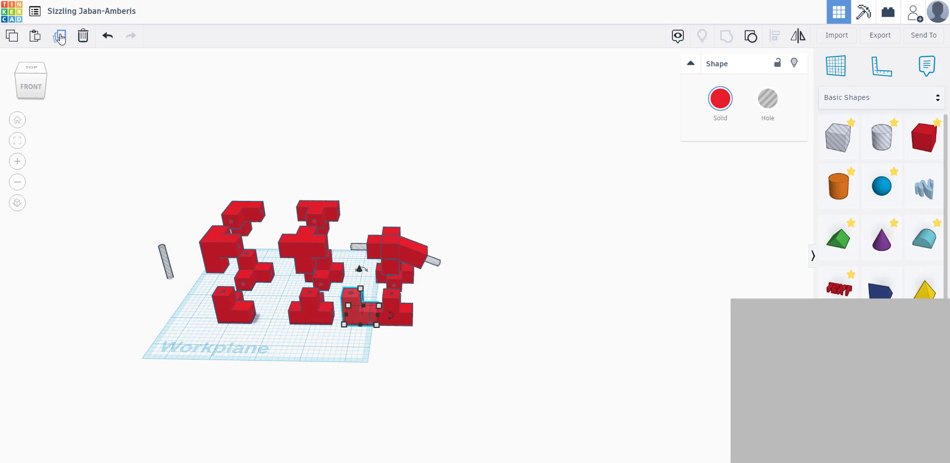
key("Right")
key("Right")
key("Right")
key("Right")
key("Right")
key("Right")
key("Right")
key("Right")
key("Right")
key("Right")
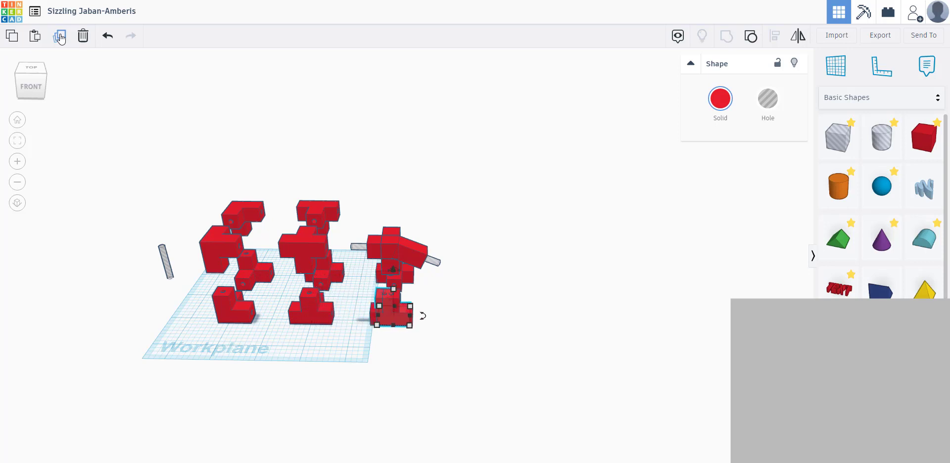
key("Right")
key("Right")
key("Right")
key("Right")
key("Right")
key("Right")
key("Right")
key("Right")
key("Right")
key("Right")
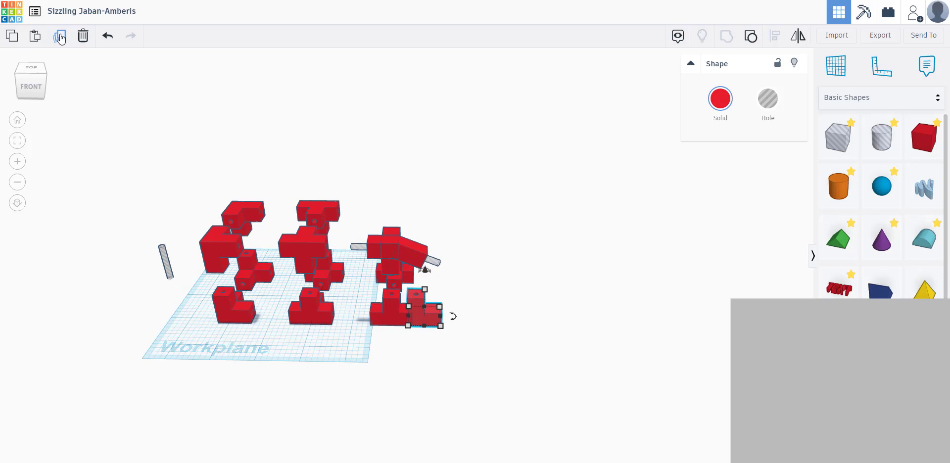
key("Right")
key("Right")
key("Right")
key("Right")
key("Right")
key("Right")
key("Right")
key("Right")
key("Right")
key("Right")
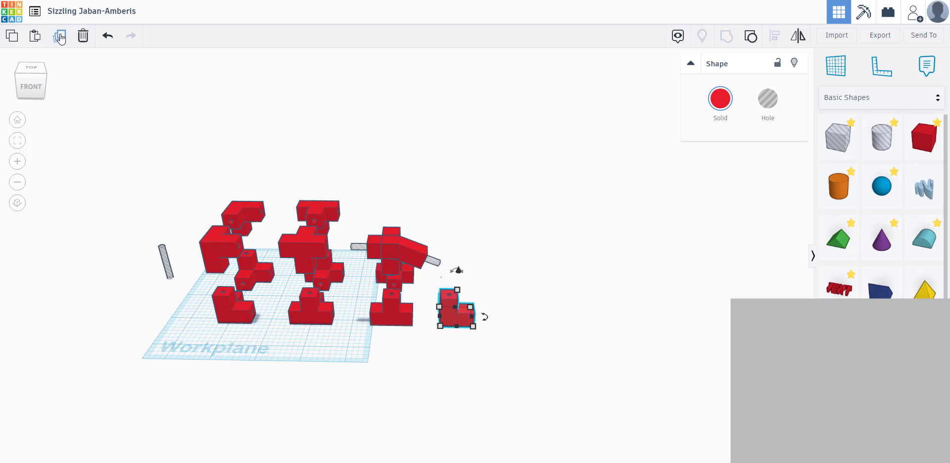
key("Right")
key("Right")
key("Right")
key("Right")
key("Right")
key("Right")
key("Right")
key("Right")
key("Right")
key("Right")
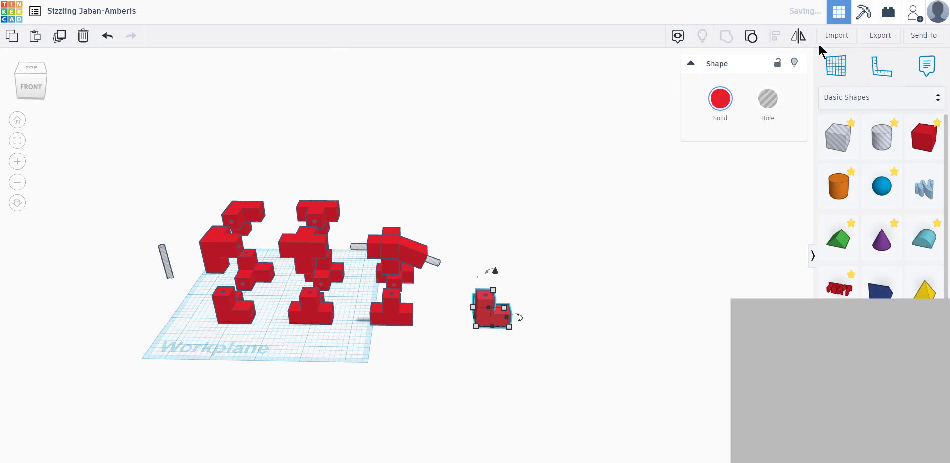
- Mirror the copied corner connector left to right and ungroup it into its separate boxes and hole cylinders
left_click(802, 40)
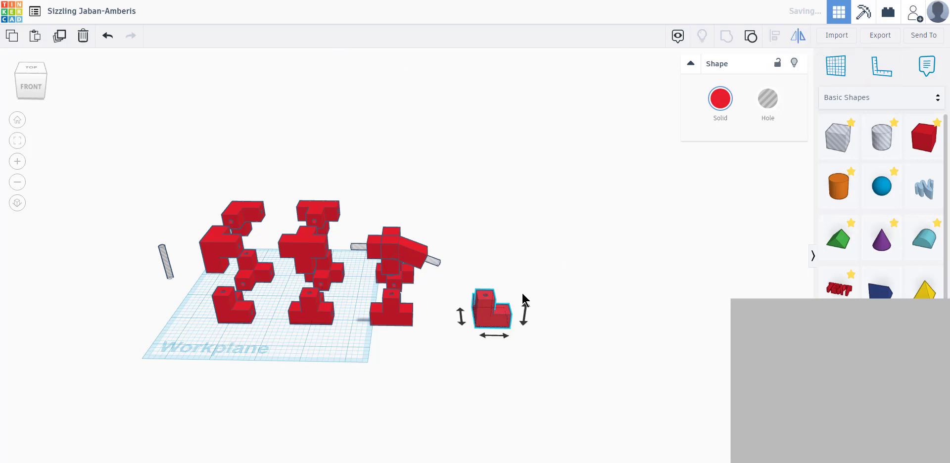
left_click(504, 341)
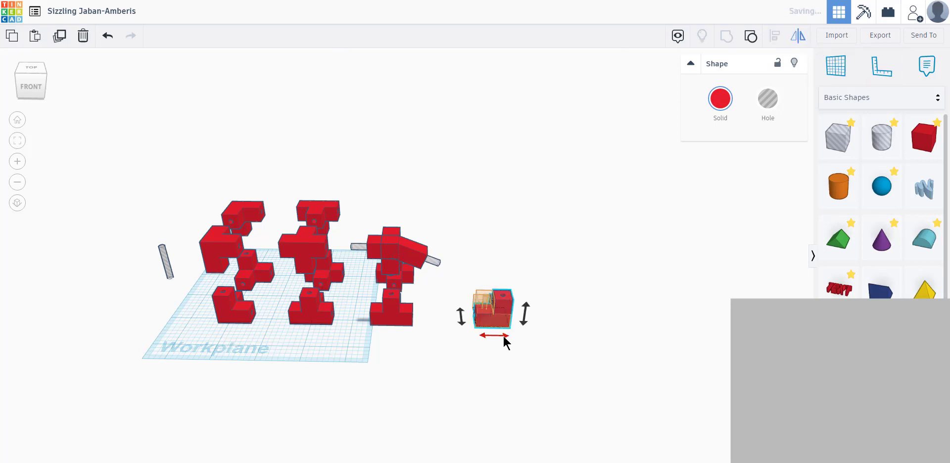
left_click(562, 351)
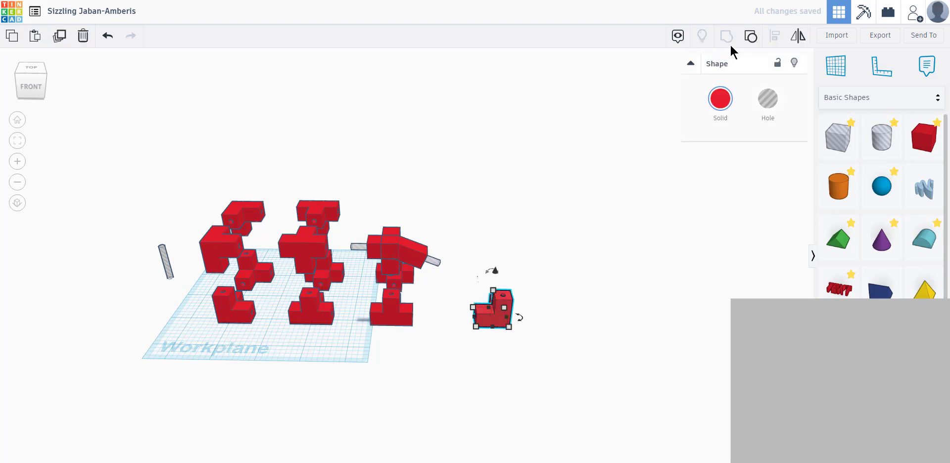
left_click(751, 37)
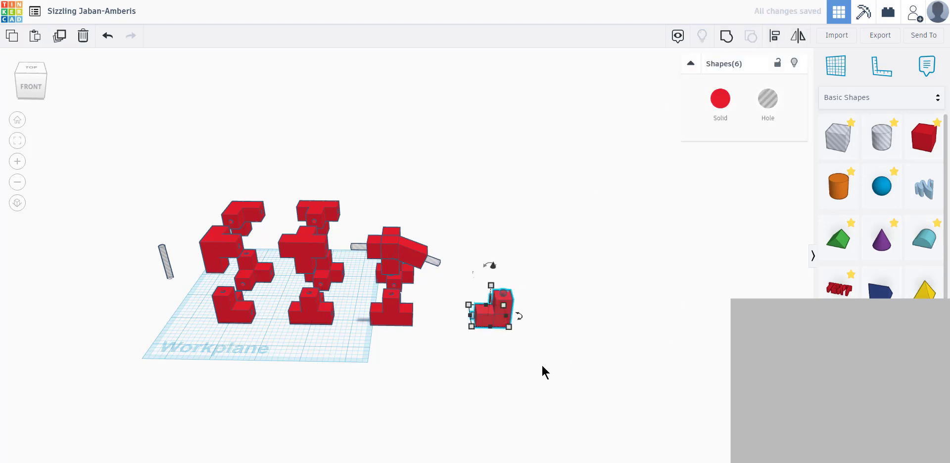
- Tilt the copied connector's upright box together with its hole cylinder 67.5° toward the left
scroll(569, 356, "up", 3)
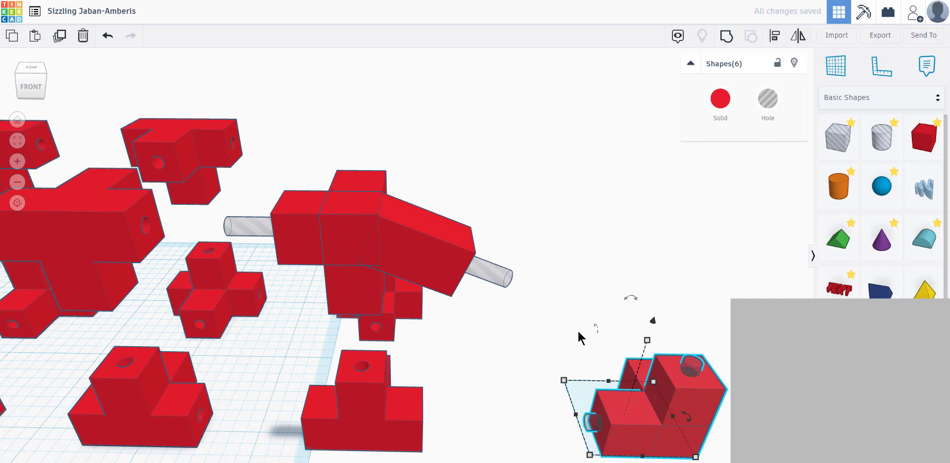
left_click(706, 395)
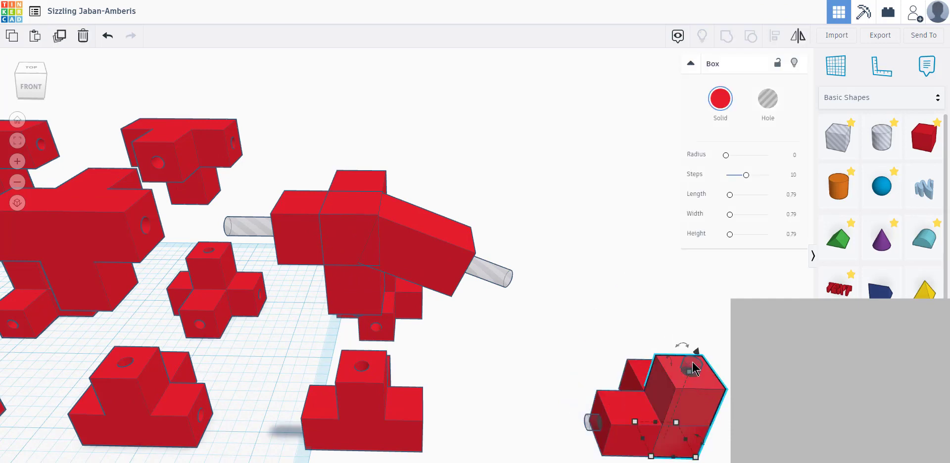
left_click(694, 366, "shift")
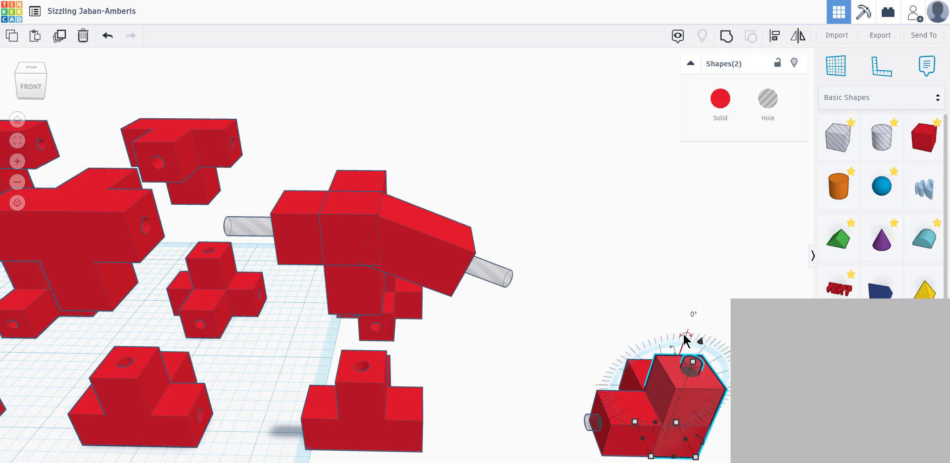
left_click_drag(685, 339, 625, 377)
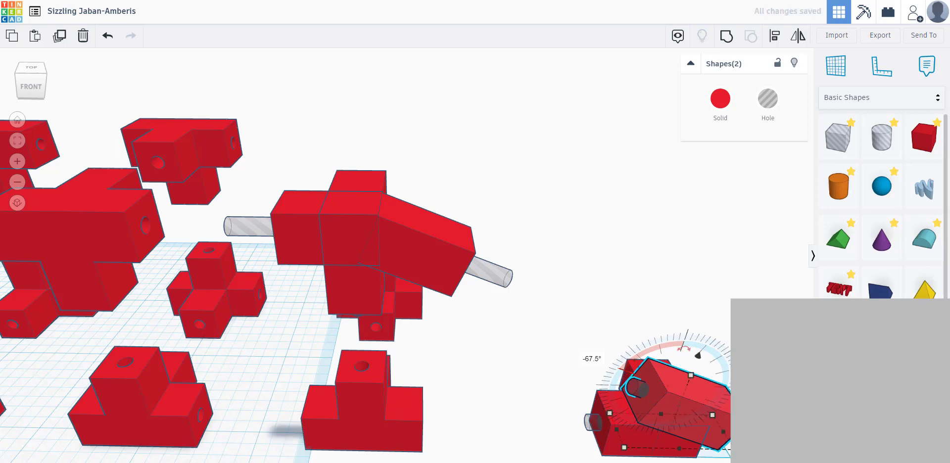
right_click_drag(625, 377, 606, 346)
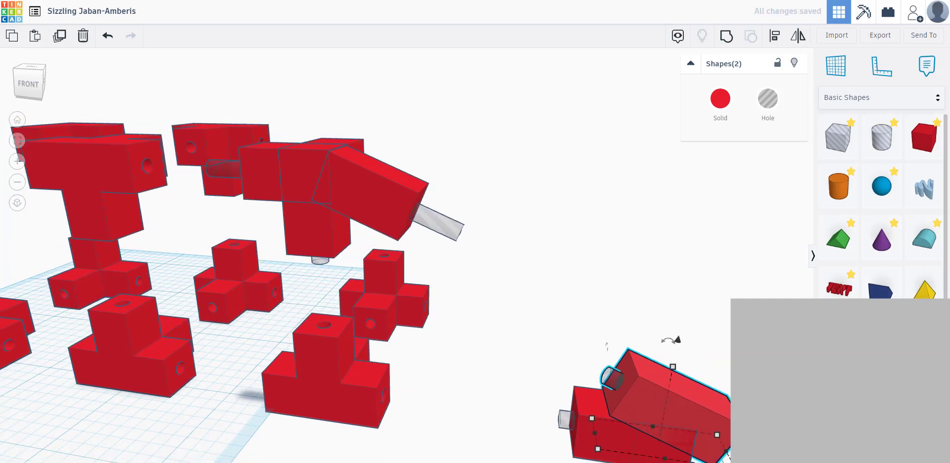
scroll(652, 371, "down", 5)
scroll(589, 344, "up", 5)
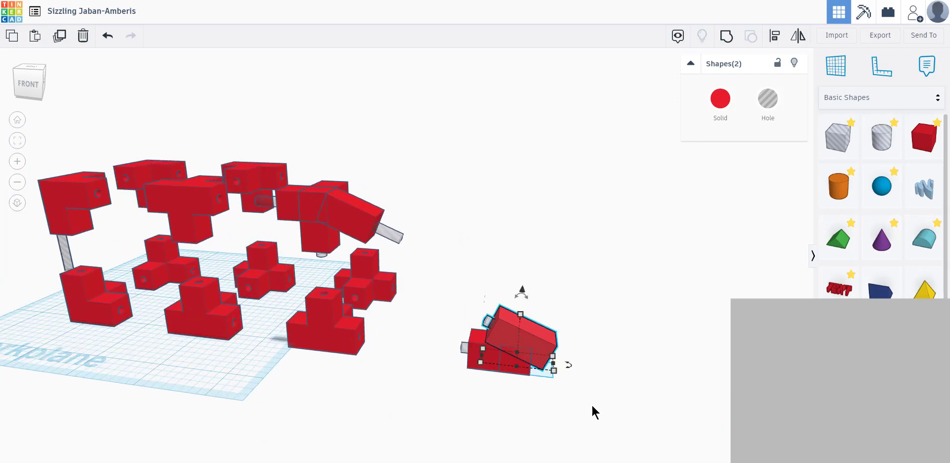
middle_click_drag(655, 392, 480, 414)
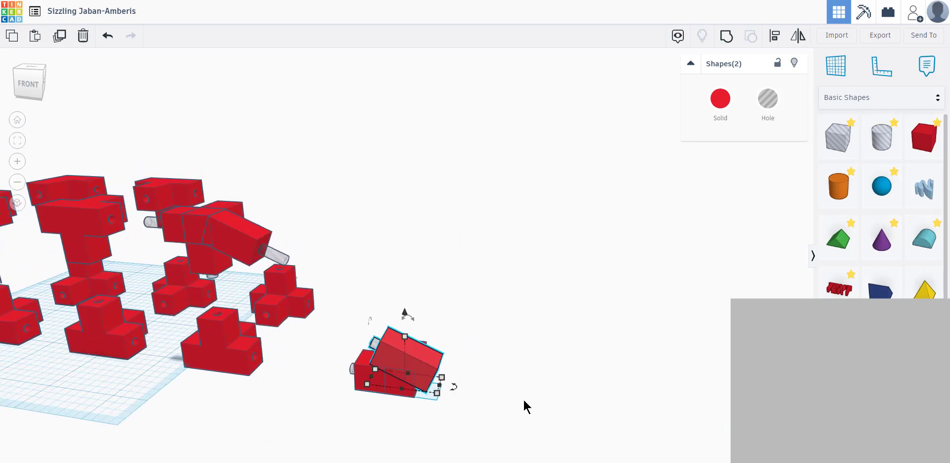
left_click(523, 394)
- Move the backward-pointing box and its hole cylinder right, toward the lower end of the tilted arm
right_click_drag(446, 388, 345, 361)
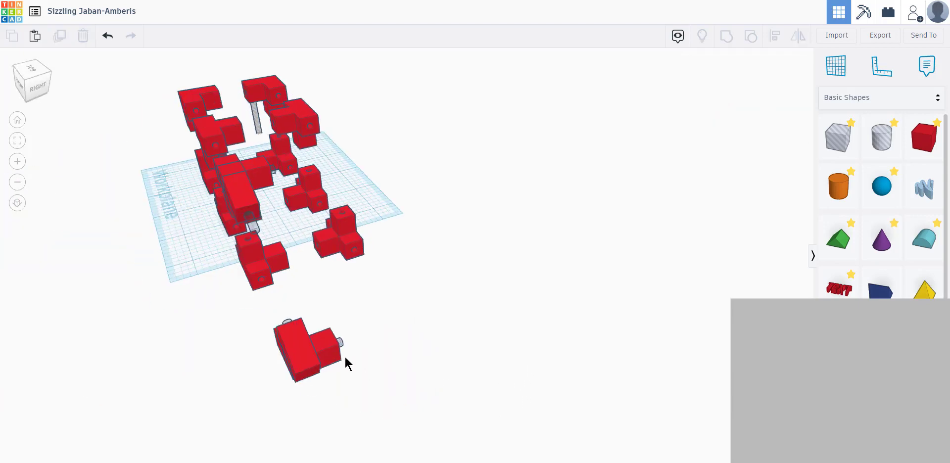
left_click(336, 356)
scroll(621, 362, "up", 5)
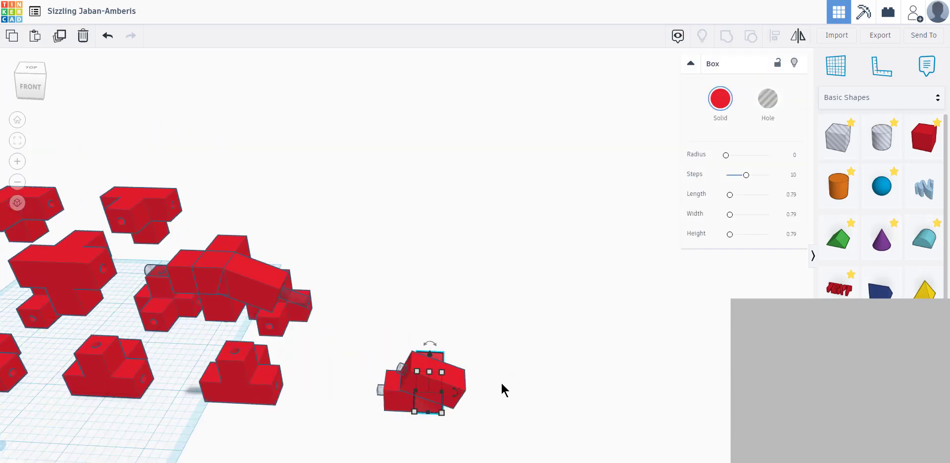
scroll(445, 385, "down", 5)
right_click_drag(343, 383, 360, 324)
scroll(332, 306, "up", 8)
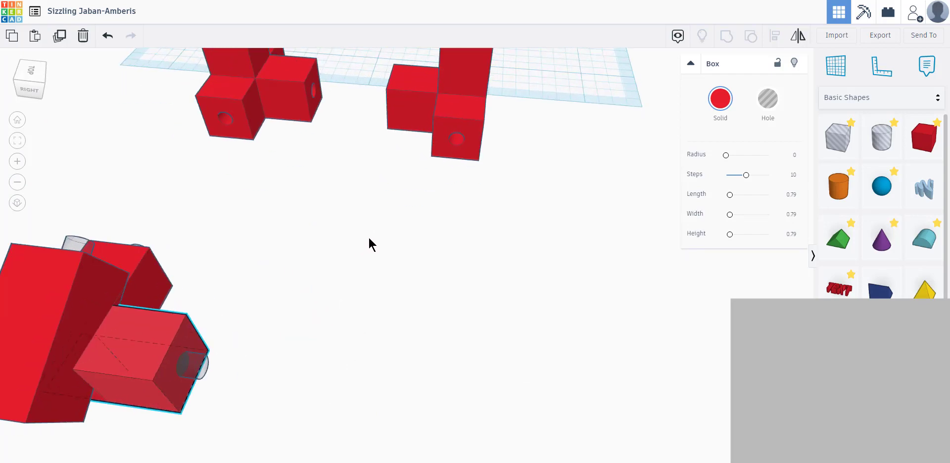
middle_click_drag(286, 291, 373, 257)
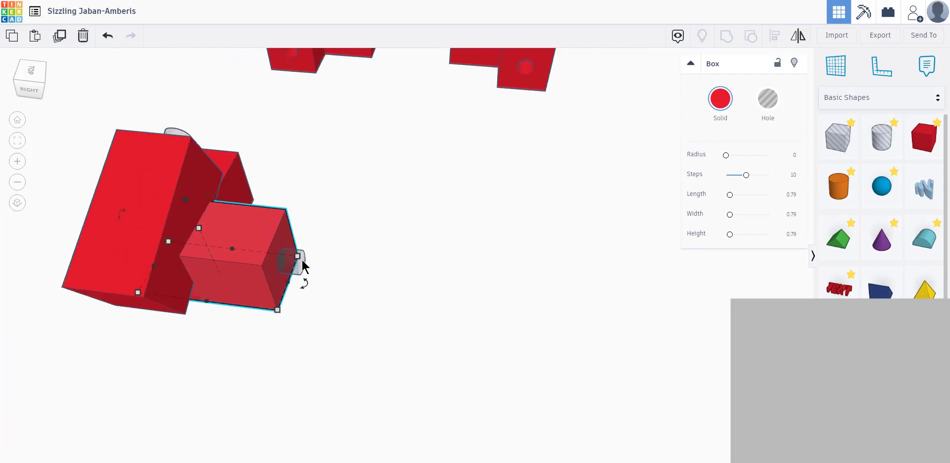
left_click(296, 273, "shift")
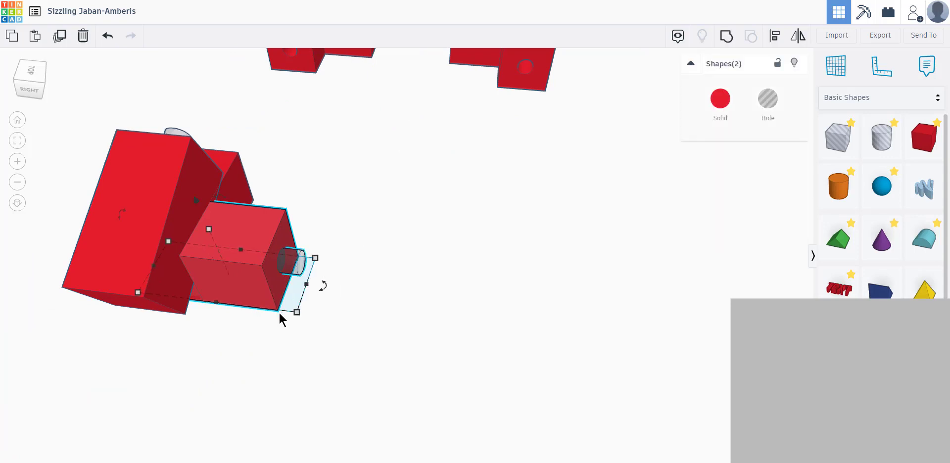
key("Down")
key("Down")
key("Down")
key("Down")
key("Down")
key("Down")
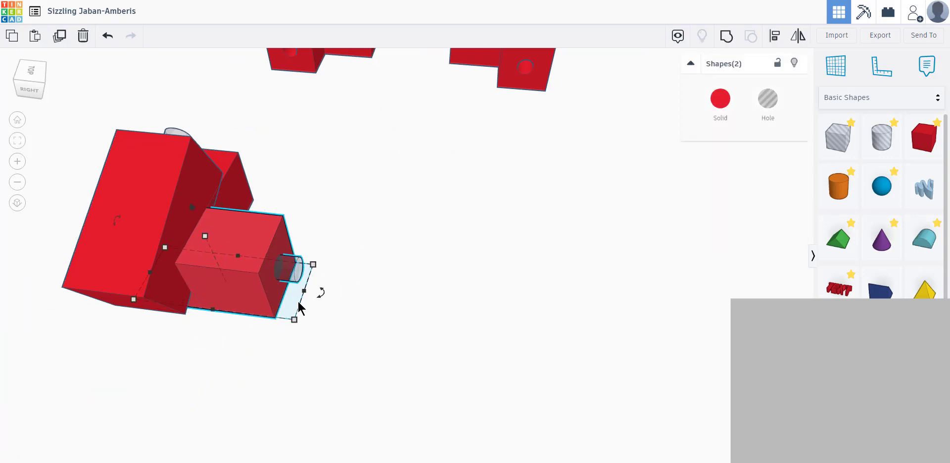
key("Down")
key("Down")
key("Down")
key("Down")
key("Down")
key("Down")
key("Down")
key("Down")
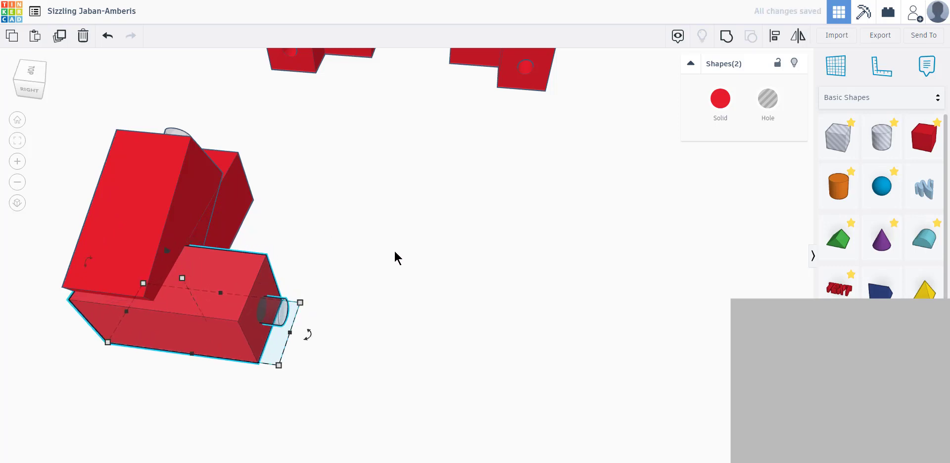
- Move the left-pointing box and its hole cylinder right beneath the tilted arm, until its inner end meets the backward-pointing box's outer side
right_click_drag(396, 256, 458, 191)
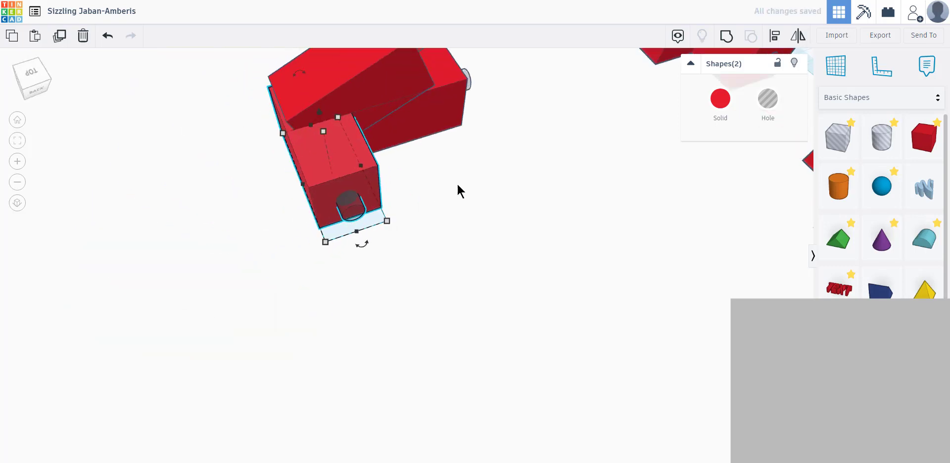
left_click(467, 78)
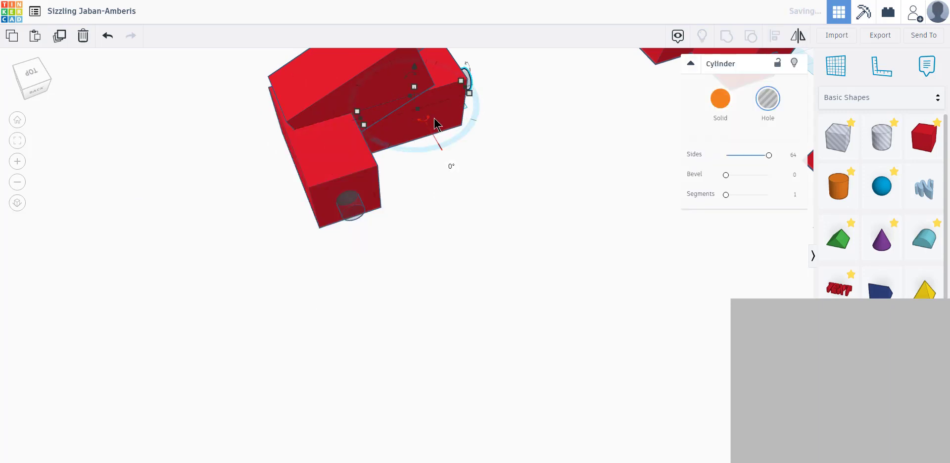
left_click(475, 131)
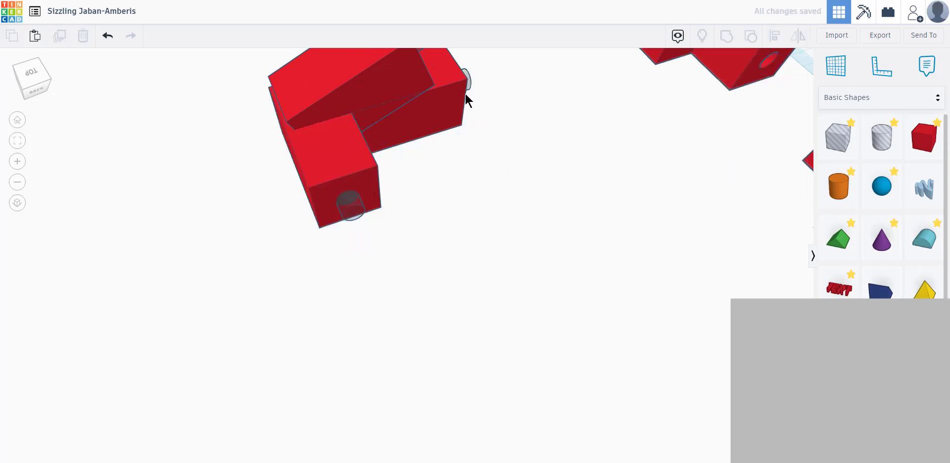
left_click(464, 79)
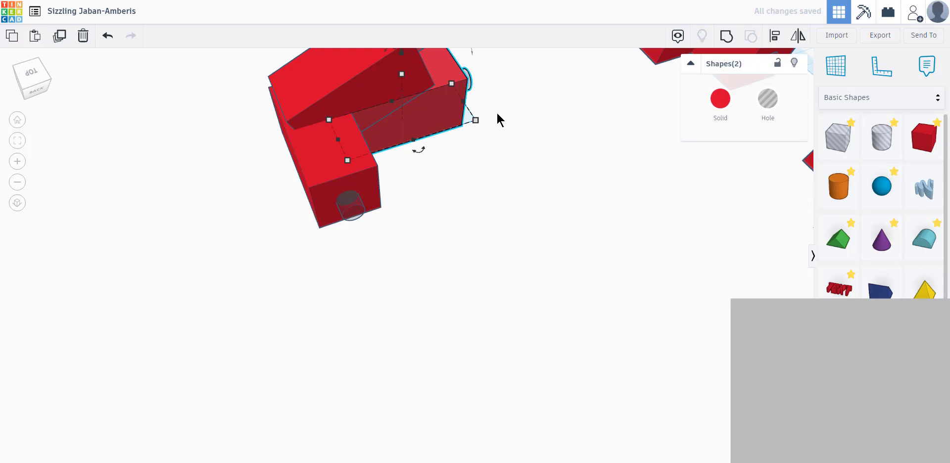
key("Left")
key("Left")
key("Left")
key("Left")
key("Left")
key("Left")
key("Left")
key("Left")
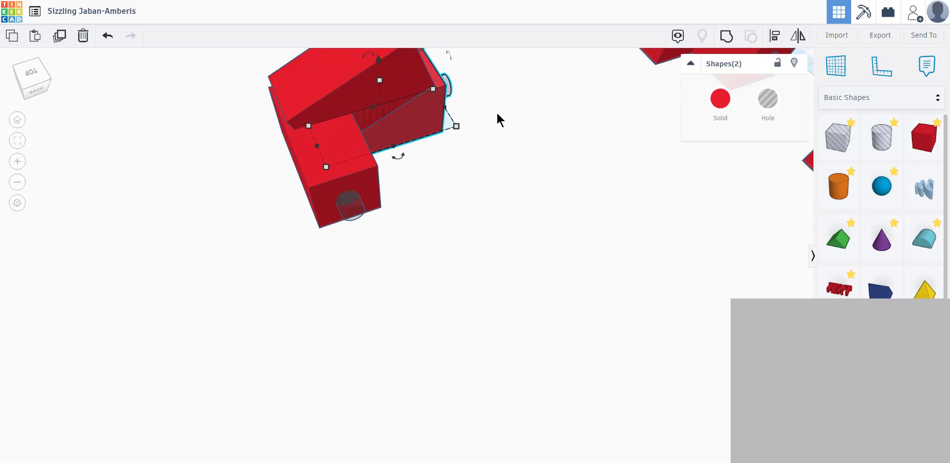
key("Left")
key("Left")
key("Left")
key("Left")
key("Left")
key("Left")
key("Left")
key("Left")
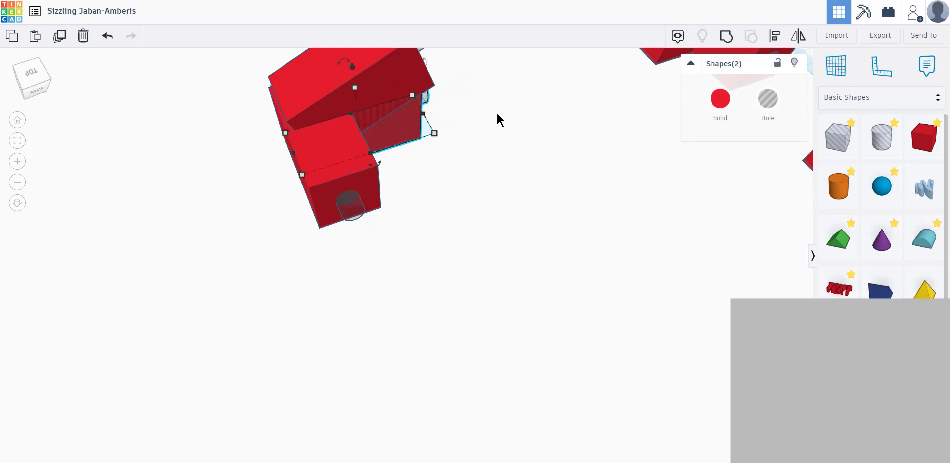
key("Left")
right_click_drag(408, 170, 483, 292)
right_click_drag(561, 250, 576, 347)
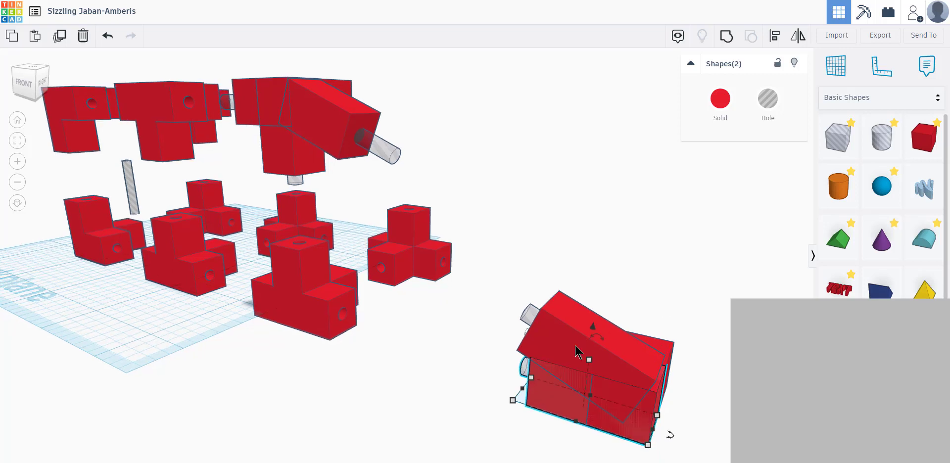
- Nudge the tilted box and its hole cylinder right and lower them about 0.07 onto the other two boxes
left_click(529, 317)
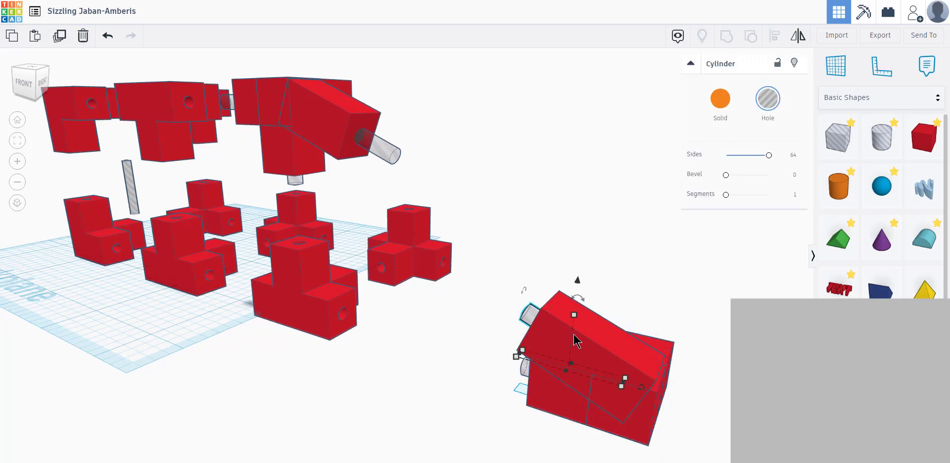
left_click(594, 350, "shift")
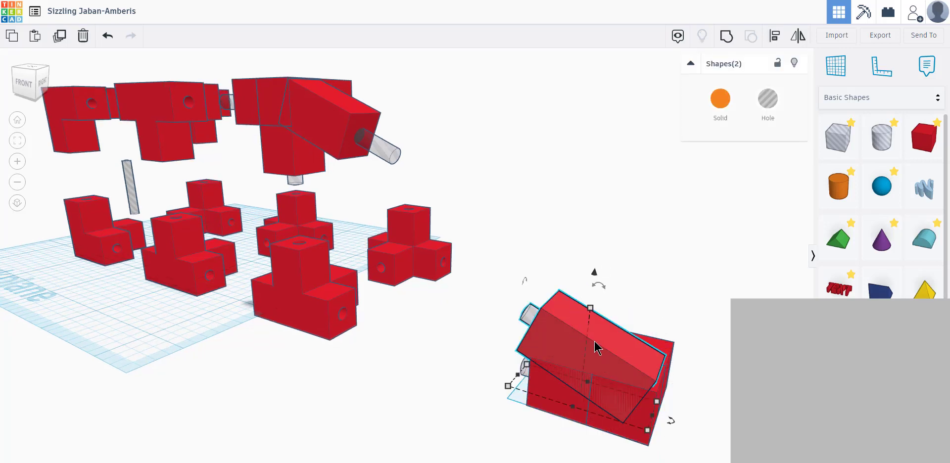
key("Right")
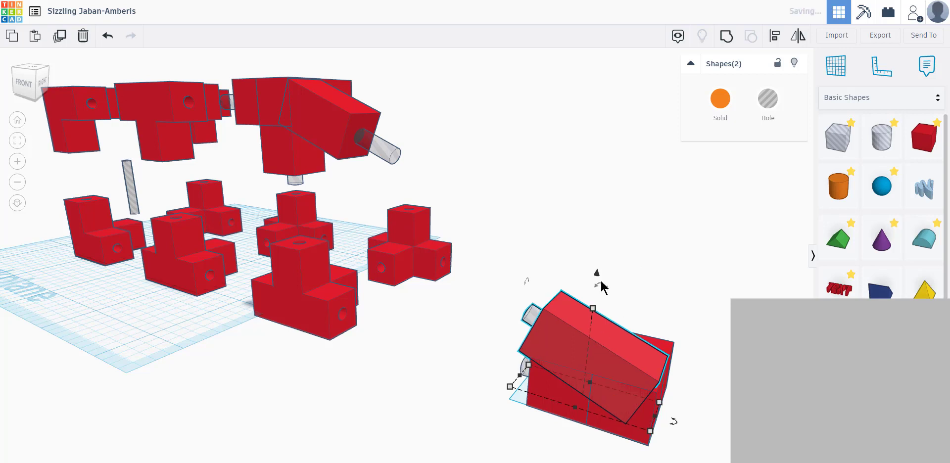
left_click_drag(596, 276, 597, 288)
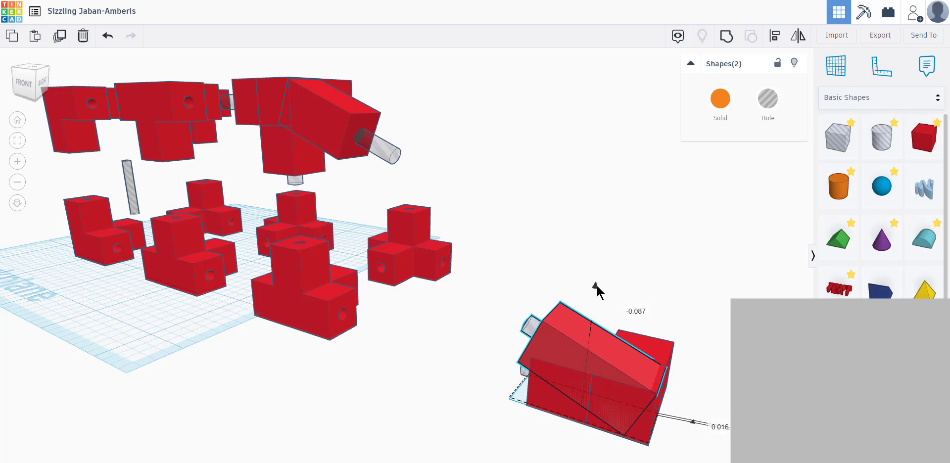
left_click_drag(597, 285, 597, 284)
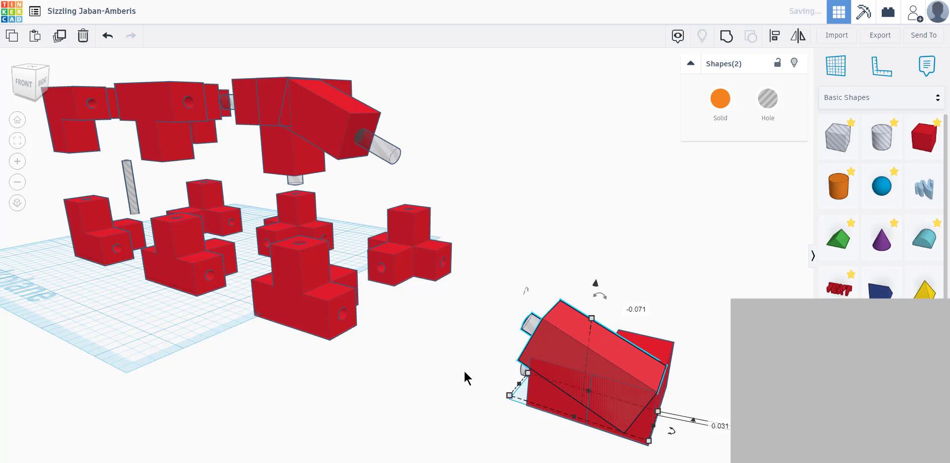
left_click(416, 376)
right_click_drag(547, 393, 330, 302)
left_click(335, 304)
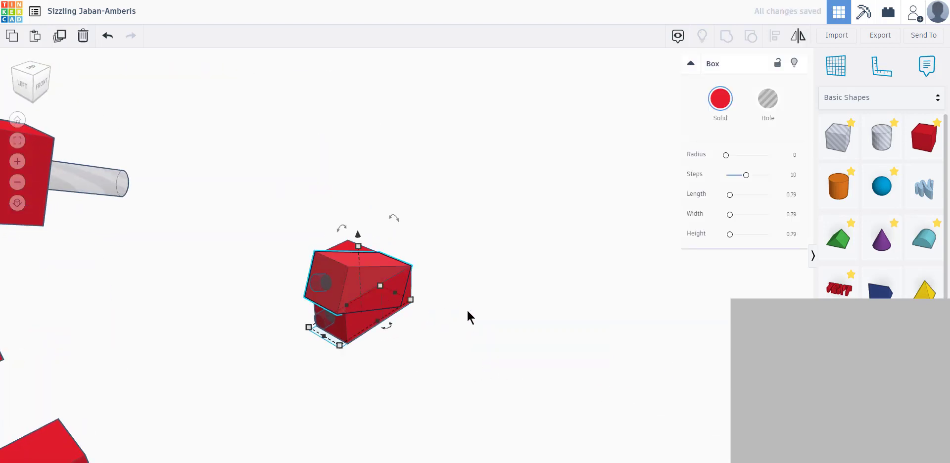
left_click(400, 300)
right_click_drag(442, 318, 427, 301)
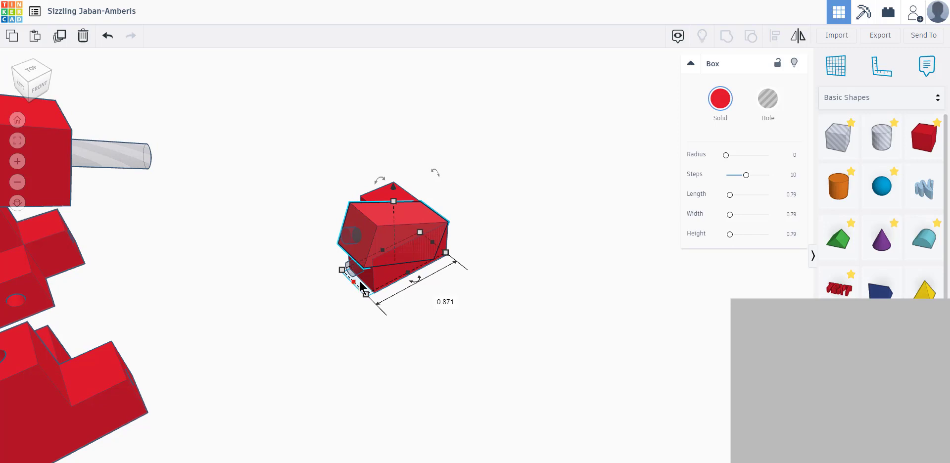
left_click_drag(361, 287, 402, 271)
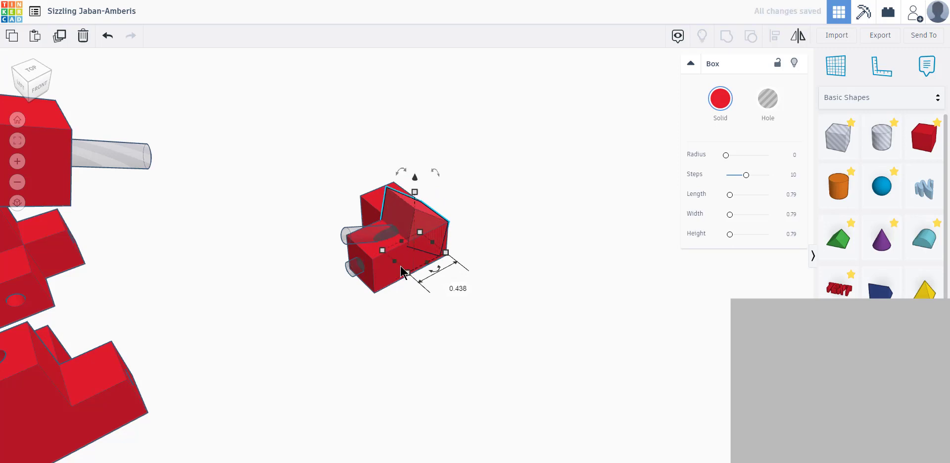
key("ctrl+z")
- Place a workplane on the tilted box's outer end face and shorten the box along its own axis to about 0.7
left_click(836, 67)
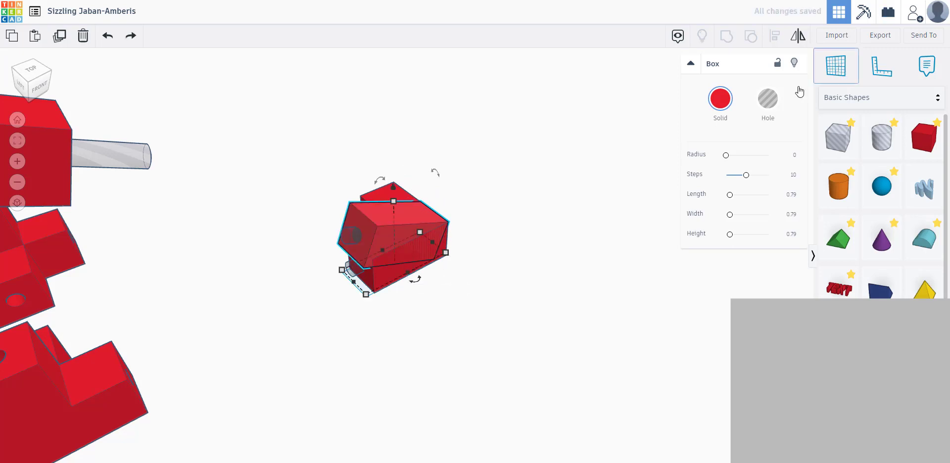
left_click(367, 239)
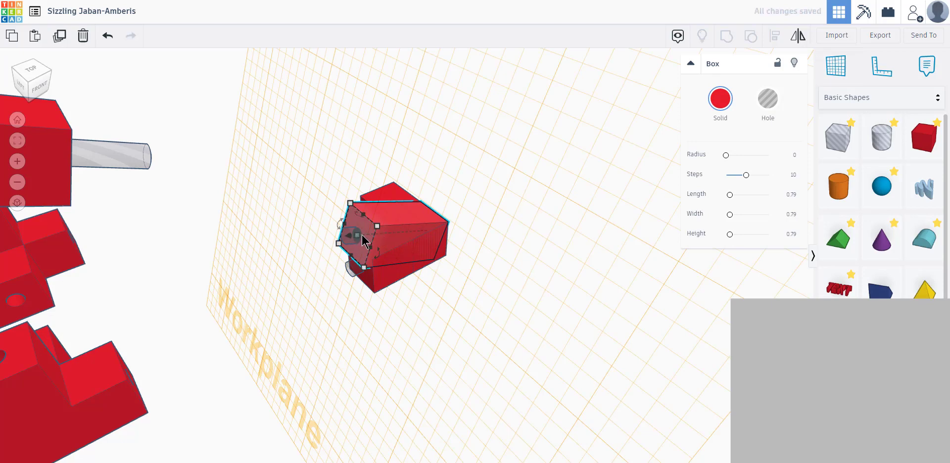
left_click(452, 280)
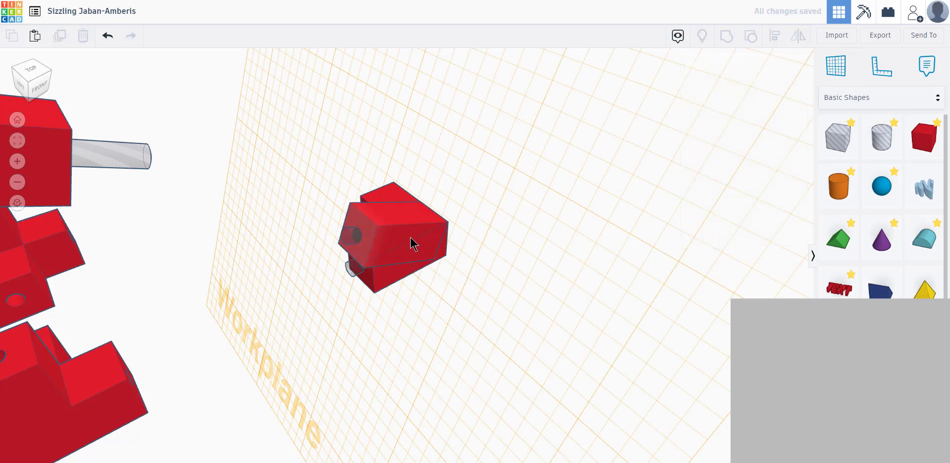
left_click(364, 241)
left_click_drag(357, 241, 367, 256)
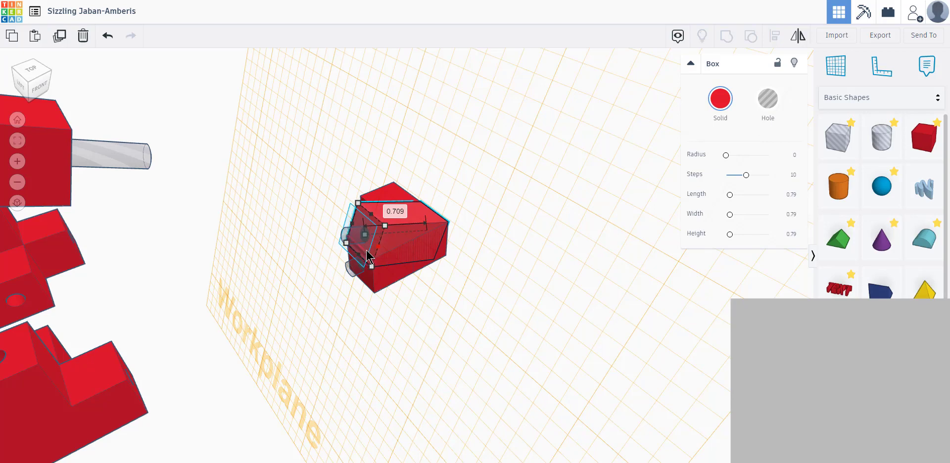
left_click_drag(367, 257, 369, 257)
left_click(469, 312)
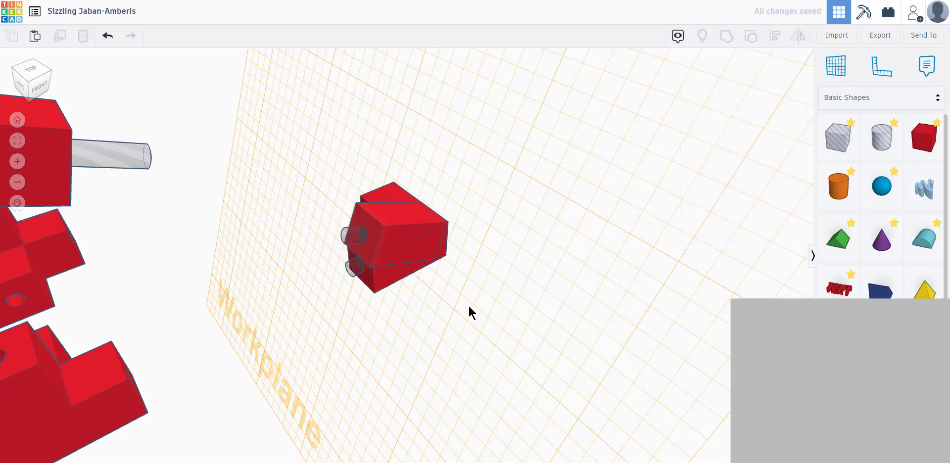
- Lengthen the tilted arm's hole cylinder outward to about 1.5 and restore the default workplane
right_click_drag(469, 312, 476, 349)
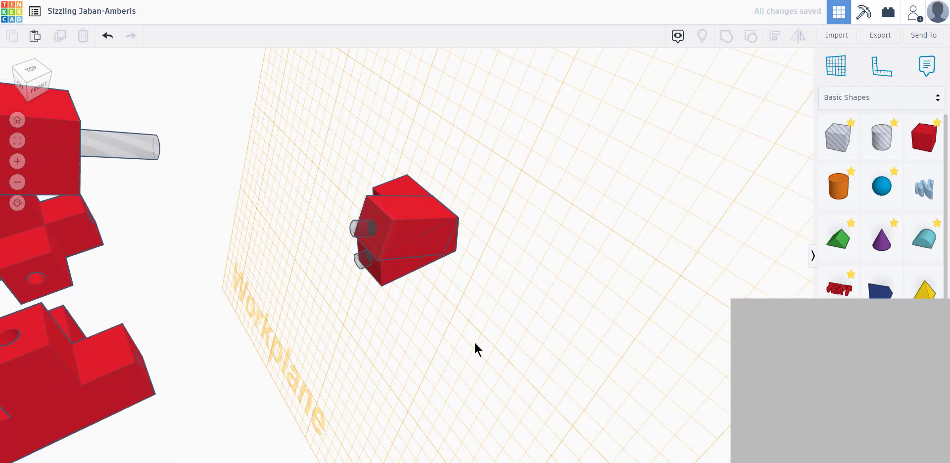
right_click_drag(586, 340, 590, 229)
right_click_drag(559, 142, 663, 257)
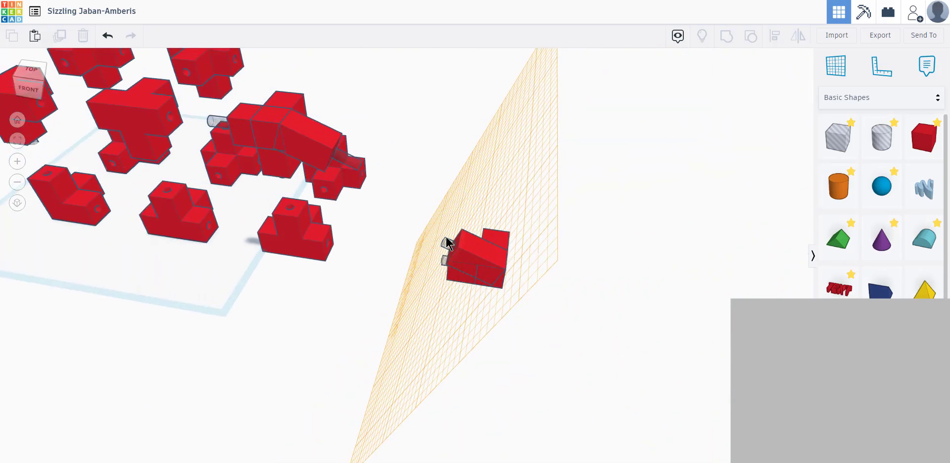
left_click(446, 246)
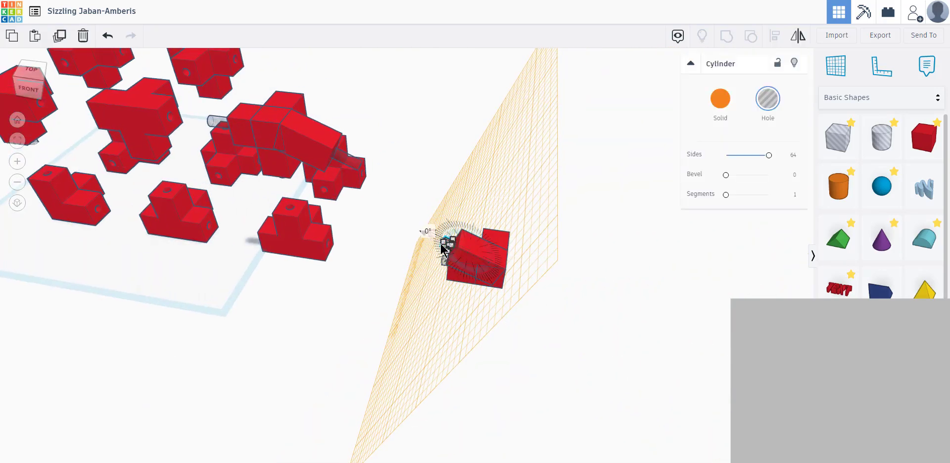
left_click_drag(443, 242, 389, 226)
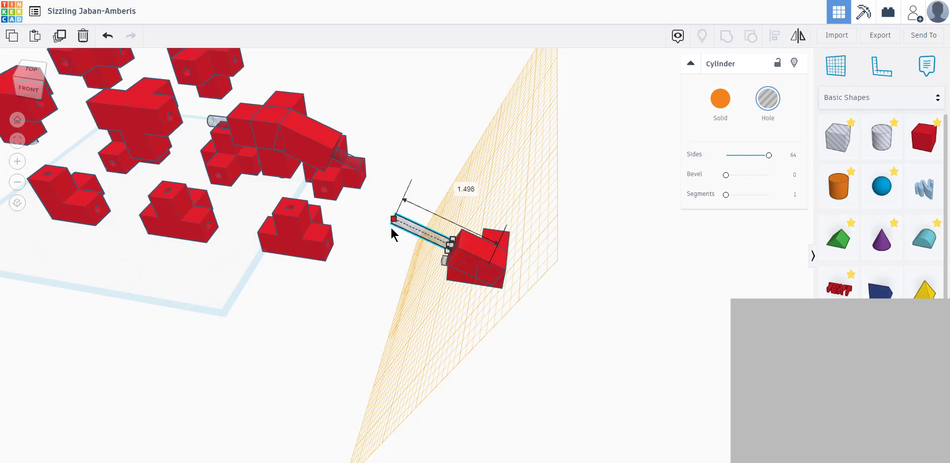
key("Escape")
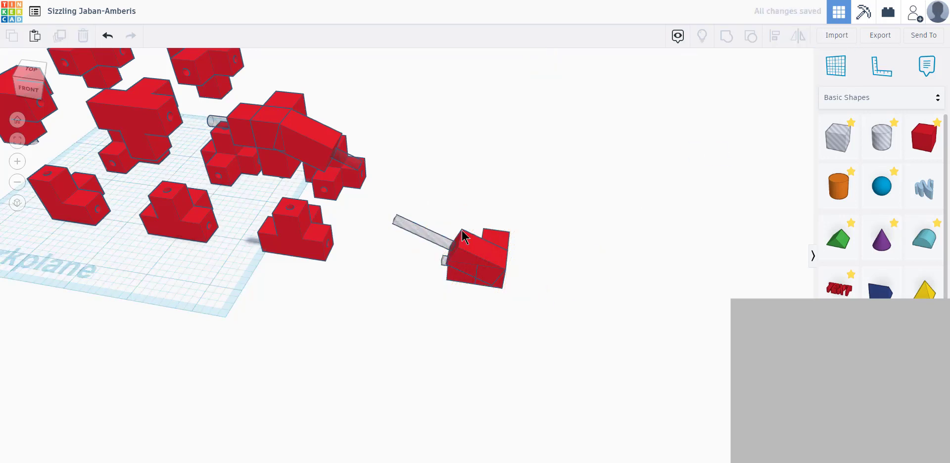
- Move all six shapes of the mirrored corner connector farther right, away from the other connectors
left_click_drag(448, 196, 569, 300)
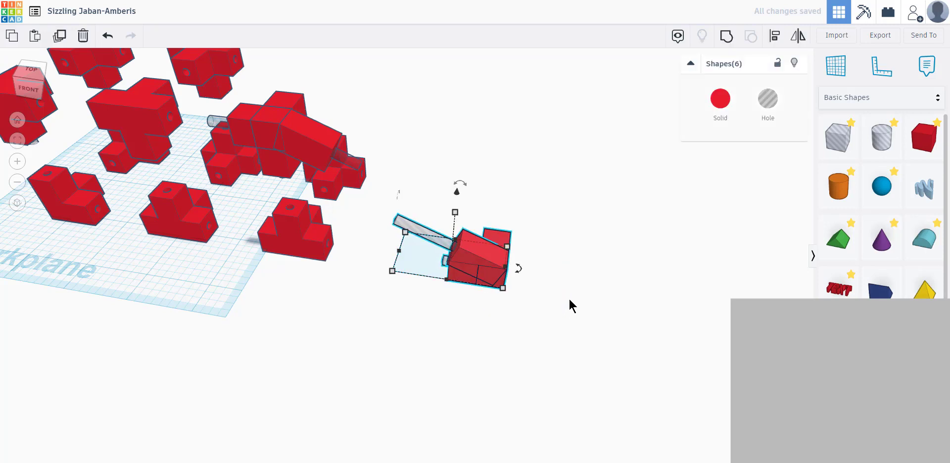
key("Right")
key("Right")
key("Right")
key("Right")
key("Right")
key("Right")
key("Right")
key("Right")
key("Right")
key("Right")
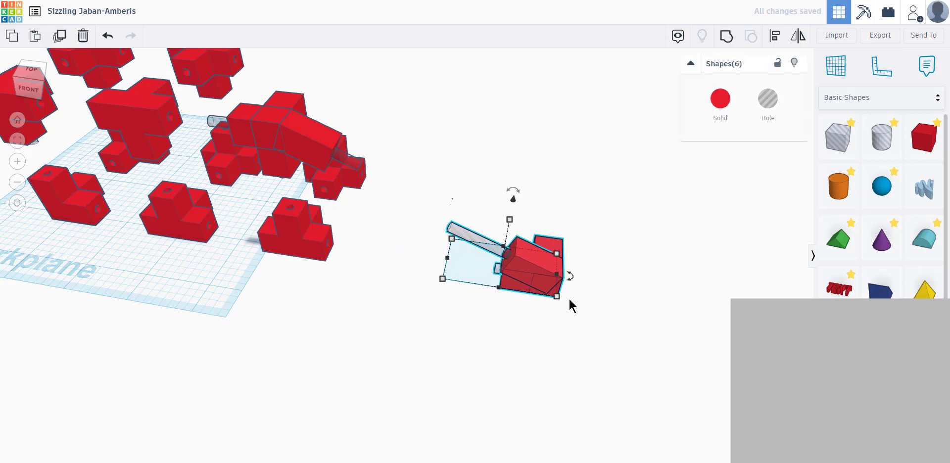
left_click(394, 307)
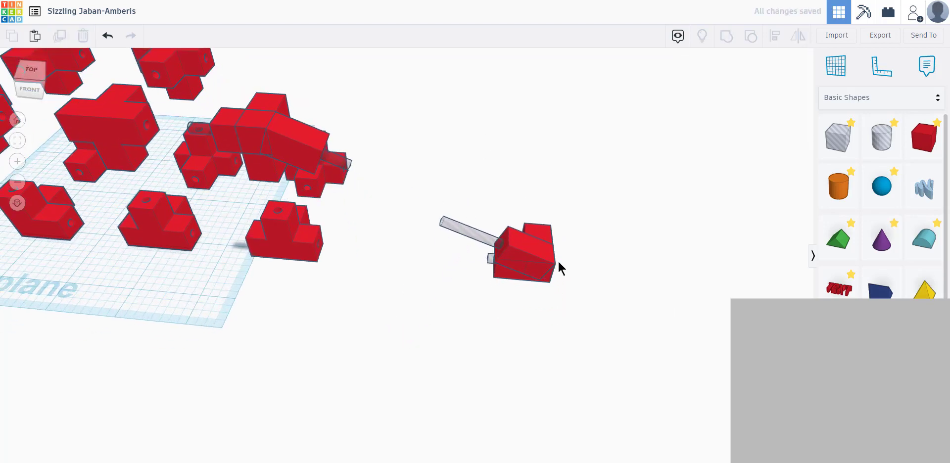
- Duplicate the six-shape corner connector and move the copy backward until it clears the original
left_click_drag(399, 168, 603, 280)
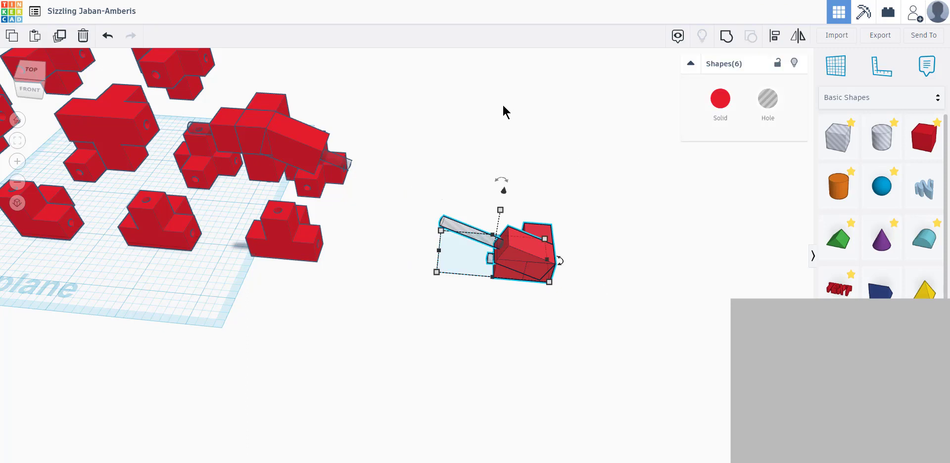
left_click(60, 35)
key("ctrl+Up")
key("ctrl+Up")
key("ctrl+Up")
key("ctrl+Up")
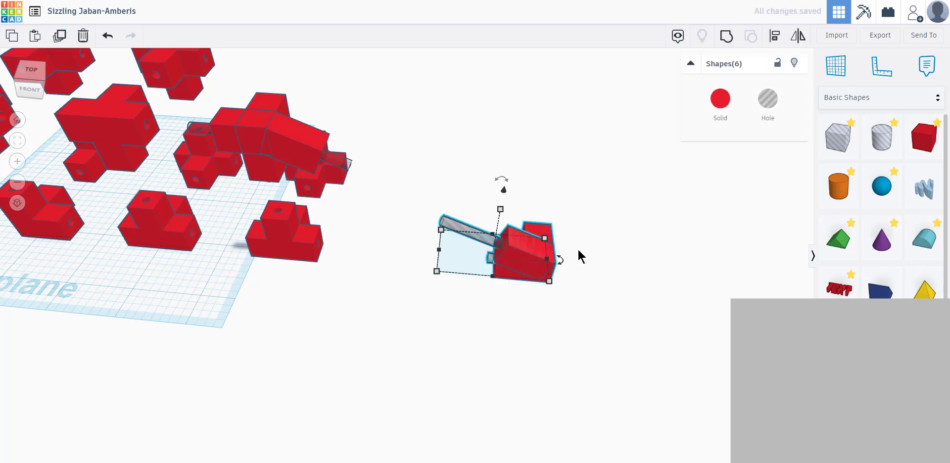
key("ctrl+Up")
key("ctrl+Up")
key("ctrl+Up")
key("ctrl+Up")
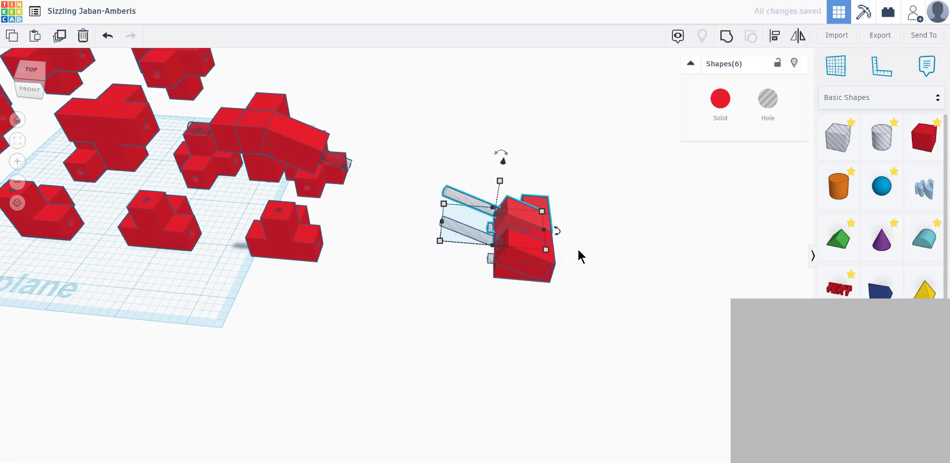
key("ctrl+Up")
key("ctrl+Up")
key("ctrl+Up")
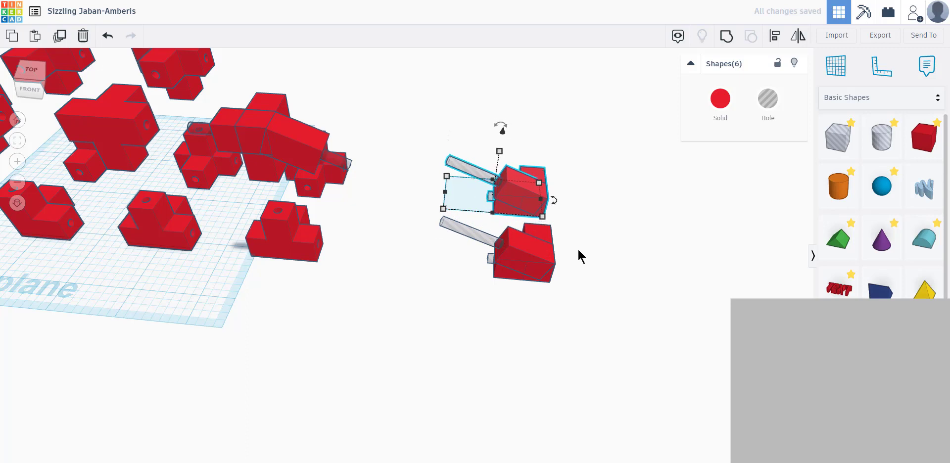
- Mirror the copied corner connector front to back so its side arm points forward
left_click(798, 42)
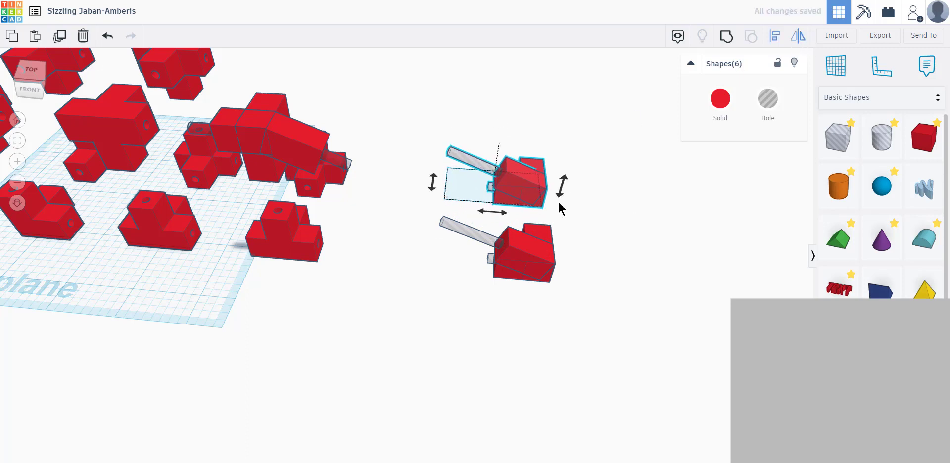
left_click(430, 187)
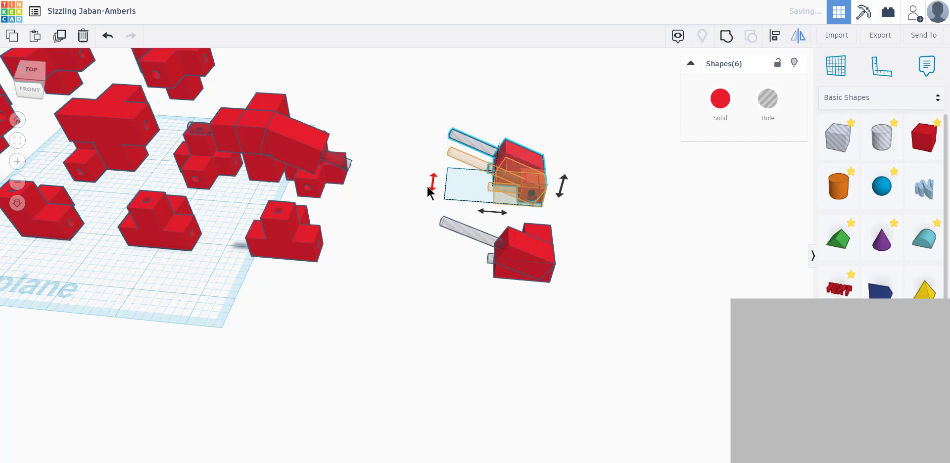
left_click(360, 243)
right_click_drag(322, 251, 349, 155)
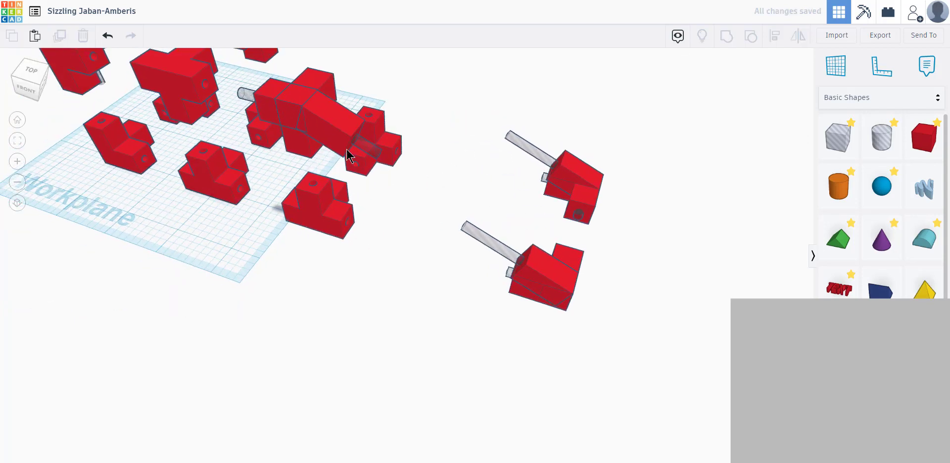
left_click_drag(457, 115, 661, 357)
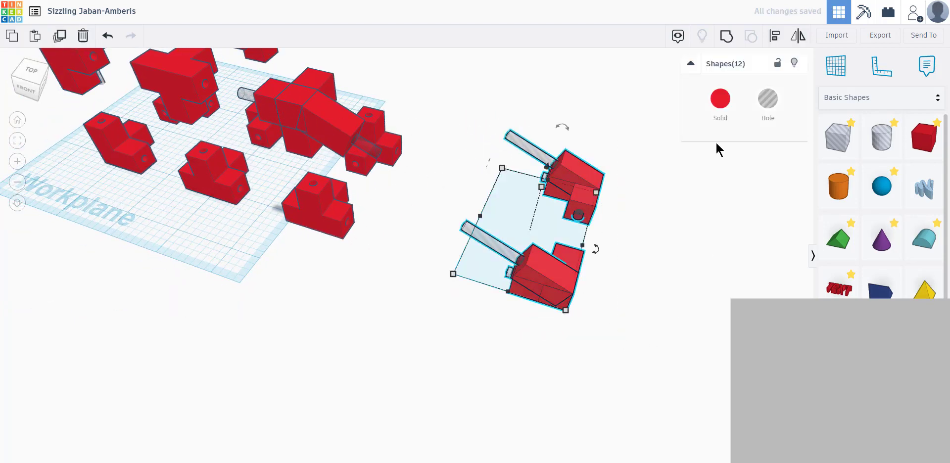
left_click_drag(602, 342, 478, 255)
- Duplicate the eight-shape angled T connector, mirror the copy front to back, and move it behind the original
right_click_drag(500, 106, 477, 102)
right_click_drag(388, 177, 222, 156)
left_click_drag(216, 149, 345, 210)
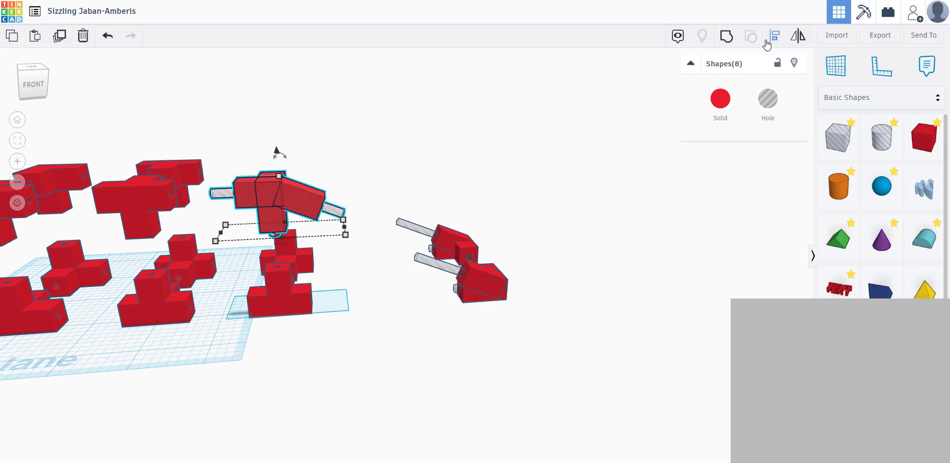
right_click_drag(418, 156, 424, 202)
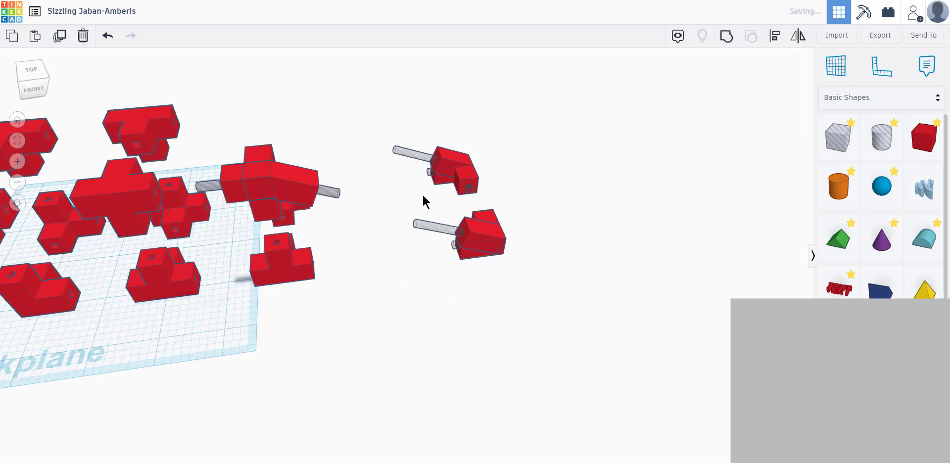
left_click(773, 39)
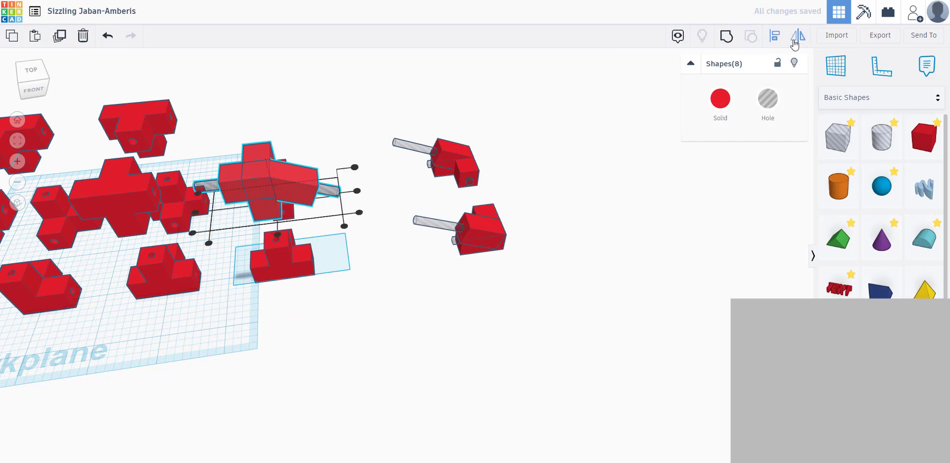
left_click(795, 41)
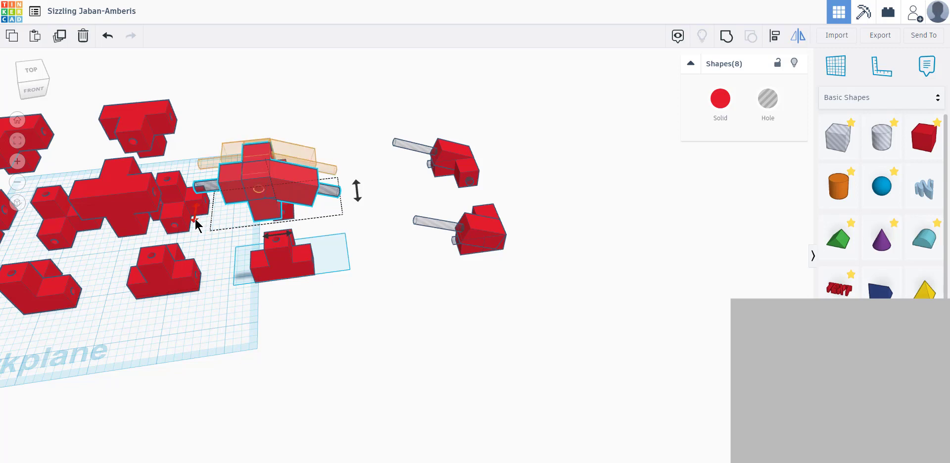
left_click(195, 220)
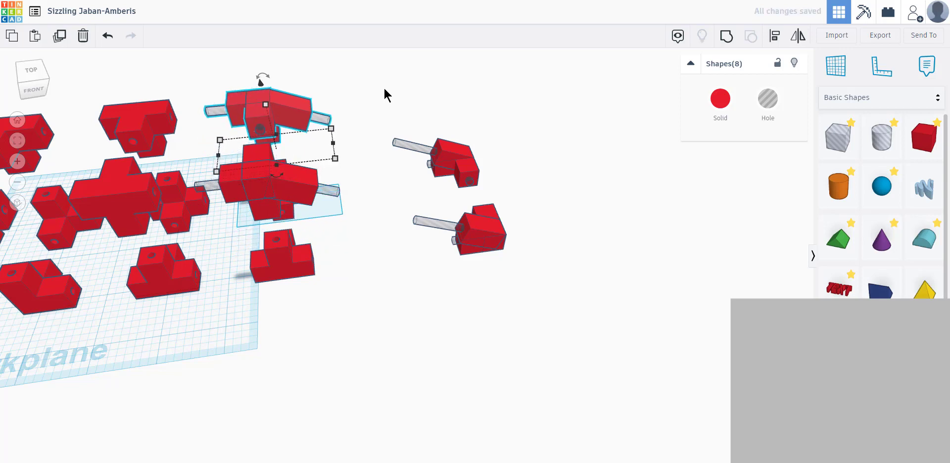
left_click(401, 378)
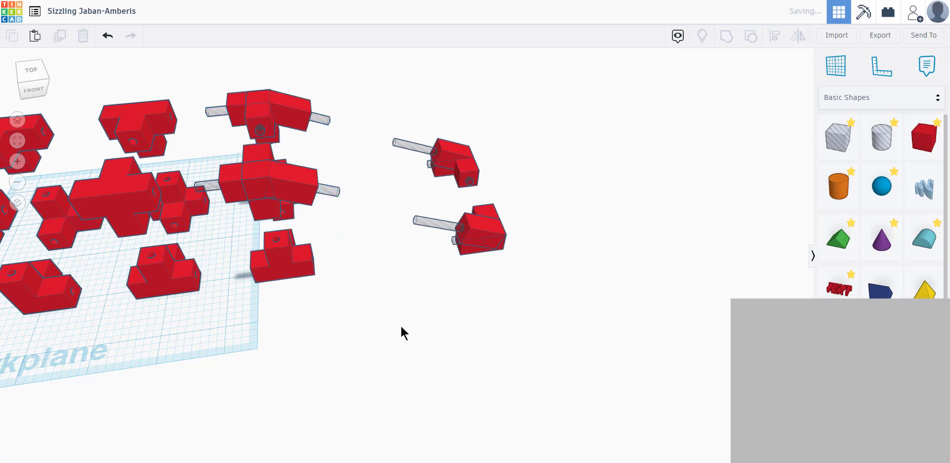
- Duplicate the rearmost eight-shape angled T connector and move the copy straight backward until it clears the original
scroll(400, 319, "down", 2)
scroll(415, 289, "down", 2)
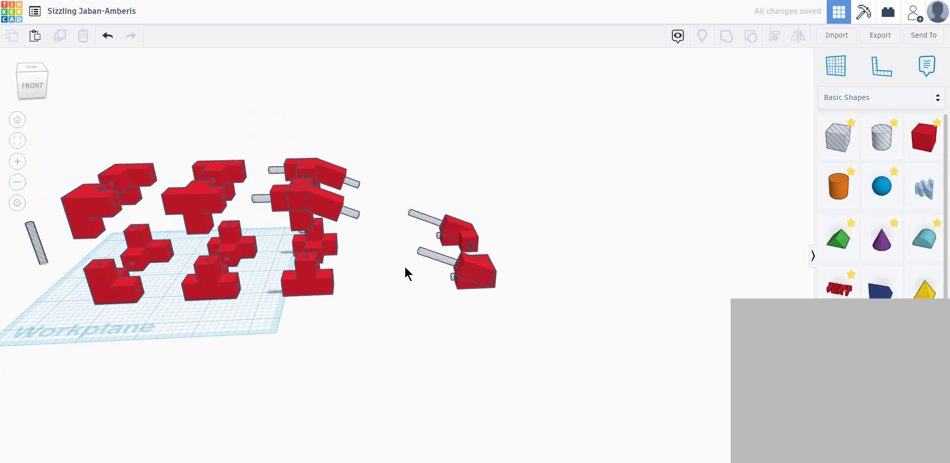
right_click_drag(389, 295, 438, 300)
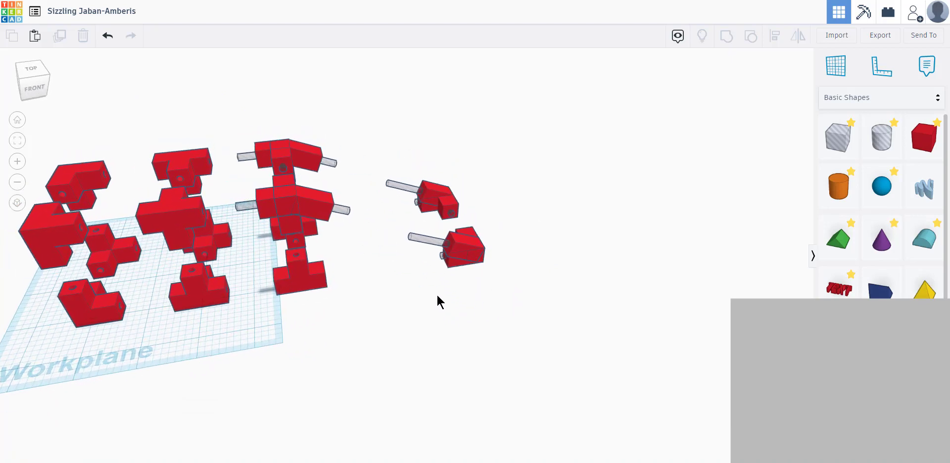
scroll(288, 244, "up", 3)
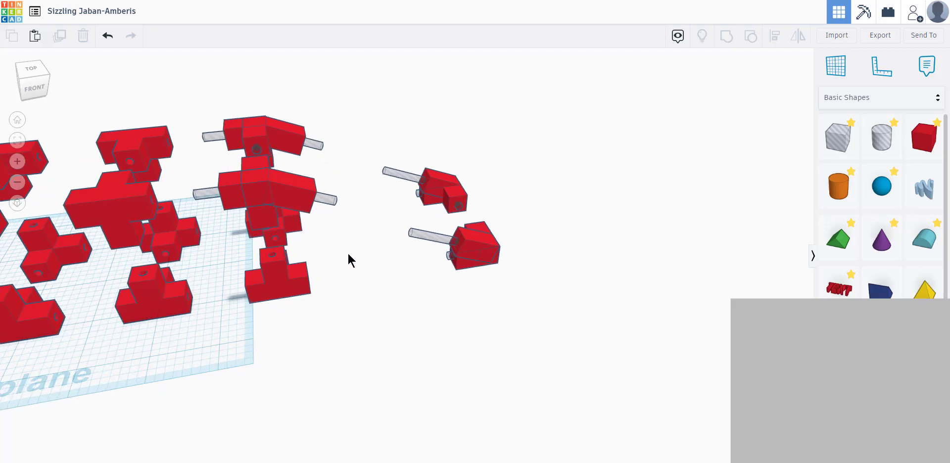
right_click_drag(371, 167, 253, 68)
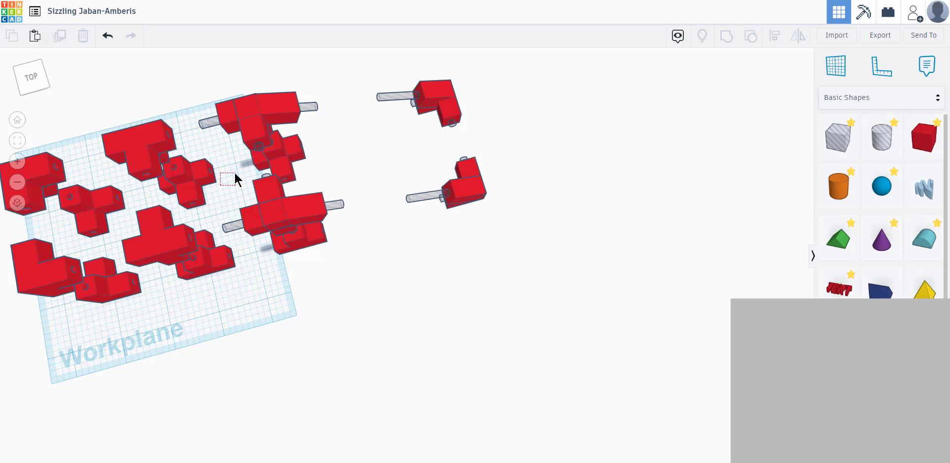
right_click_drag(416, 269, 370, 187)
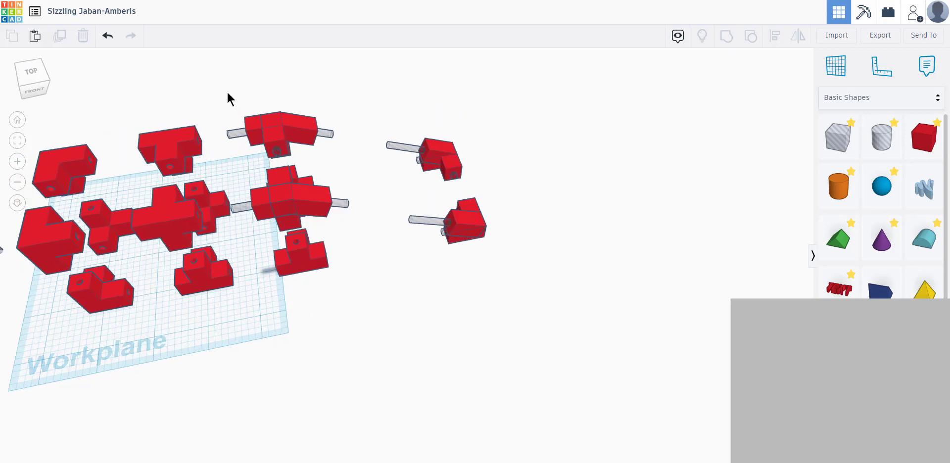
left_click_drag(340, 152, 340, 152)
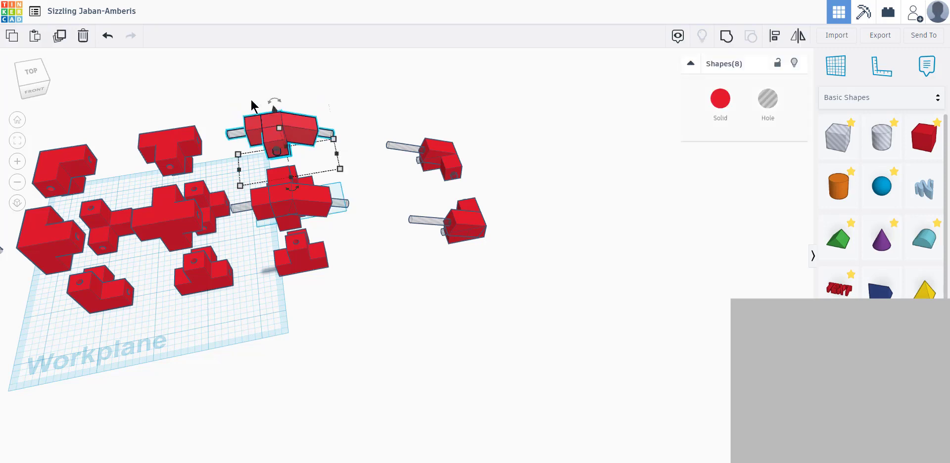
left_click(58, 36)
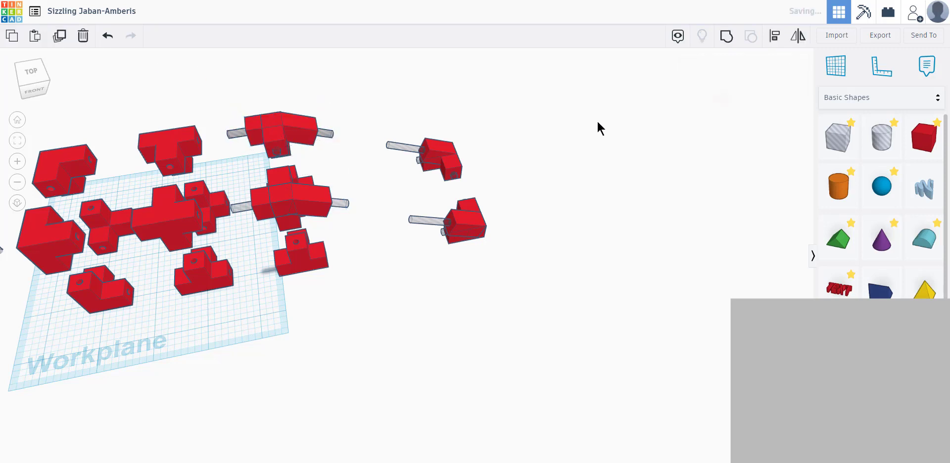
key("ctrl+Up")
key("ctrl+Up")
key("ctrl+Up")
key("ctrl+Up")
key("ctrl+Up")
key("ctrl+Up")
key("ctrl+Up")
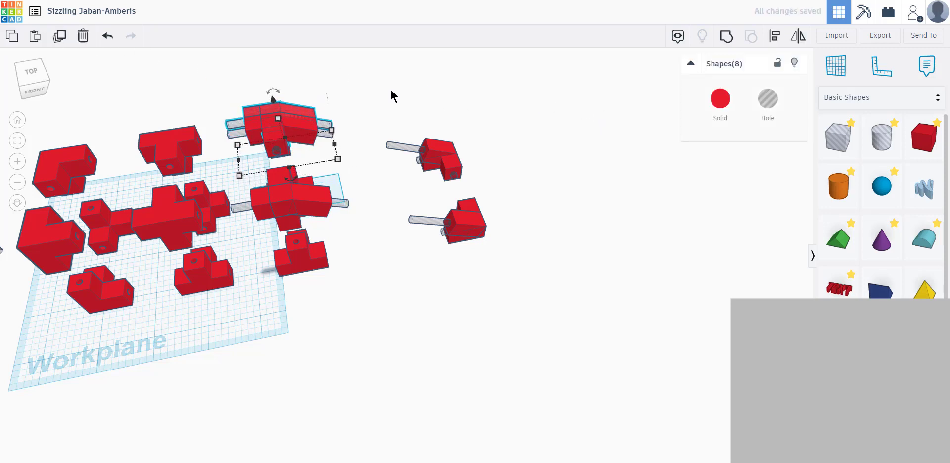
key("ctrl+Up")
key("ctrl+Up")
key("ctrl+Up")
key("ctrl+Up")
key("ctrl+Up")
key("ctrl+Up")
key("ctrl+Up")
key("ctrl+Up")
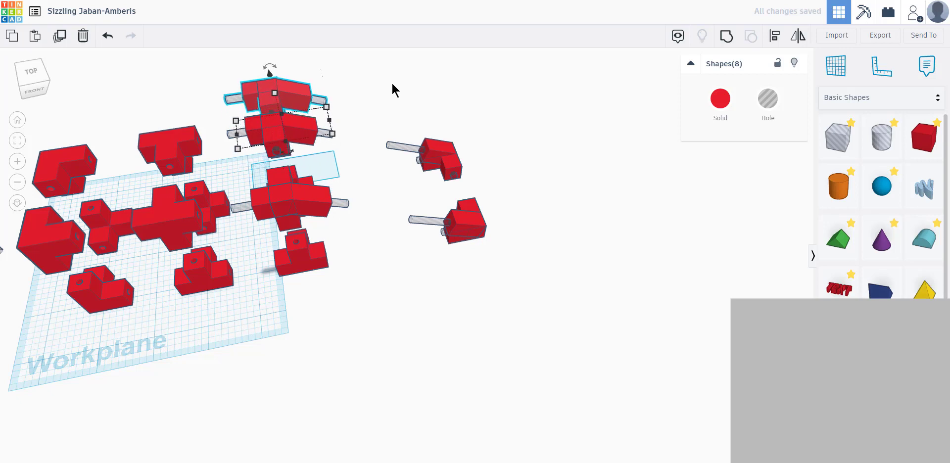
key("ctrl+Up")
key("ctrl+Up")
key("ctrl+Up")
key("ctrl+Up")
key("ctrl+Up")
key("ctrl+Up")
key("ctrl+Up")
key("ctrl+Up")
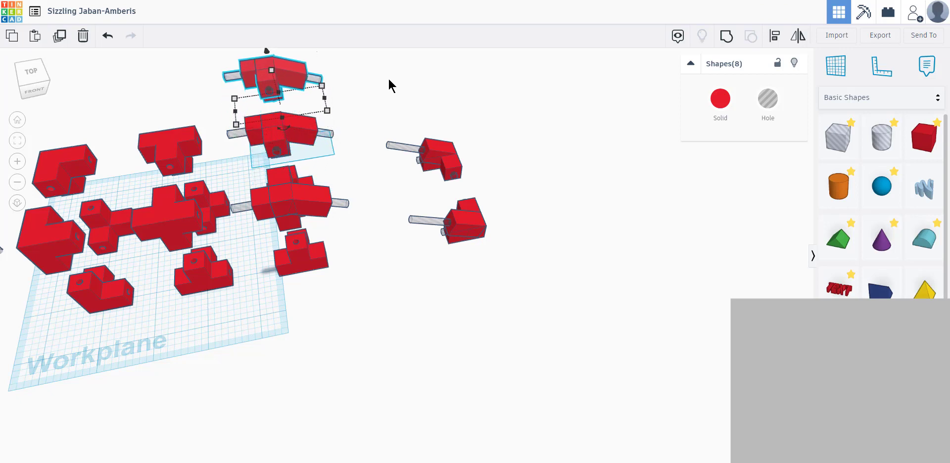
- Stretch the copied connector's side arm and its hole cylinder through the body to about 1.266 overall, forming a cross connector
scroll(342, 94, "up", 4)
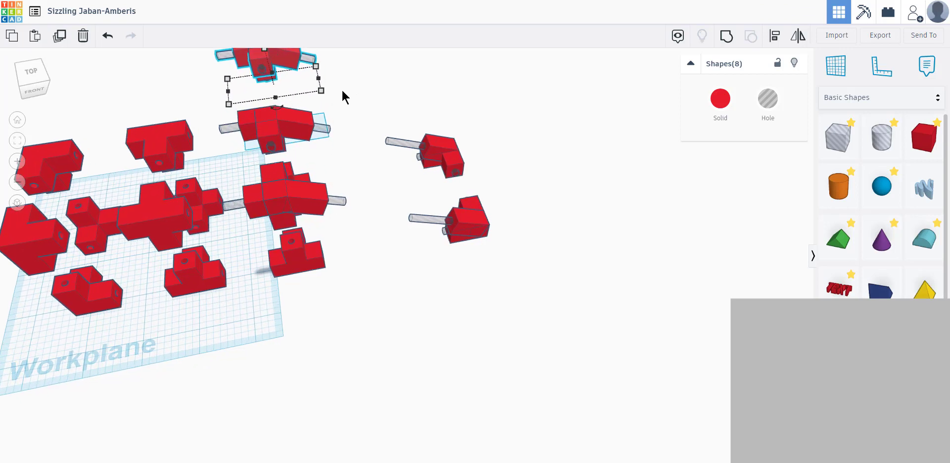
right_click_drag(404, 267, 442, 219)
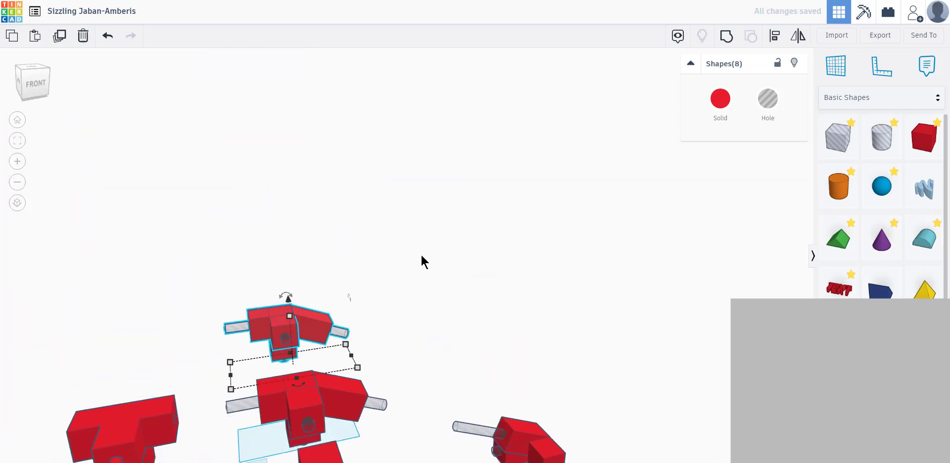
right_click_drag(470, 312, 563, 318)
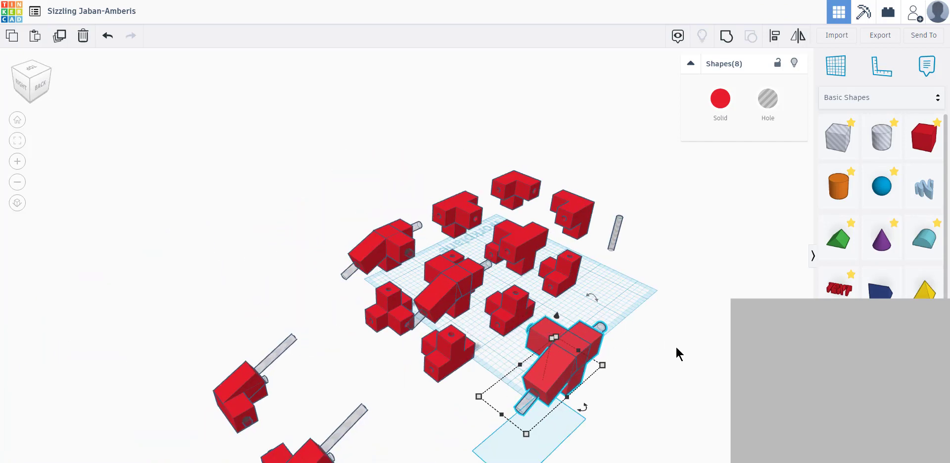
left_click(623, 391)
right_click_drag(668, 408, 542, 308)
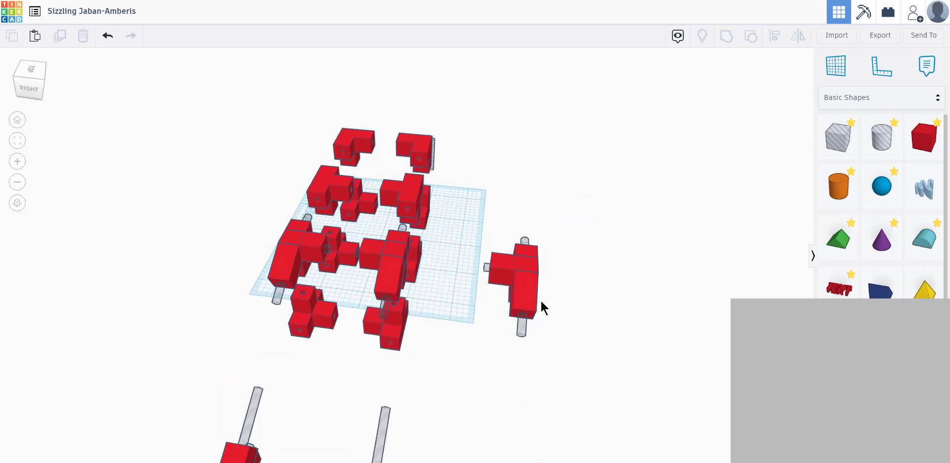
left_click(487, 270)
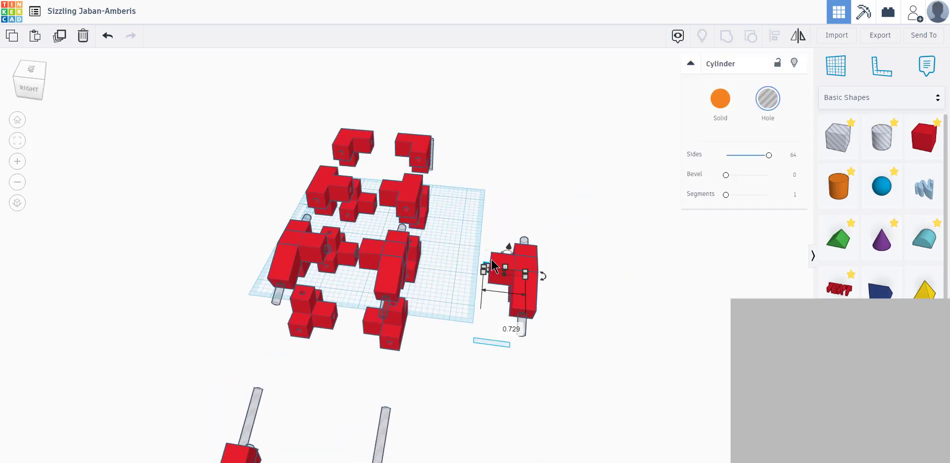
left_click(499, 270, "shift")
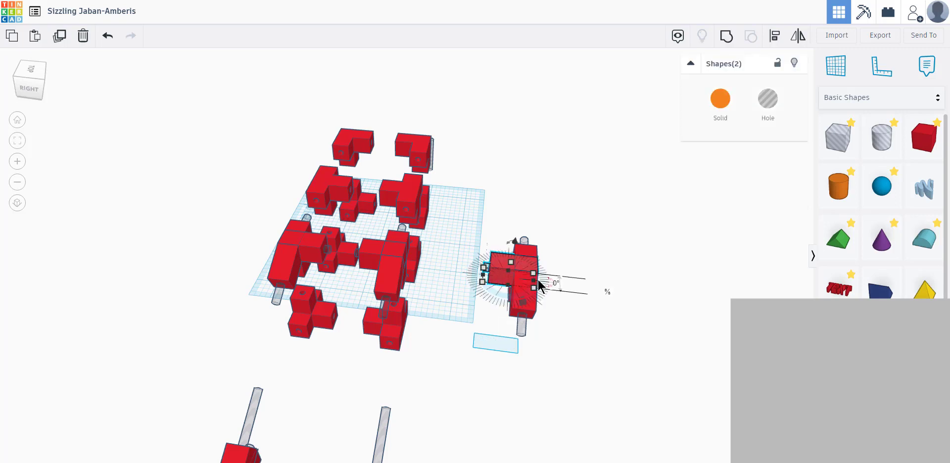
left_click_drag(535, 281, 556, 287)
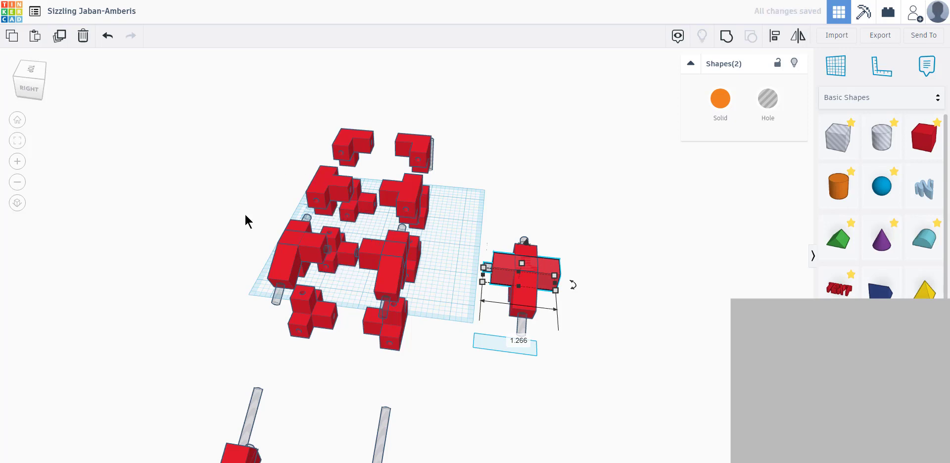
- Lengthen the side arm's hole cylinder to about 1.547 so it runs through both ends of the cross arm
right_click_drag(462, 422, 460, 403)
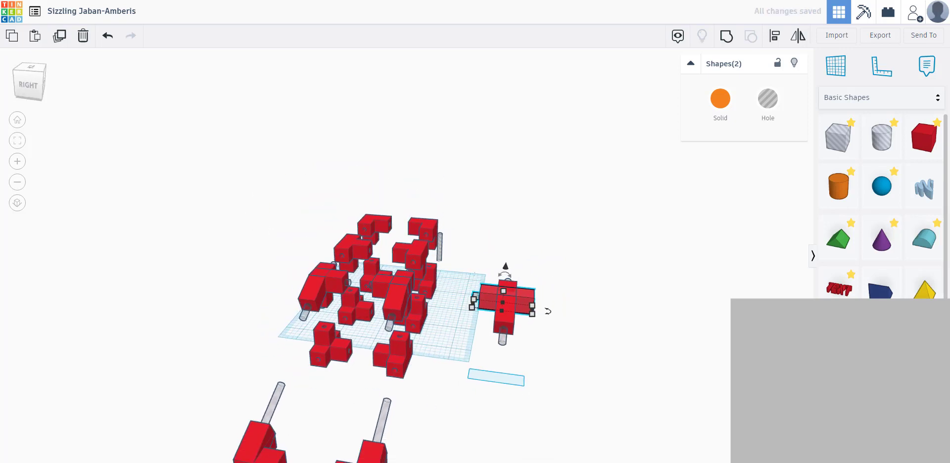
left_click(451, 339)
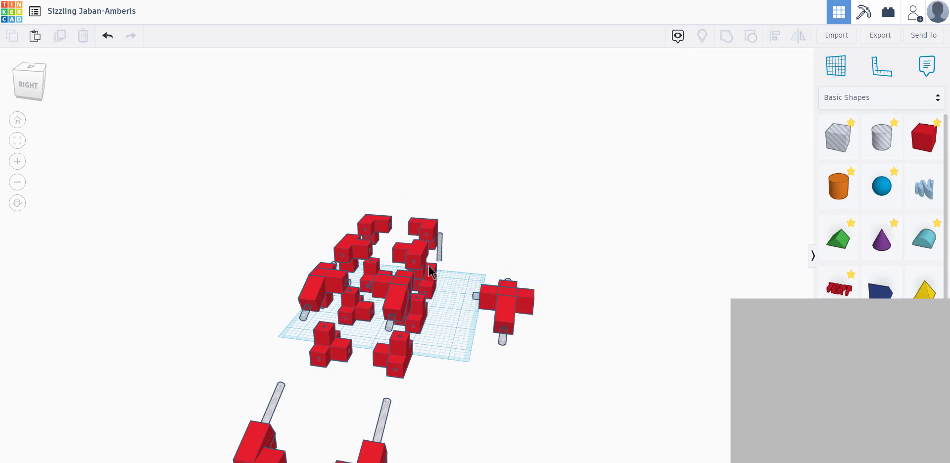
left_click(477, 299)
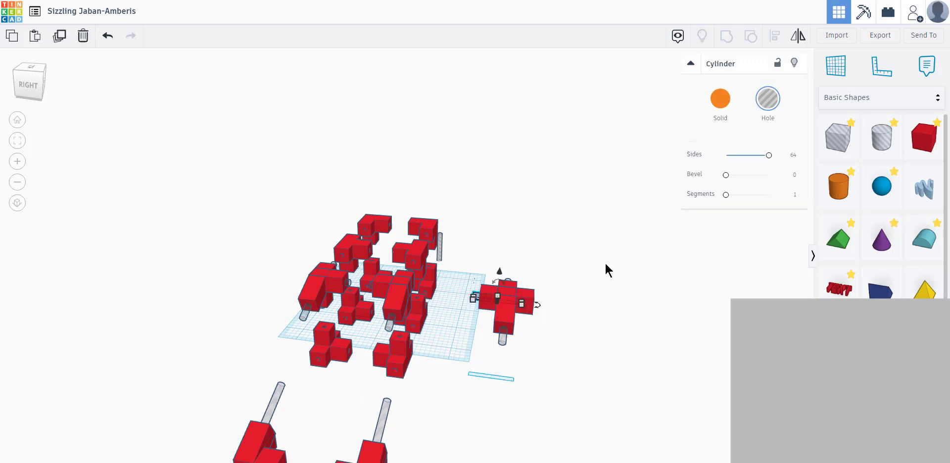
right_click_drag(609, 271, 604, 287)
scroll(643, 272, "up", 5)
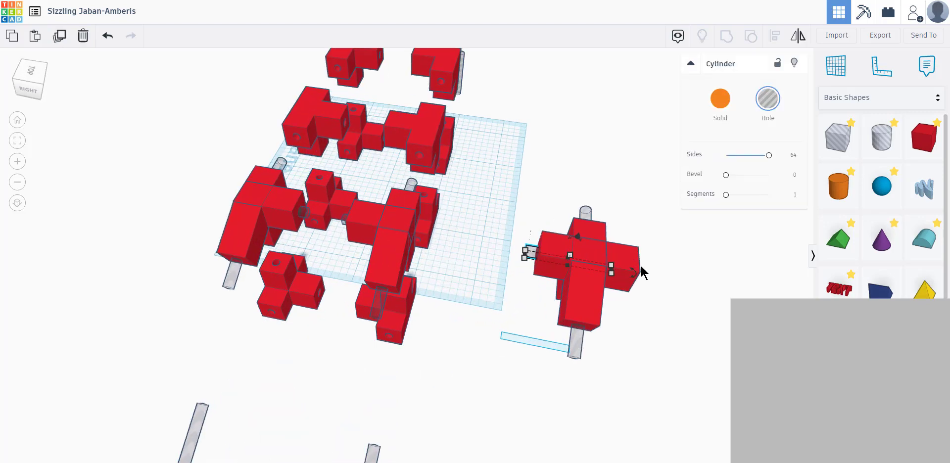
mouse_move(611, 267)
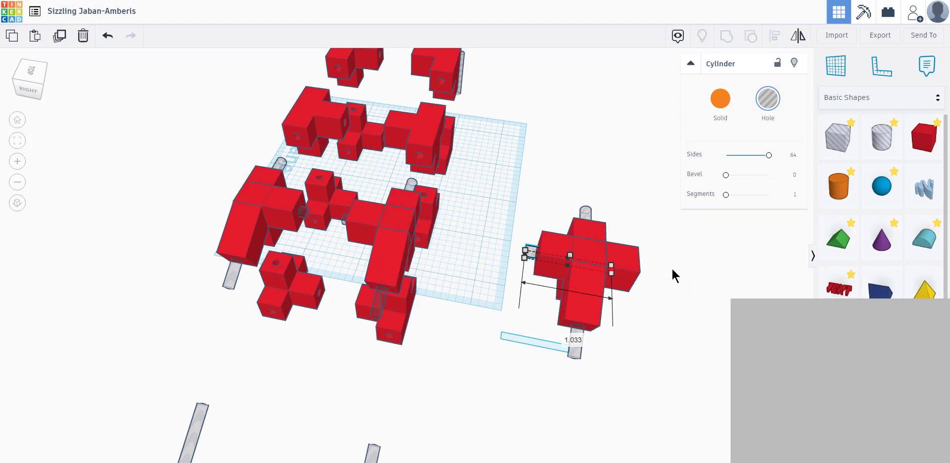
left_click_drag(676, 275, 656, 275)
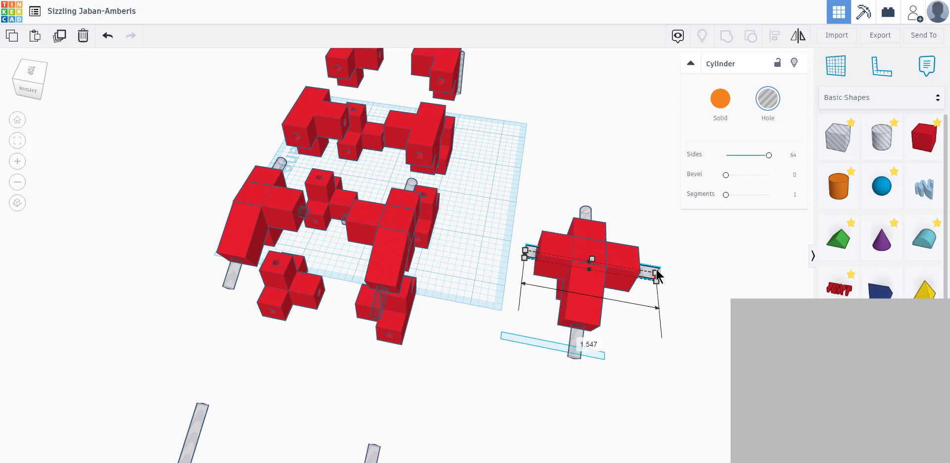
left_click(463, 386)
- Move the four grouped corner connectors about 11.02 sideways and 5.45 backward, clear of the other connectors
right_click_drag(463, 386, 361, 292)
scroll(361, 293, "down", 10)
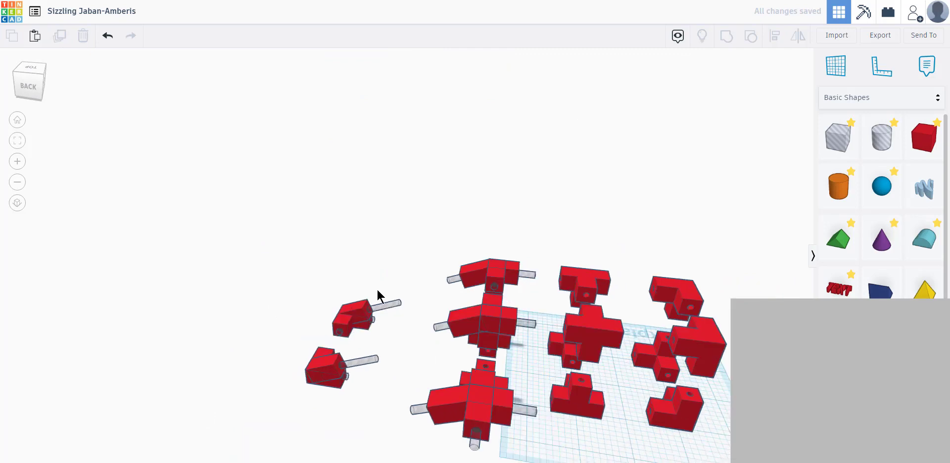
scroll(513, 314, "up", 5)
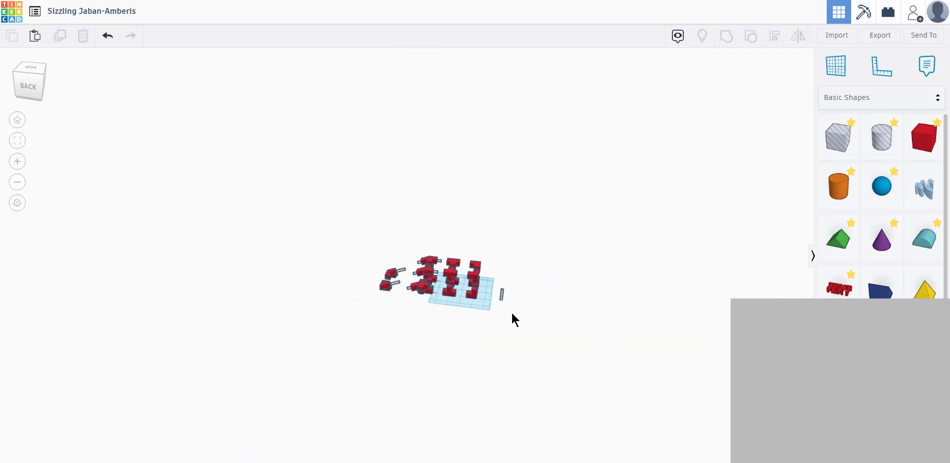
scroll(533, 319, "up", 2)
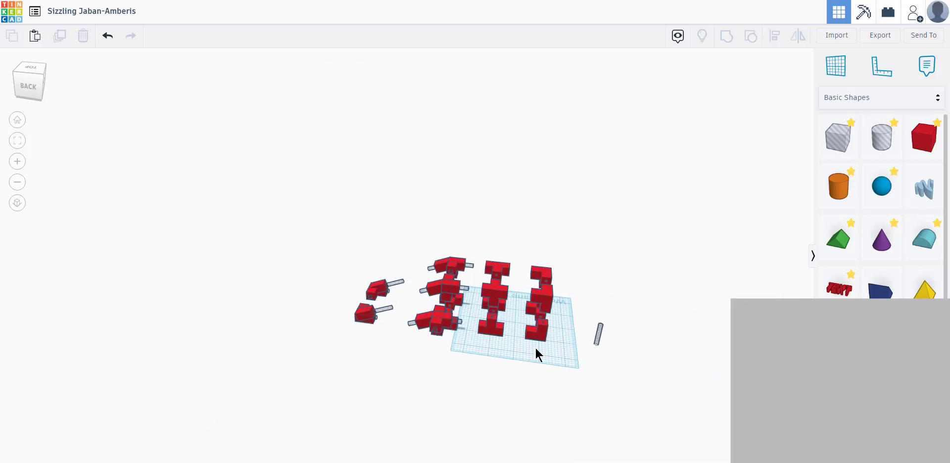
scroll(535, 385, "up", 2)
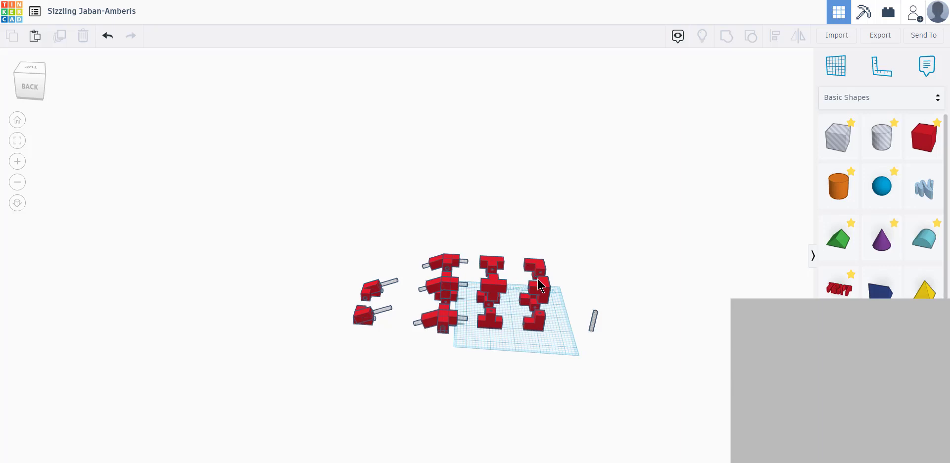
left_click_drag(518, 237, 223, 365)
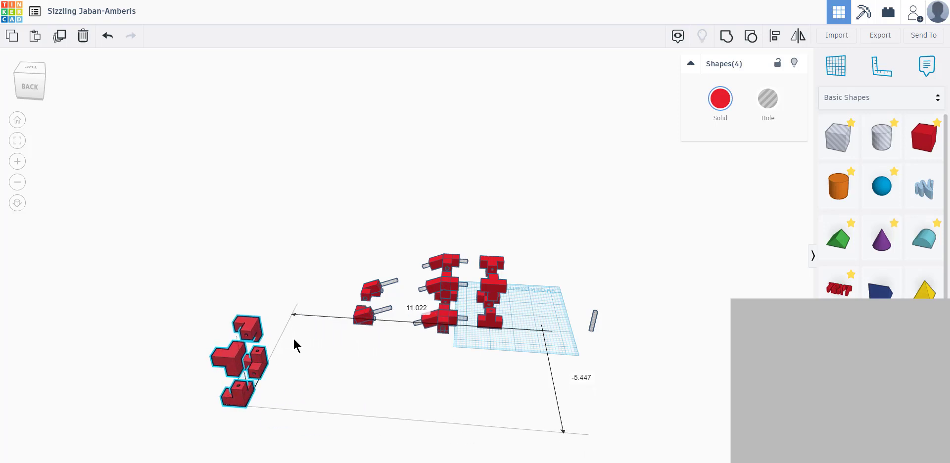
left_click(407, 245)
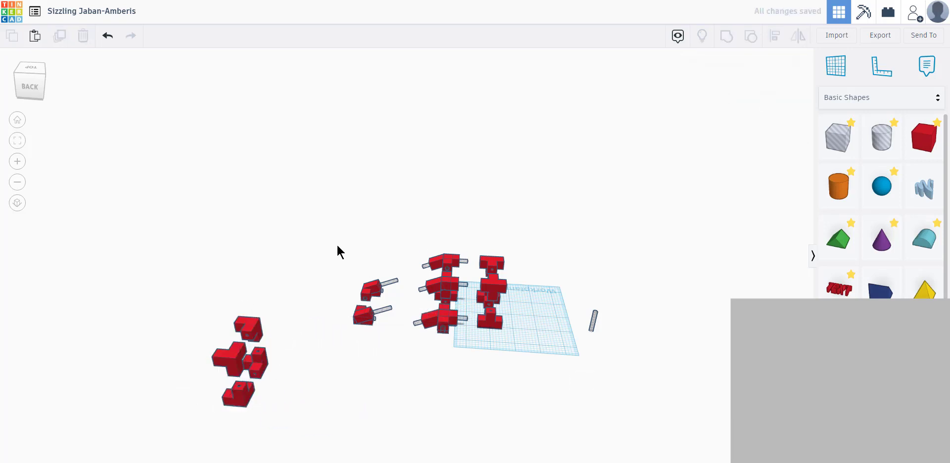
- Duplicate the remaining 42 connector shapes, mirror the copies left to right, and place them on the opposite side of the originals
left_click_drag(551, 340, 550, 339)
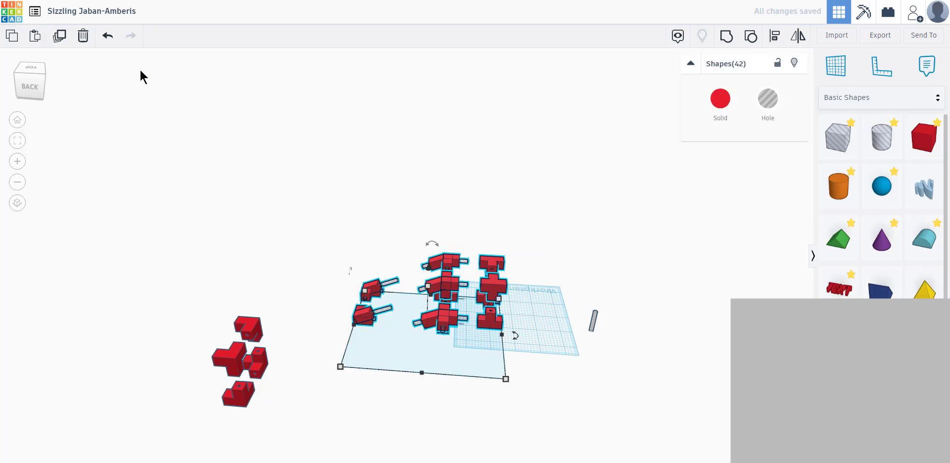
left_click(60, 36)
left_click(796, 36)
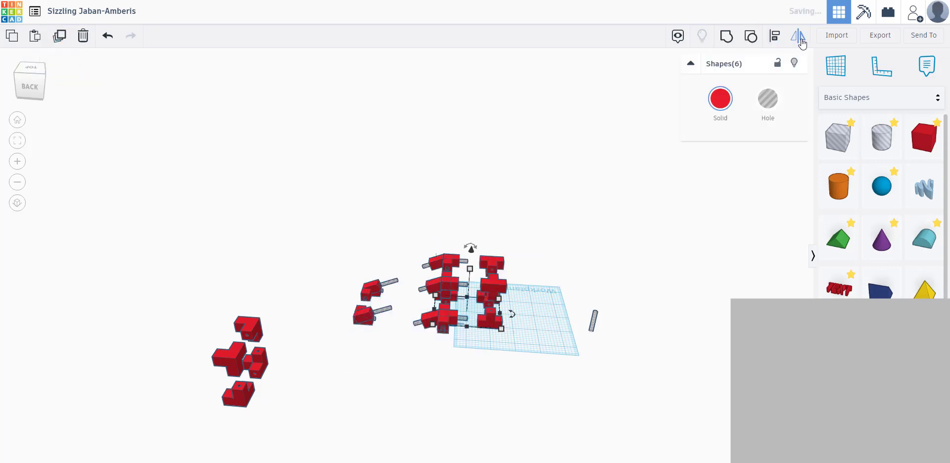
left_click(424, 288)
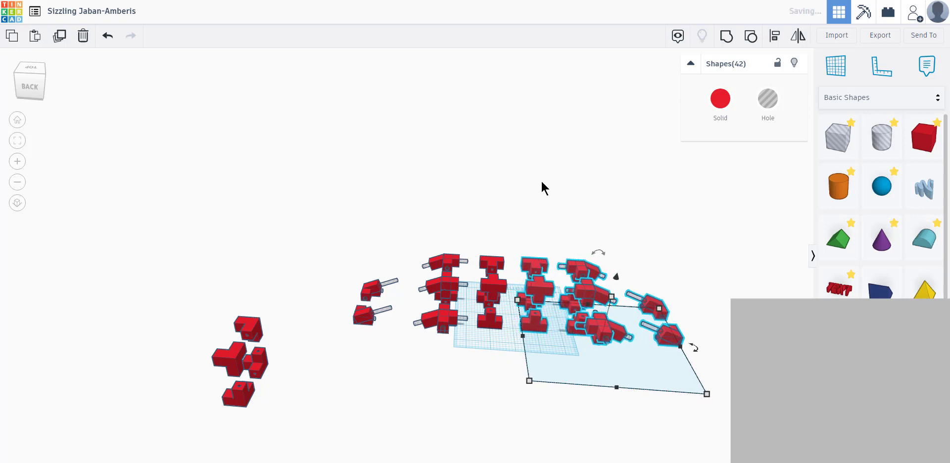
left_click(587, 402)
- Move the original eight-shape angled cross connector about 4.06 sideways and 3.77 backward, next to the separated corner connectors
right_click_drag(602, 384, 618, 412)
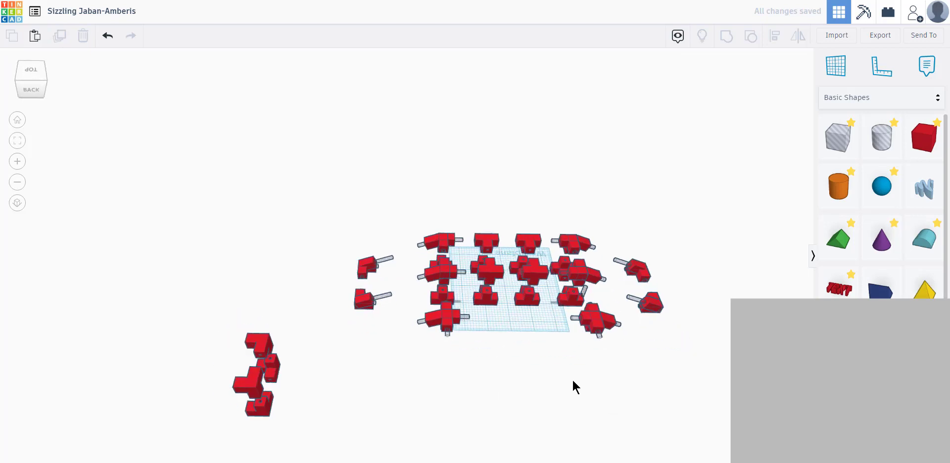
left_click_drag(488, 349, 488, 350)
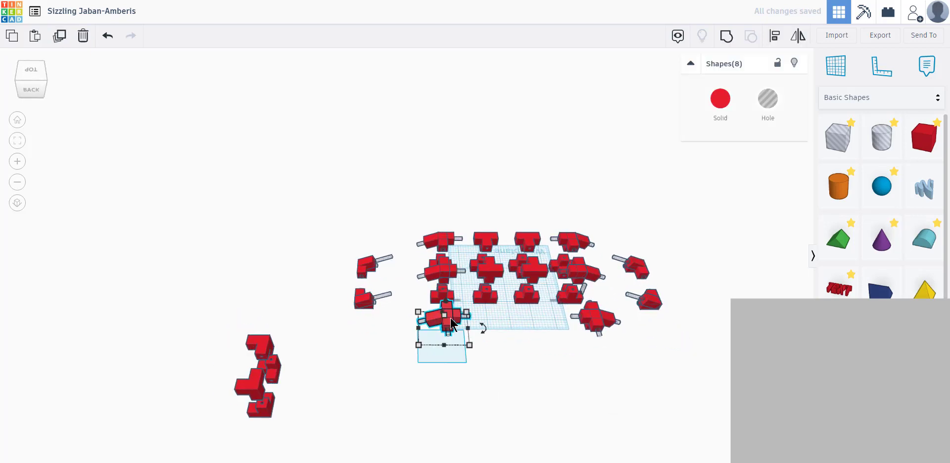
left_click_drag(446, 324, 332, 418)
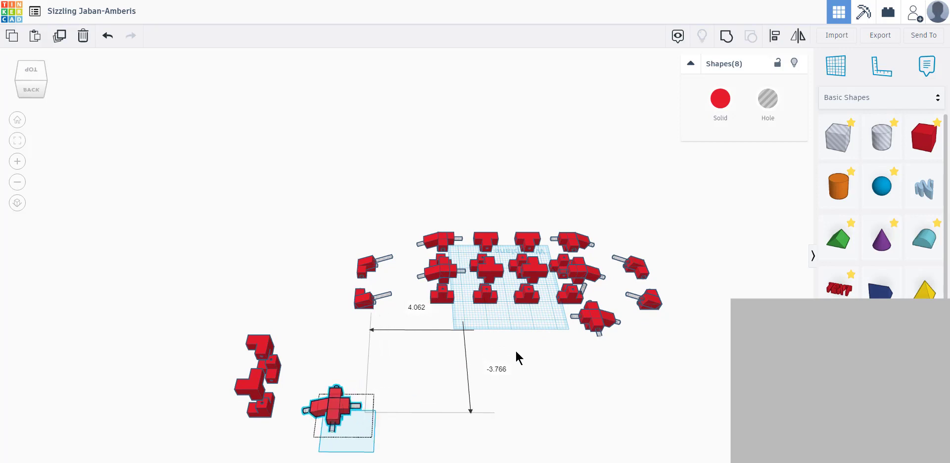
- Move the mirrored angled cross connector about 16.56 sideways and 3.69 backward, to the far side of the separated corner connectors
left_click_drag(641, 343, 144, 412)
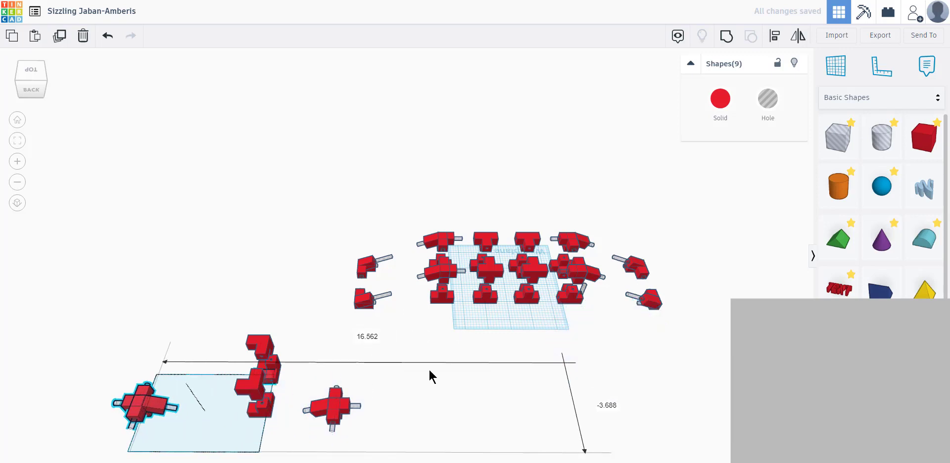
left_click(615, 351)
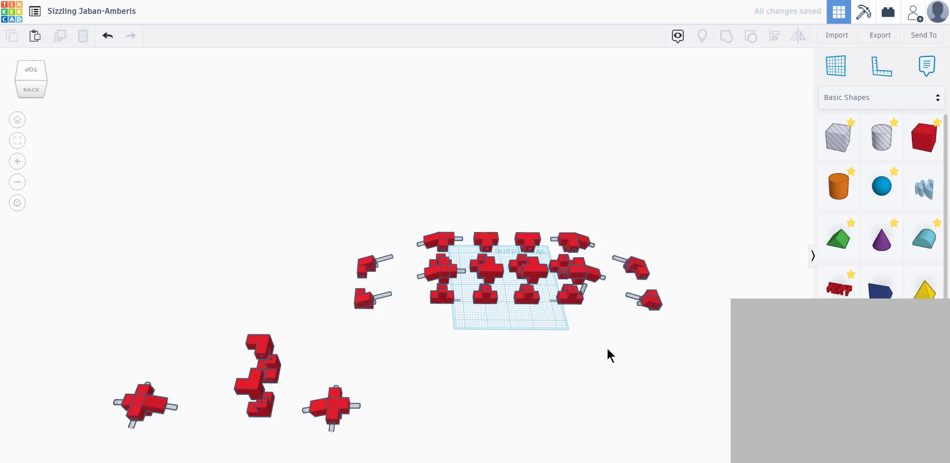
- Move the stray hole cylinder about 8.47 sideways, away from the end T connector and past the opposite end of the rows
right_click_drag(607, 347, 634, 347)
scroll(635, 346, "up", 3)
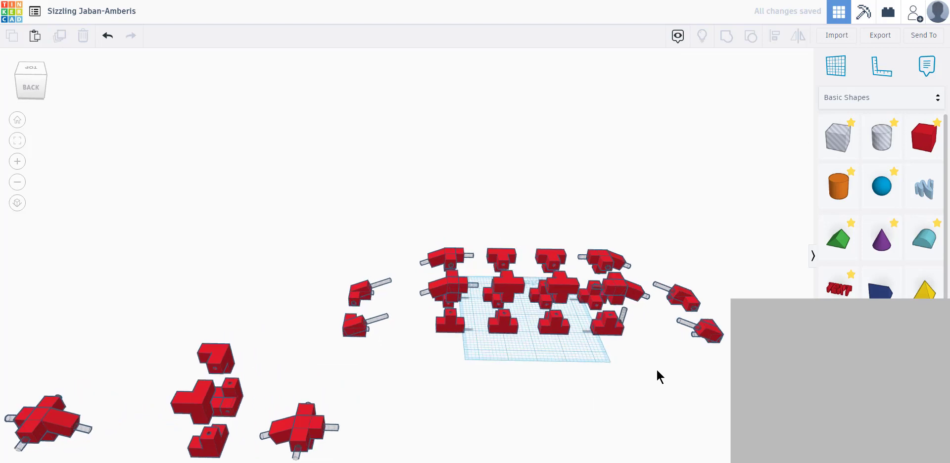
scroll(416, 388, "up", 5)
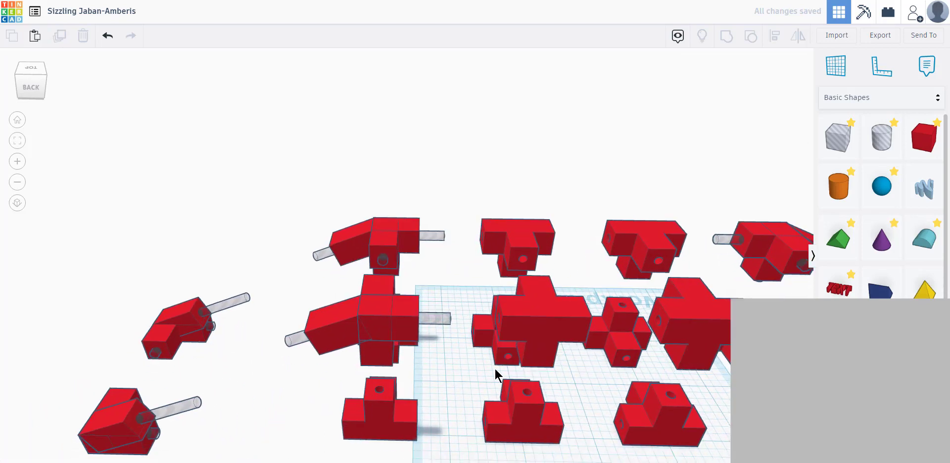
scroll(576, 380, "down", 2)
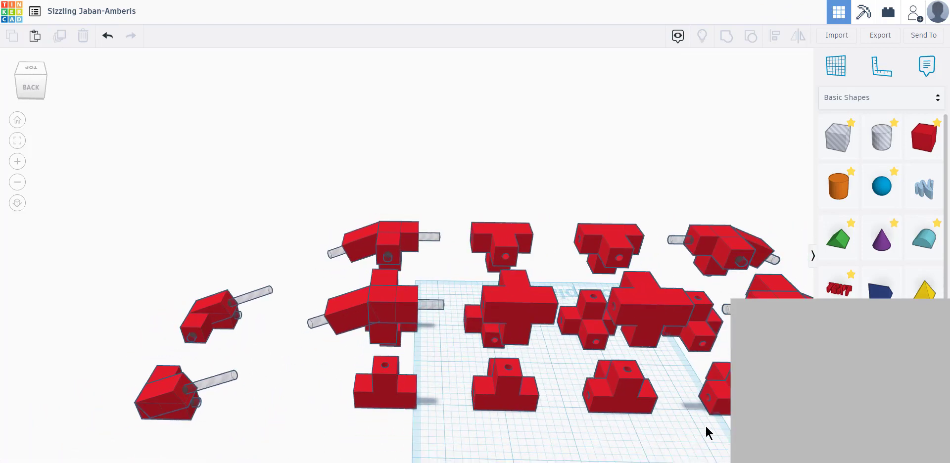
scroll(558, 392, "down", 3)
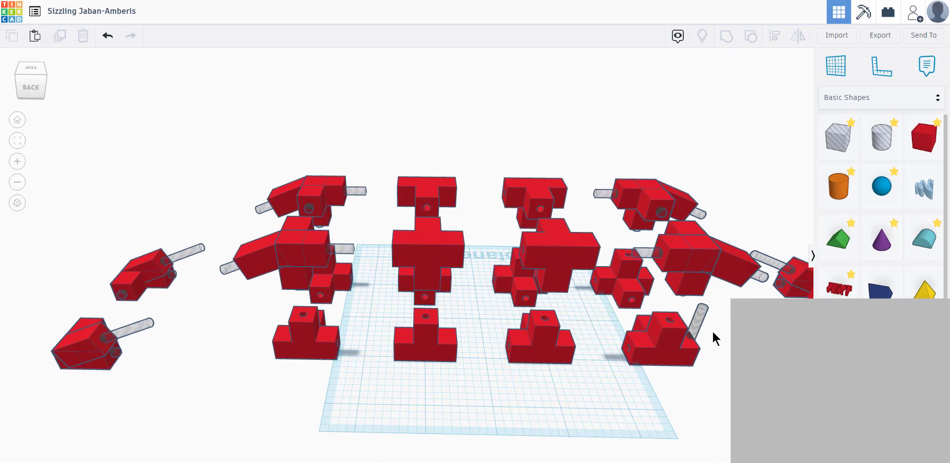
left_click_drag(697, 324, 85, 424)
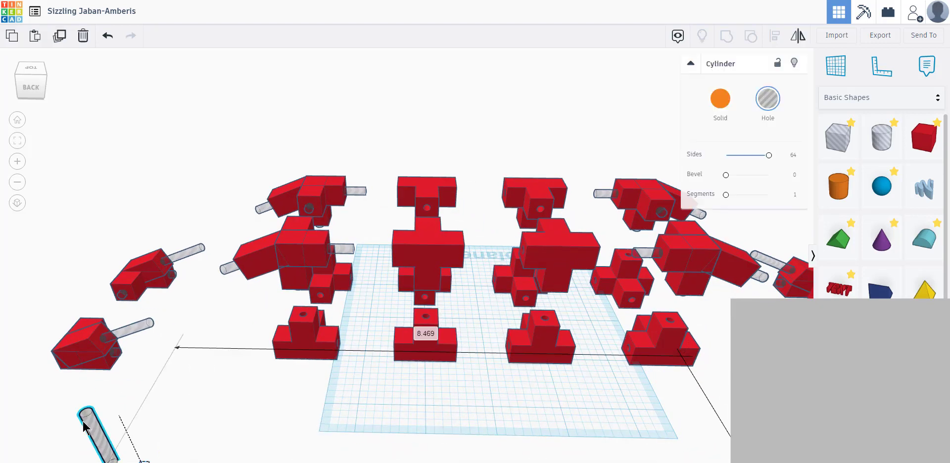
left_click(421, 400)
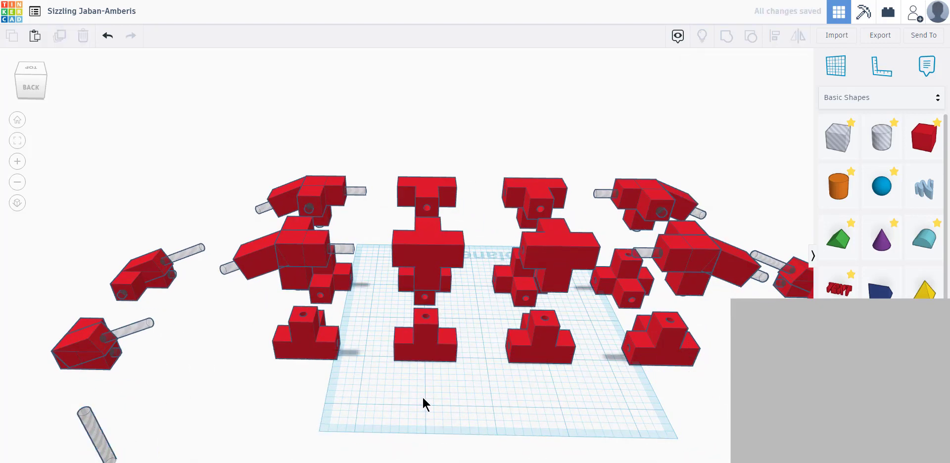
- Duplicate the second T connector in the lowest row and place the copy at the near edge of the workplane
scroll(443, 397, "down", 3)
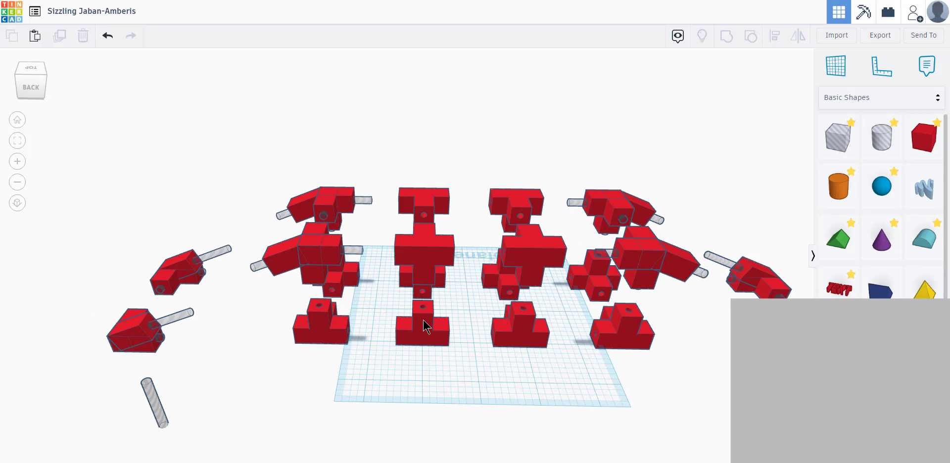
left_click(426, 336)
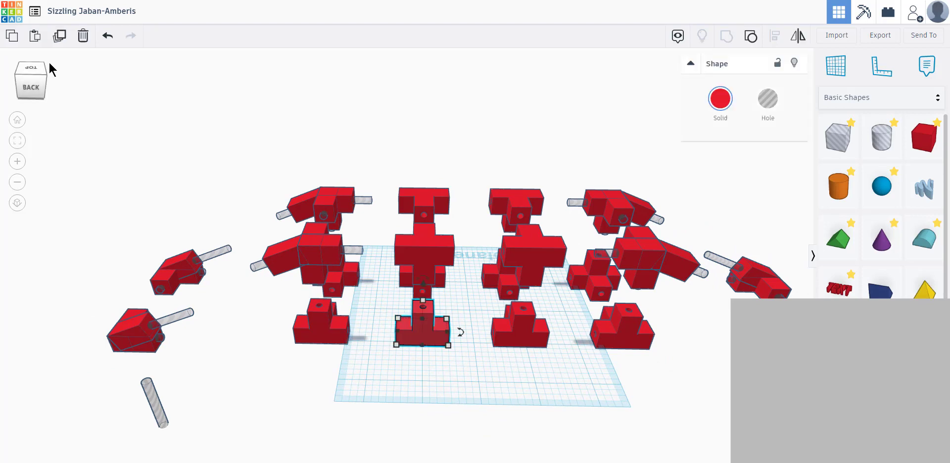
left_click(417, 341)
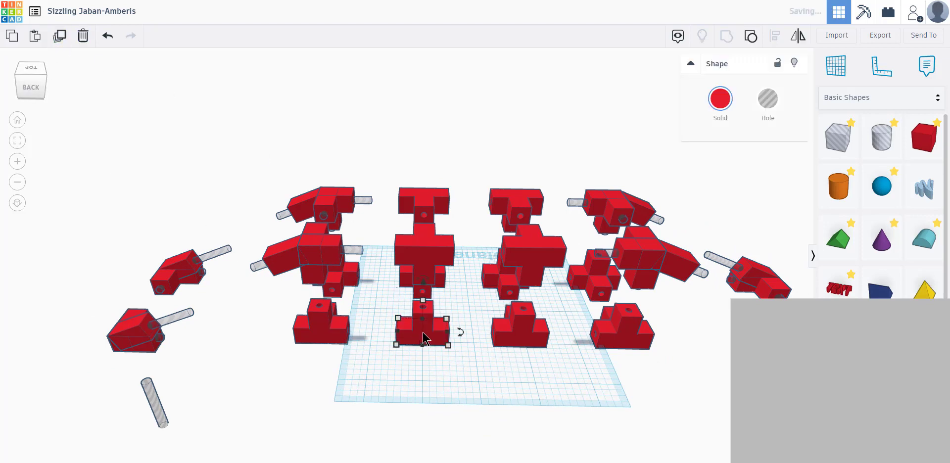
left_click_drag(424, 339, 422, 423)
left_click(315, 261)
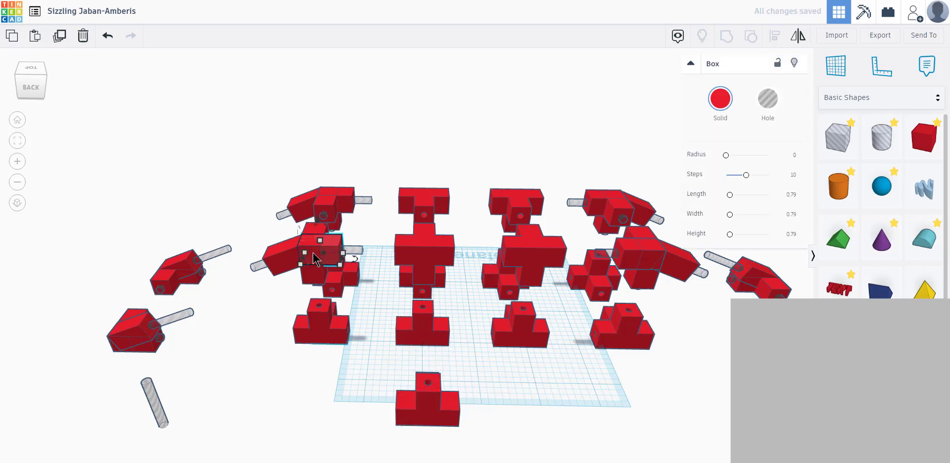
- Group the upper row's eight-shape angled T connector, duplicate it, and move the copy about 3.25 sideways and 4.42 backward
left_click(259, 177)
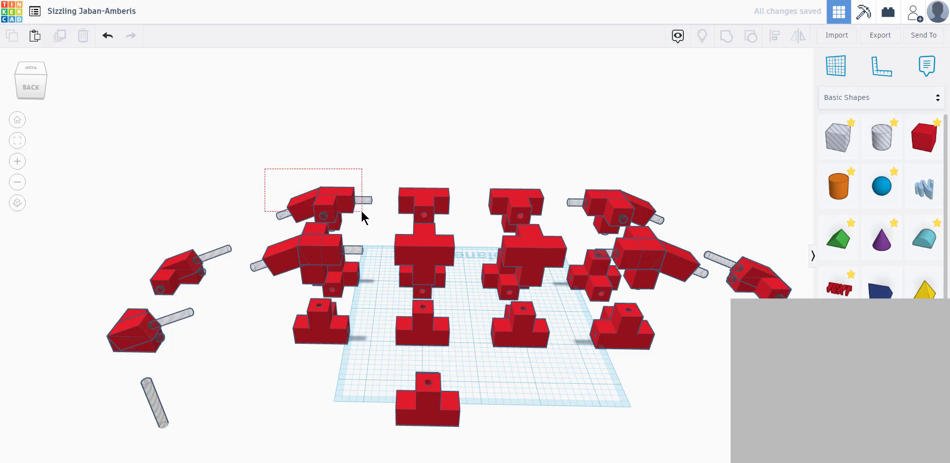
left_click_drag(361, 211, 370, 213)
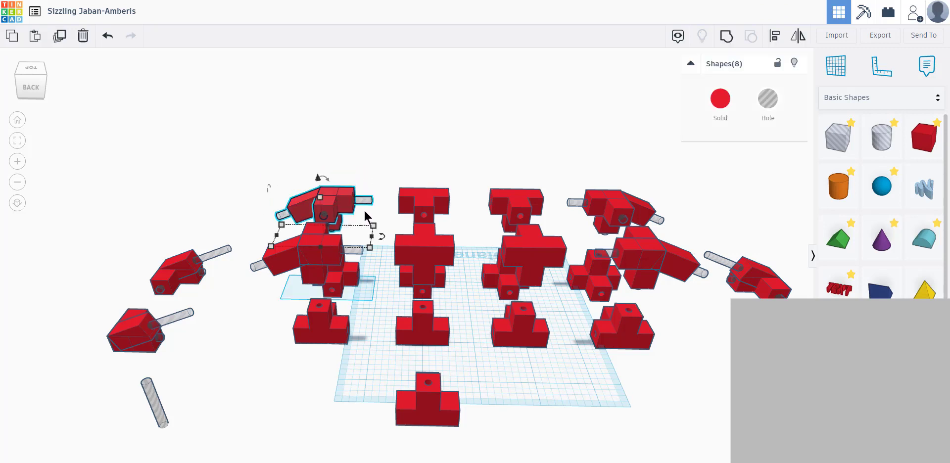
left_click(280, 170)
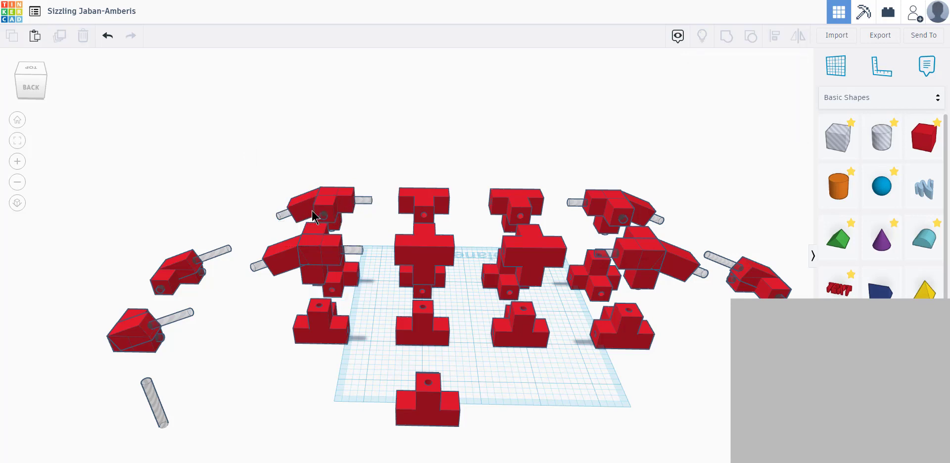
left_click_drag(294, 166, 392, 214)
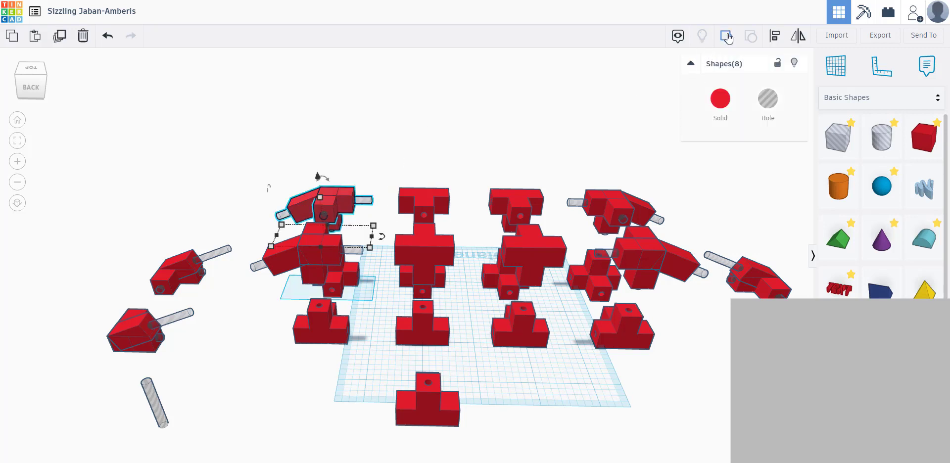
key("ctrl+z")
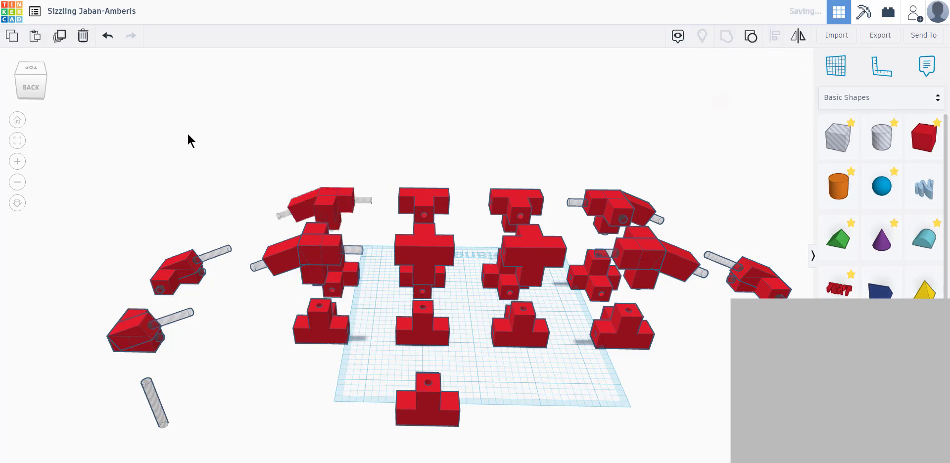
key("ctrl+z")
left_click(58, 37)
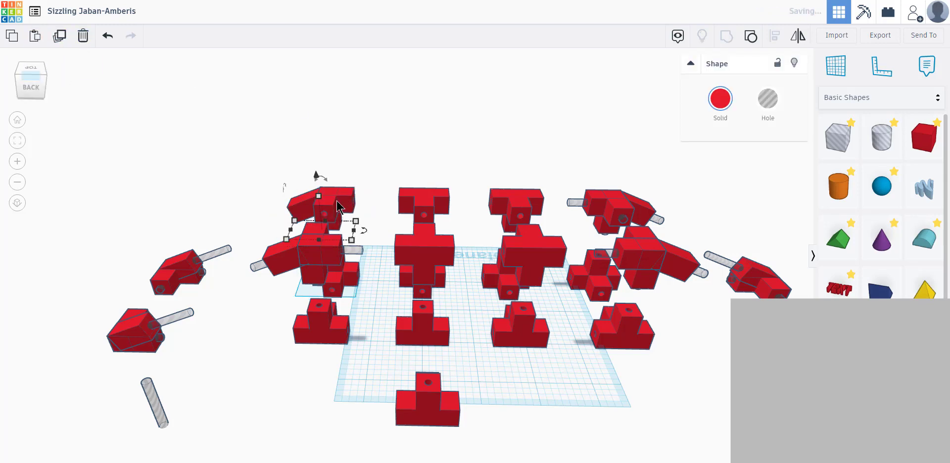
left_click_drag(342, 218, 558, 395)
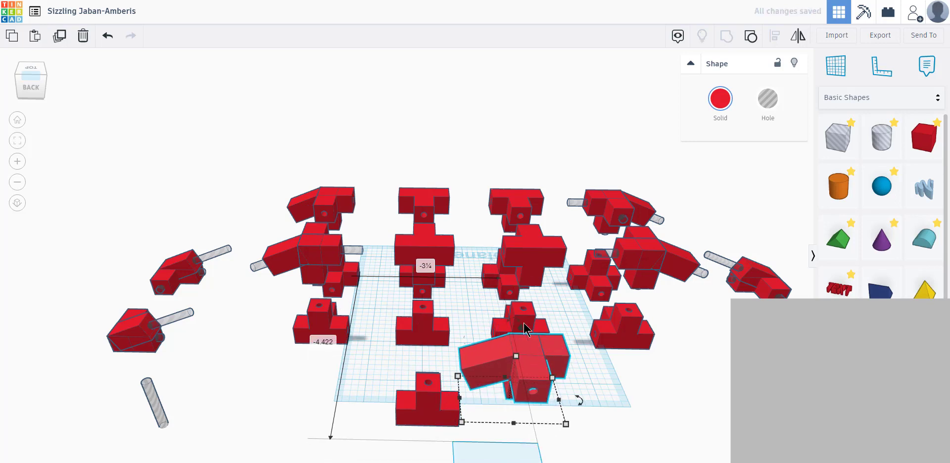
- Turn the copied angled T connector upside down beside the plain T copy and set its height above the workplane to 0
mouse_move(514, 327)
left_click_drag(523, 327, 515, 390)
scroll(644, 415, "down", 3)
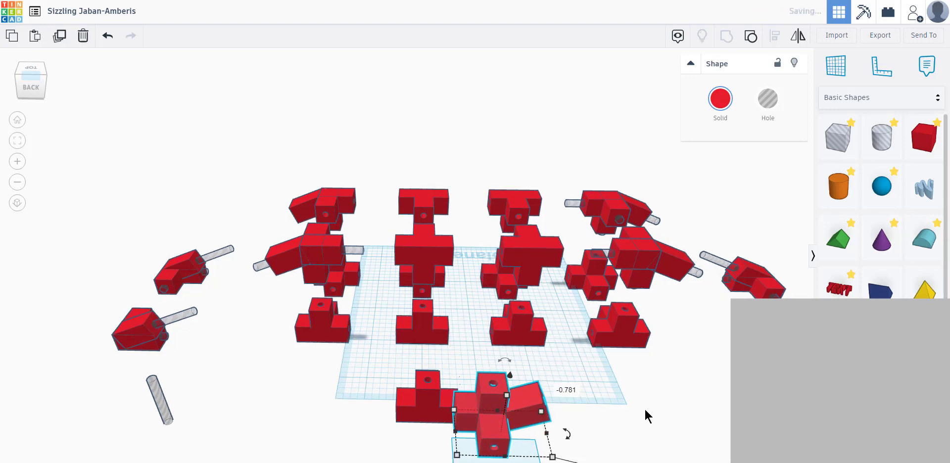
left_click(582, 444)
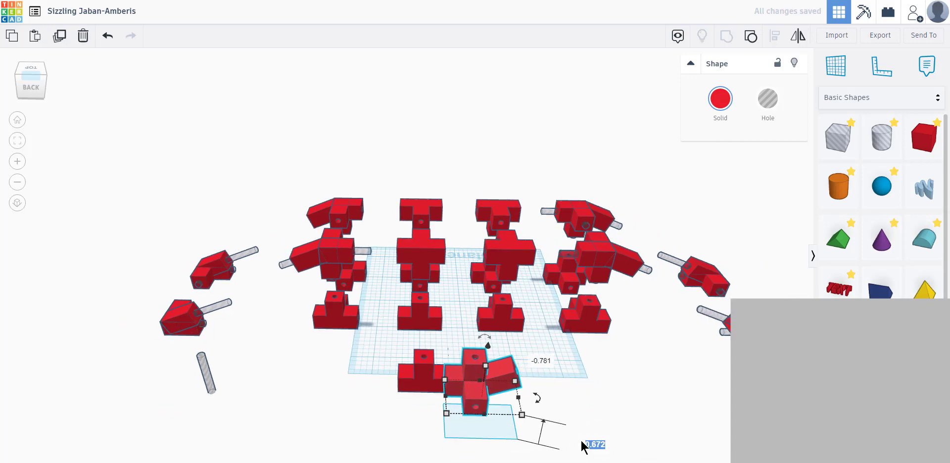
type("0")
key("Return")
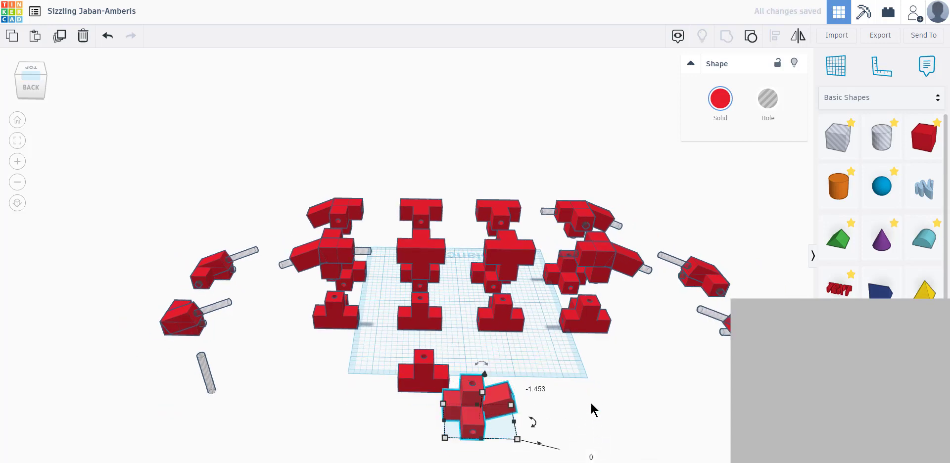
key("Escape")
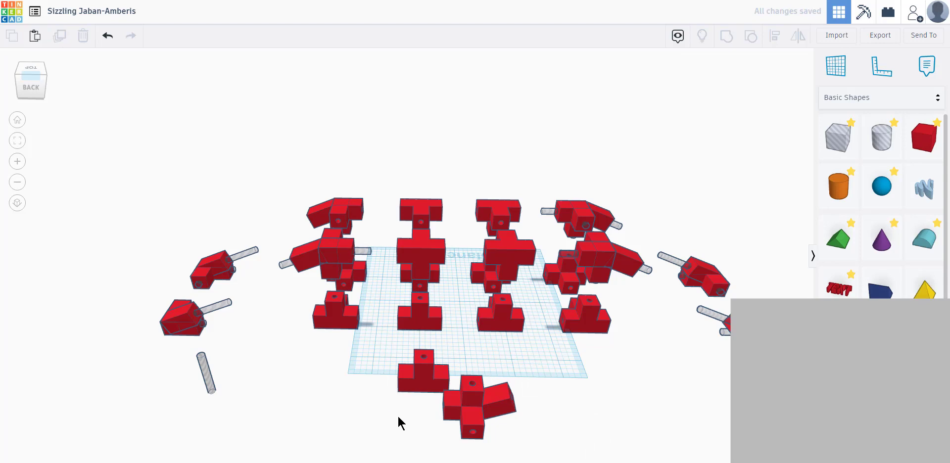
- Duplicate the upside-down angled T connector, place the copy beside it, and mirror the copy front to back
left_click_drag(447, 410, 457, 430)
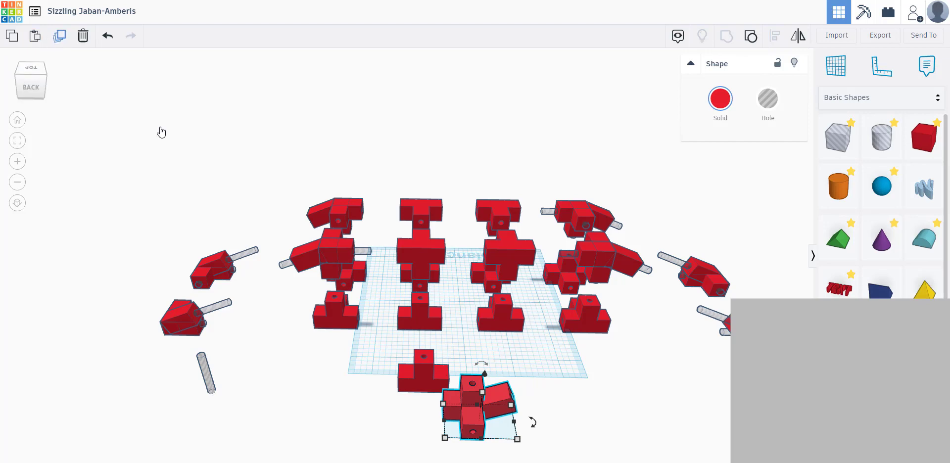
left_click_drag(481, 424, 572, 424)
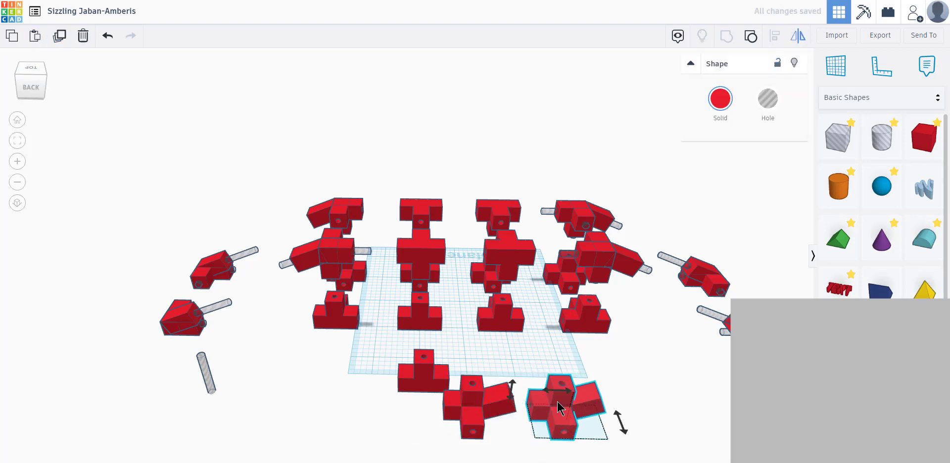
left_click_drag(625, 435, 630, 429)
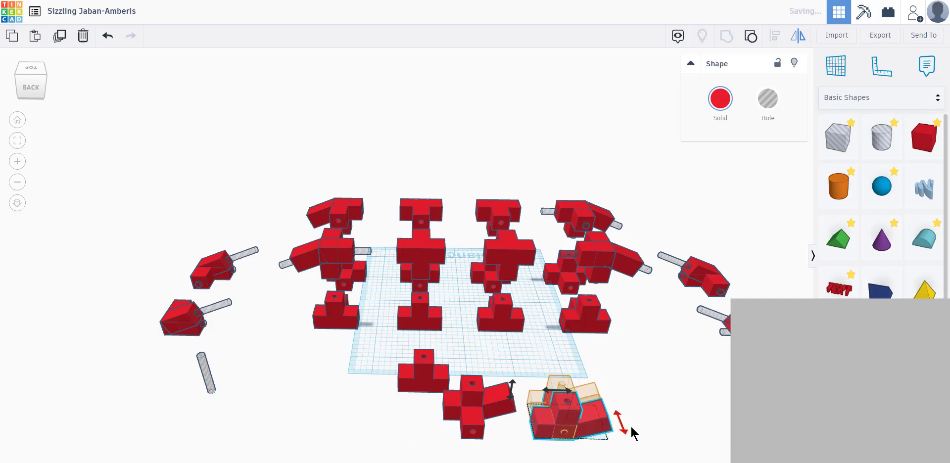
left_click(644, 406)
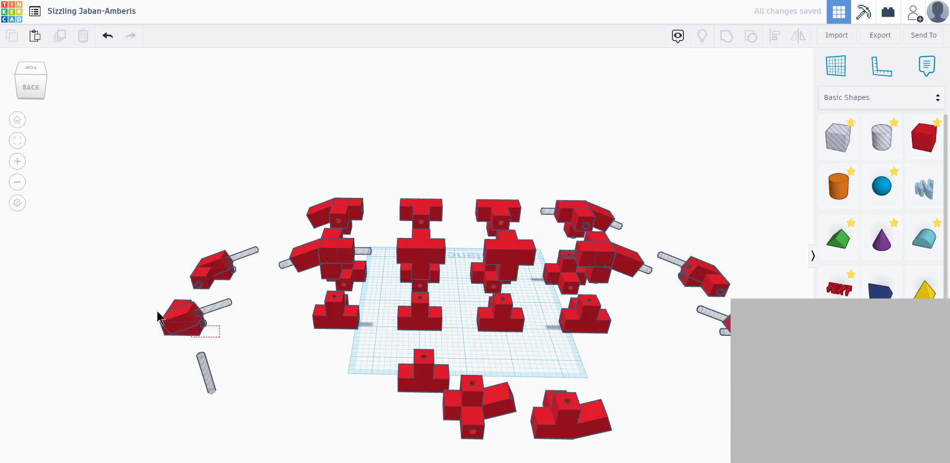
- Group the six shapes of the lower angled corner connector, duplicate it, and place the copy about 2.95 backward beside the T copies
left_click_drag(158, 317, 138, 316)
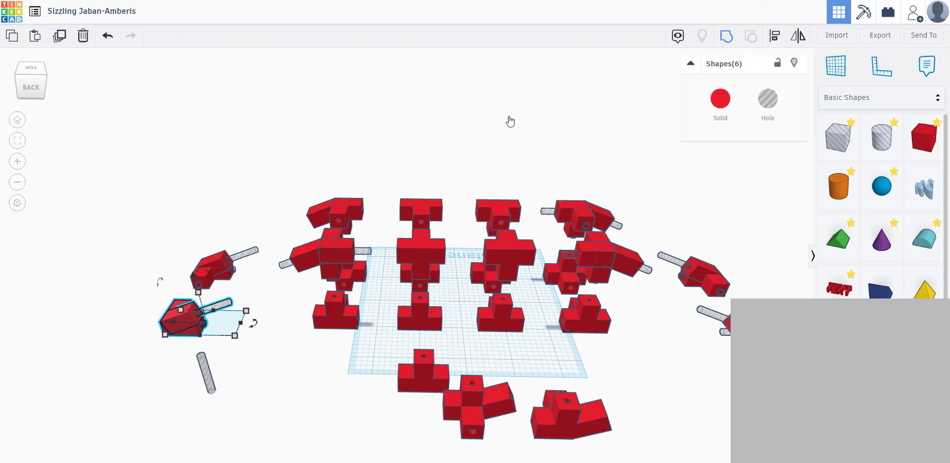
left_click(94, 205)
left_click_drag(70, 202, 174, 356)
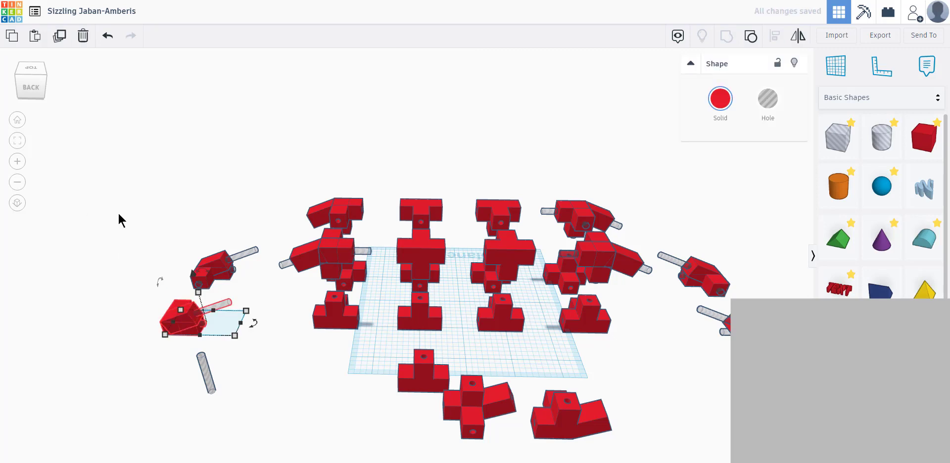
left_click(58, 37)
left_click(59, 38)
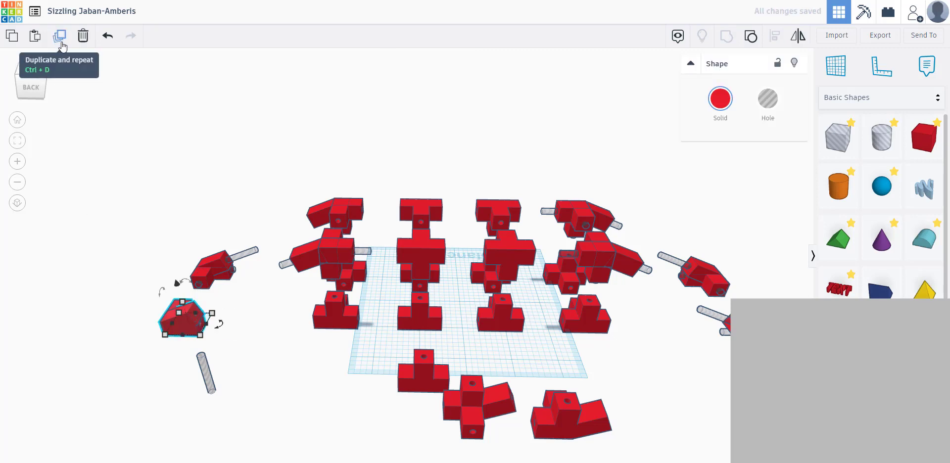
left_click(60, 41)
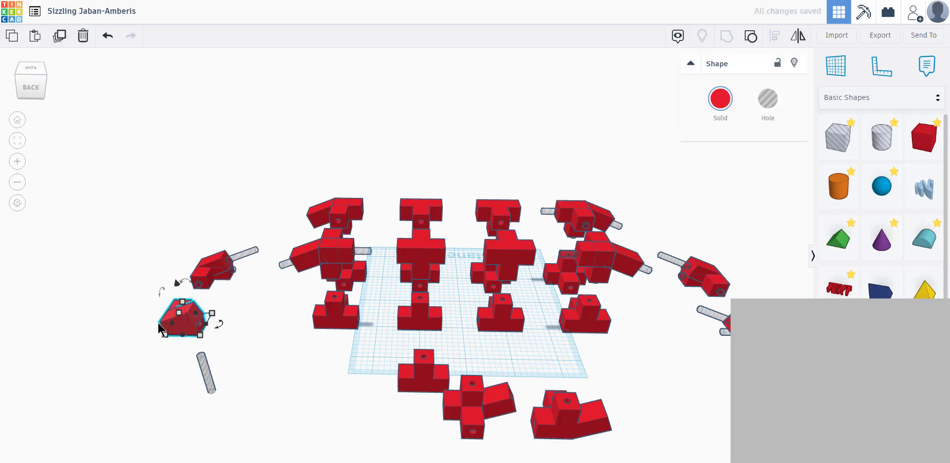
left_click_drag(179, 324, 339, 430)
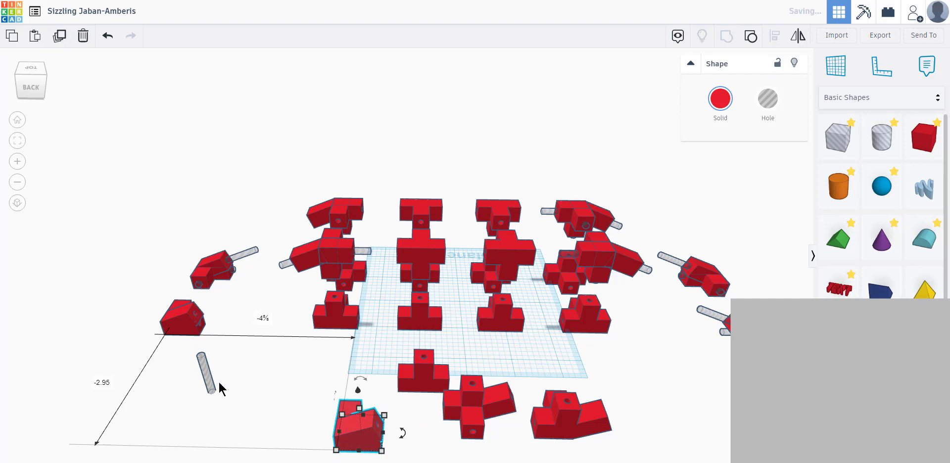
left_click(268, 364)
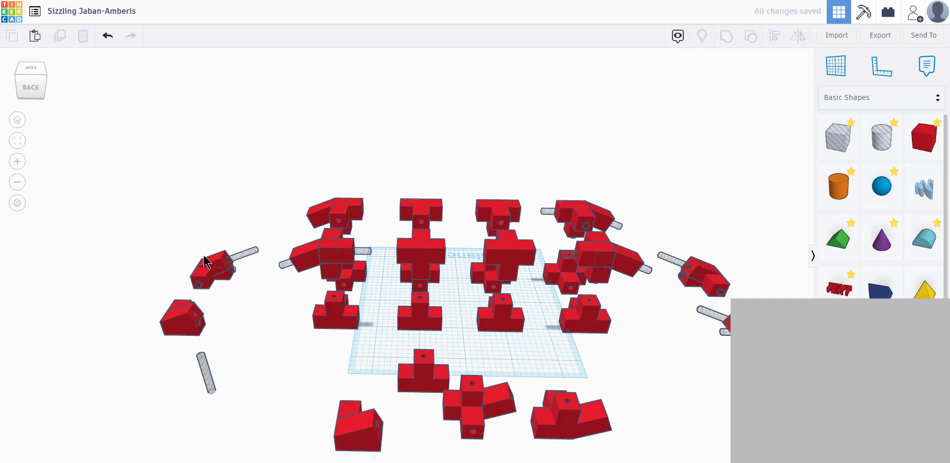
- Duplicate the separate angled corner connector, place the copy beside it, and mirror the copy front to back
left_click_drag(250, 292, 238, 285)
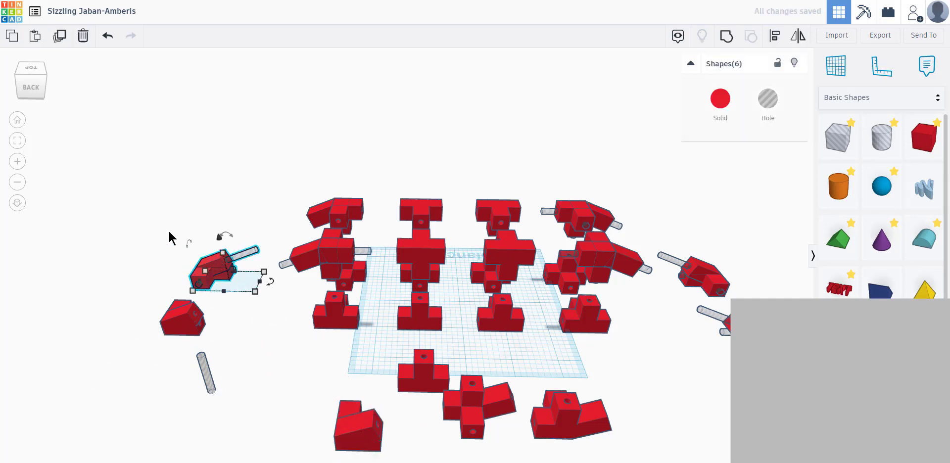
left_click_drag(304, 394, 400, 453)
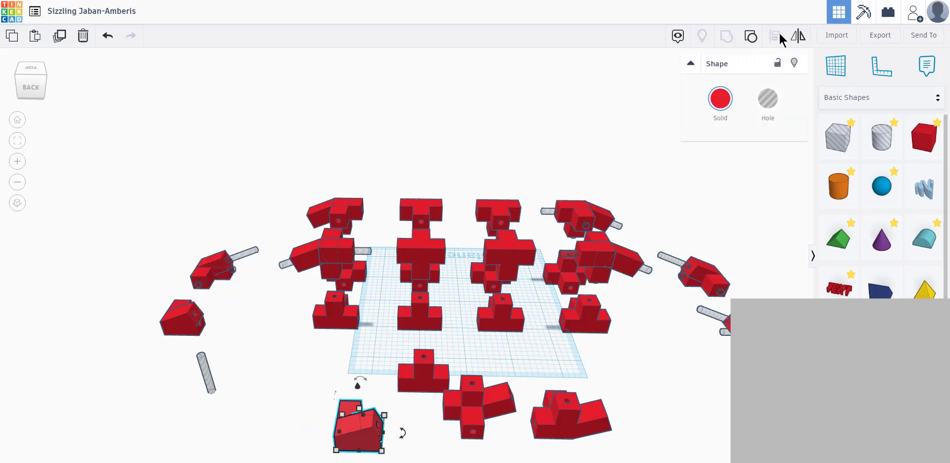
left_click(61, 37)
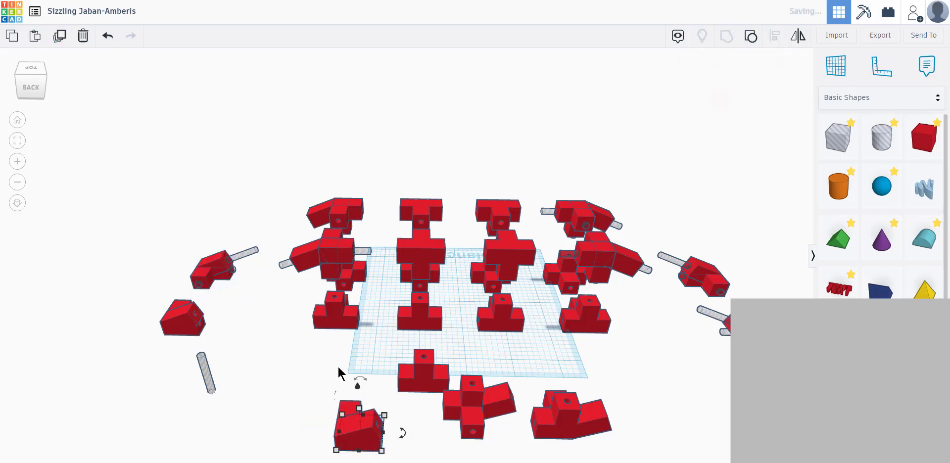
left_click_drag(347, 433, 262, 438)
left_click(798, 38)
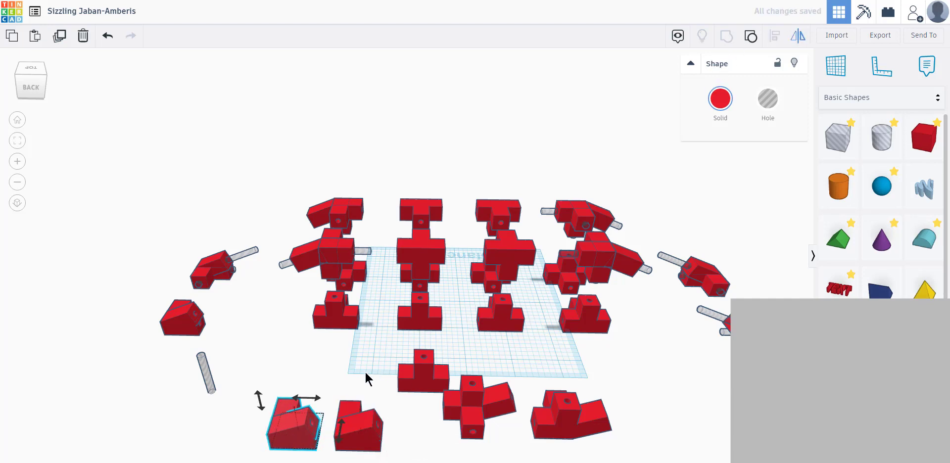
left_click(341, 433)
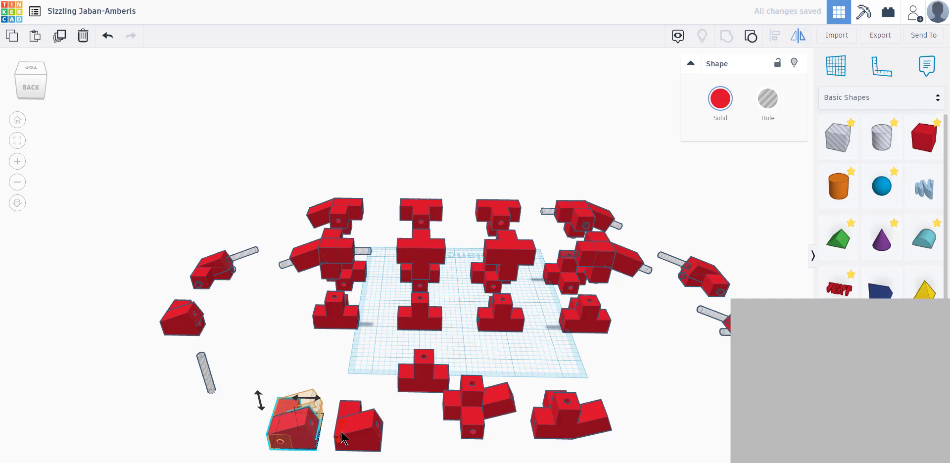
left_click(220, 416)
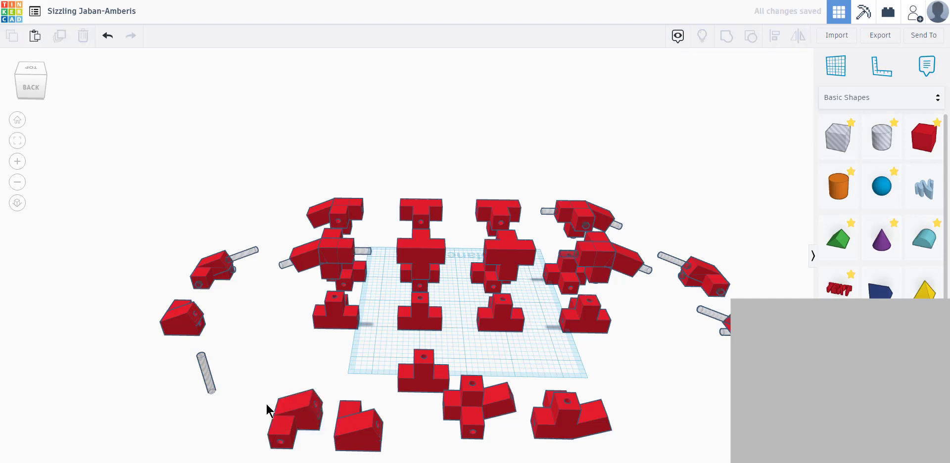
- Reposition the two mirrored corner connectors, then duplicate the one with its stub facing backward and place the copy 1 sideways from it
left_click_drag(288, 420, 327, 394)
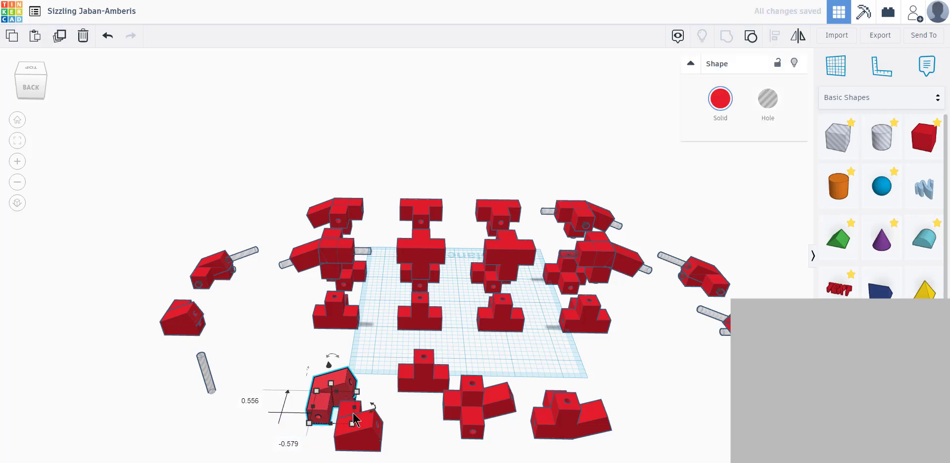
left_click_drag(353, 440, 368, 453)
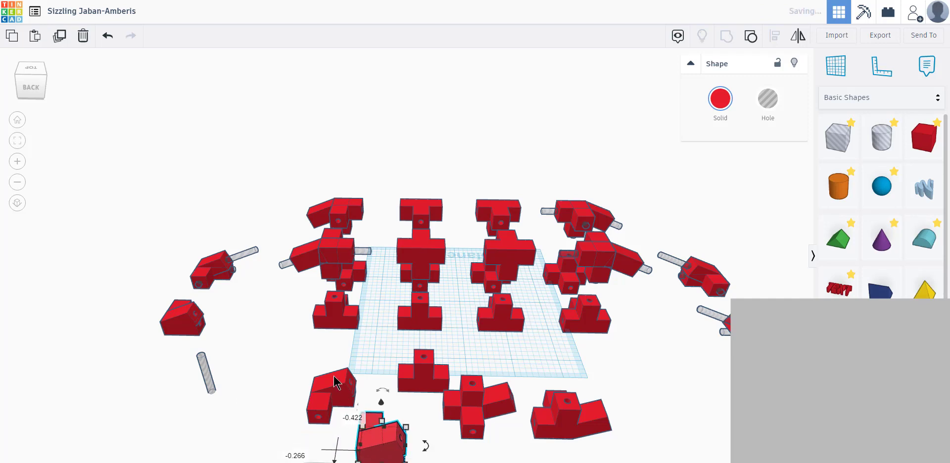
left_click(326, 401)
scroll(291, 377, "down", 5)
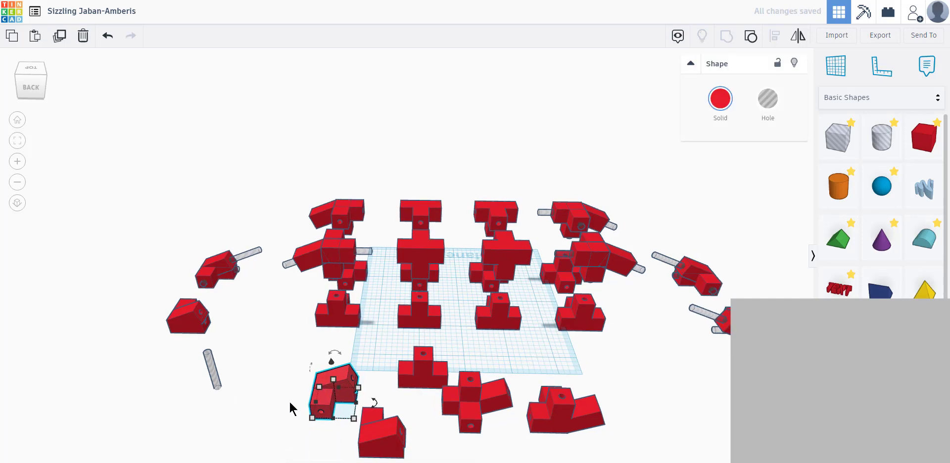
left_click(57, 39)
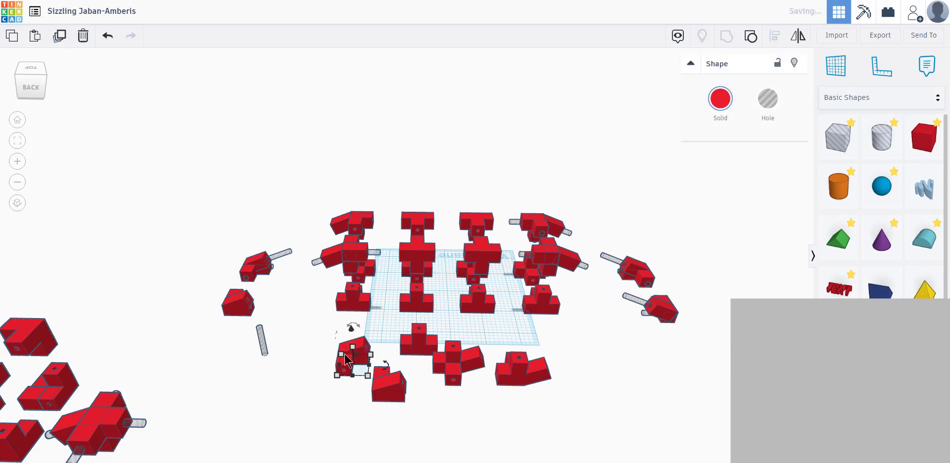
left_click_drag(349, 369, 313, 364)
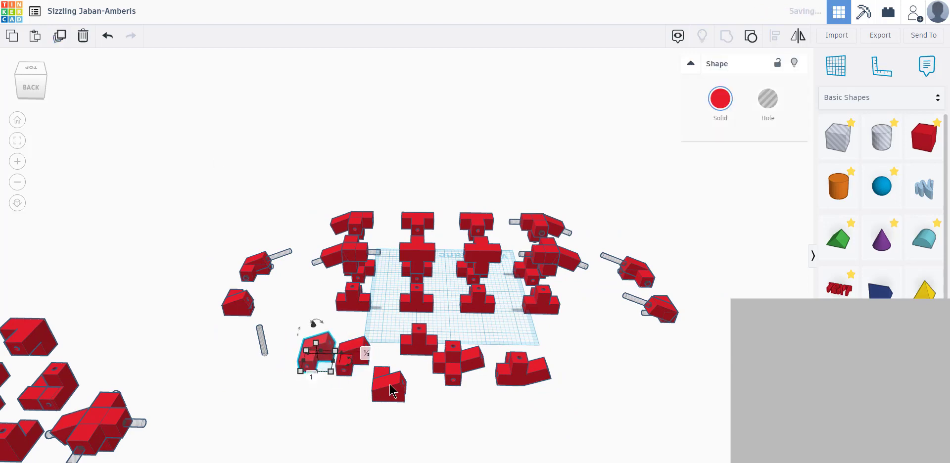
- Duplicate the other corner connector and arrange the resulting pair behind the mirrored pair, forming a two-by-two block
left_click(389, 384)
left_click(57, 39)
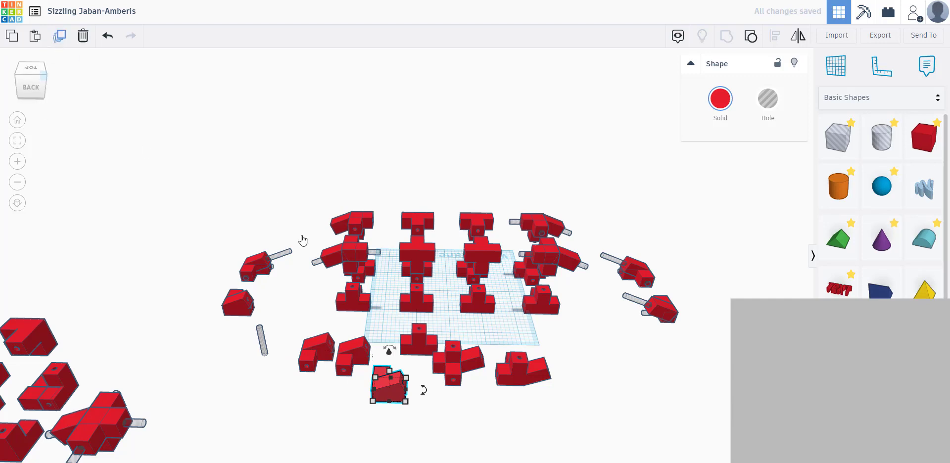
left_click_drag(389, 385, 354, 399)
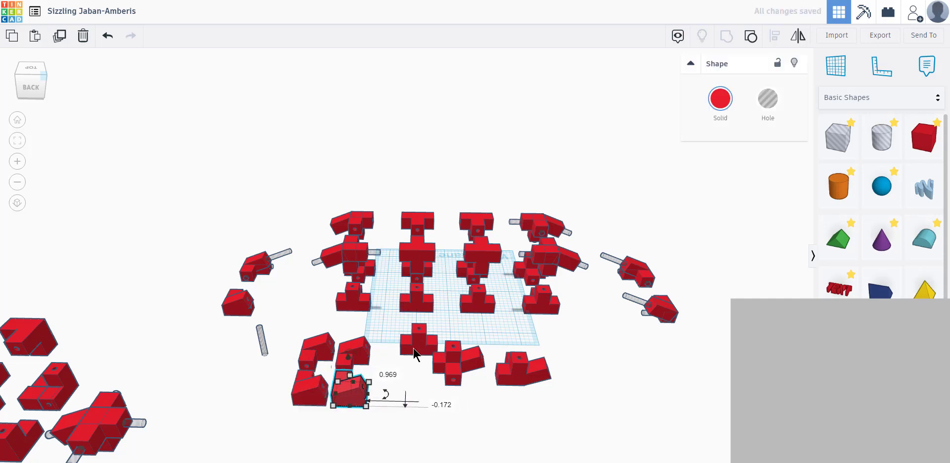
- Move the separate plain T connector behind the corner connector block, duplicate it, and place the copy beside it
left_click_drag(419, 352, 396, 365)
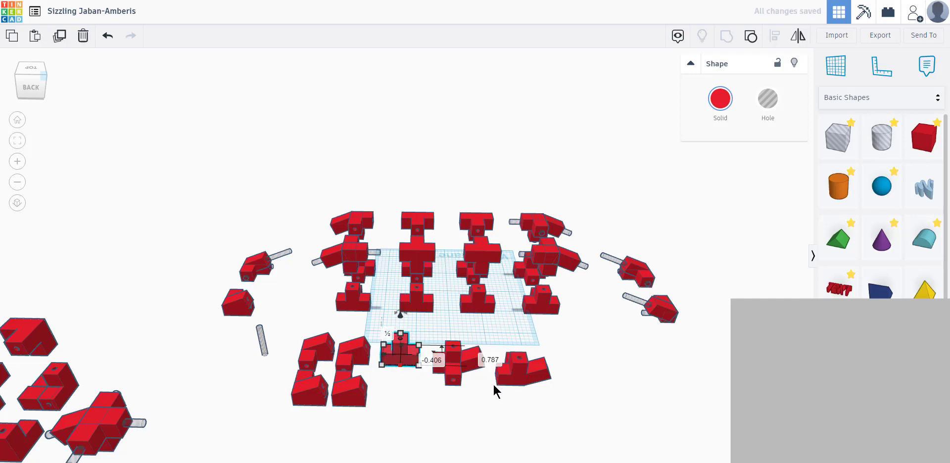
right_click_drag(458, 336, 371, 282)
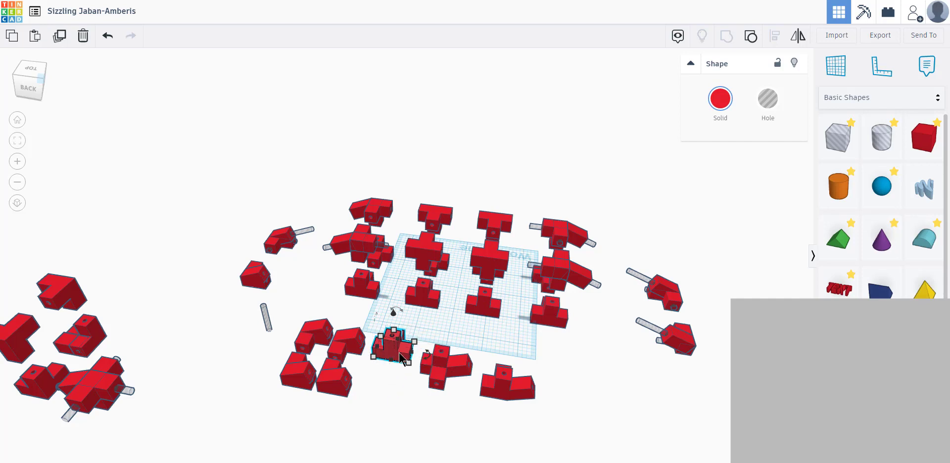
left_click_drag(390, 364, 287, 417)
right_click_drag(209, 296, 210, 235)
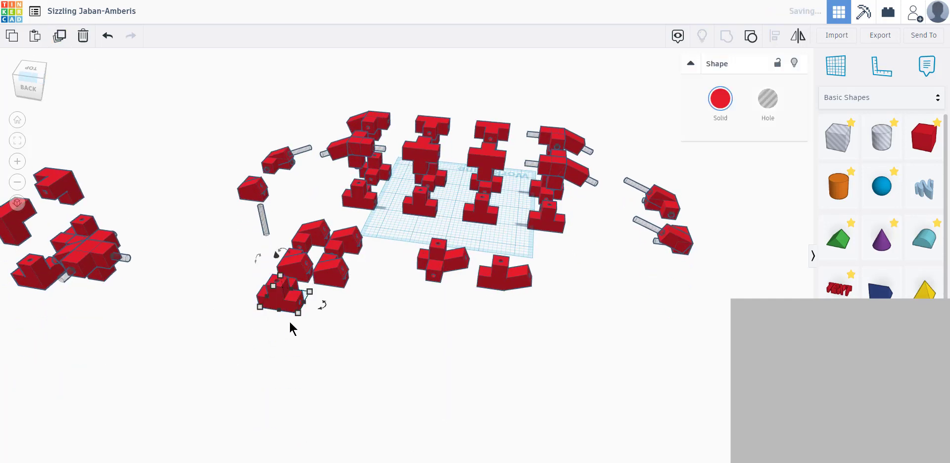
left_click_drag(281, 311, 328, 316)
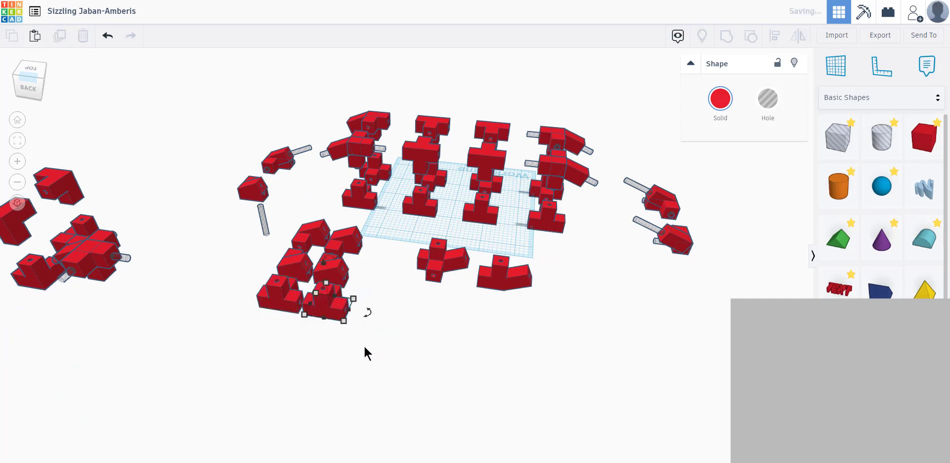
- Duplicate the pair of plain T connectors and shift the copies straight backward into a second row
left_click_drag(370, 348, 265, 298)
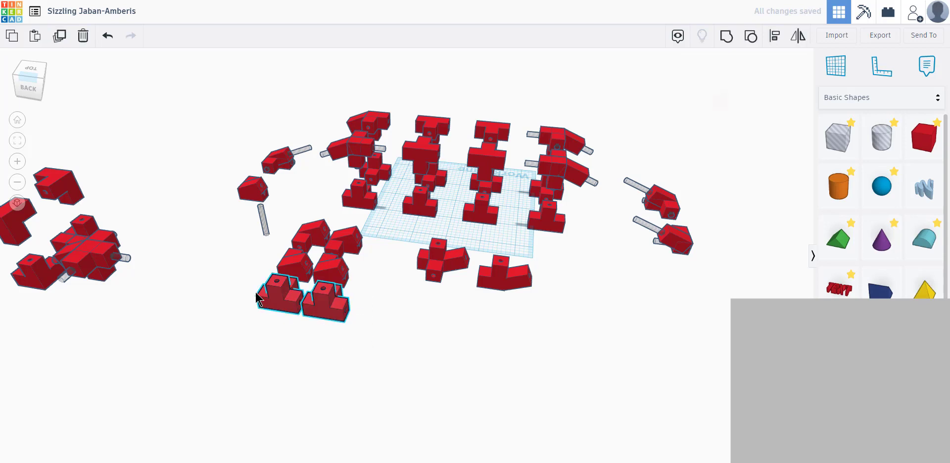
left_click(70, 44)
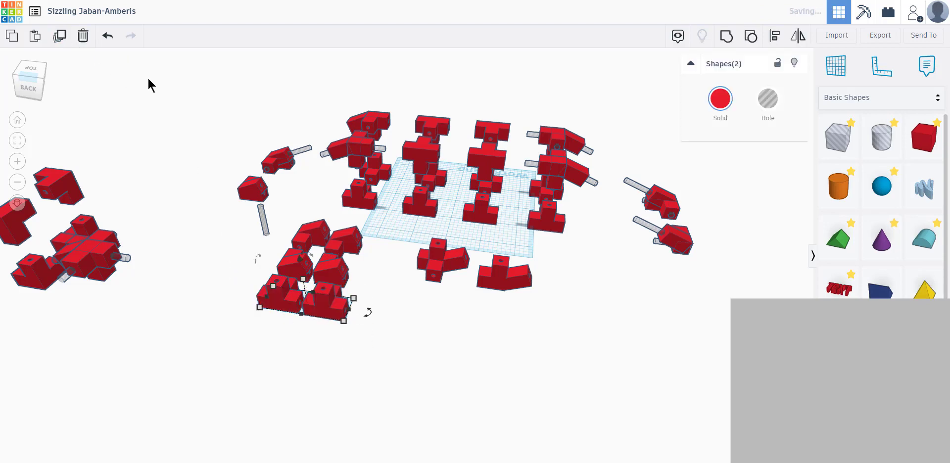
key("Down")
key("Down")
key("Down")
key("Down")
key("Down")
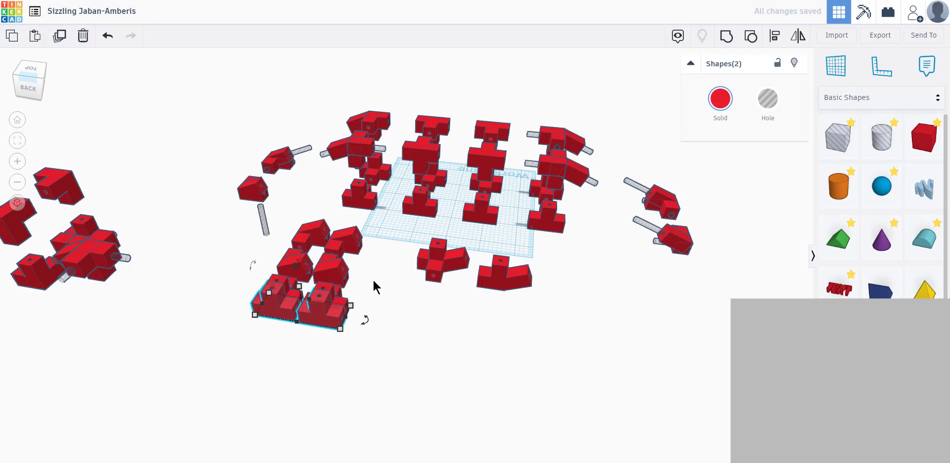
key("Down")
key("Down")
key("Down")
key("Down")
key("Down")
key("Down")
key("Down")
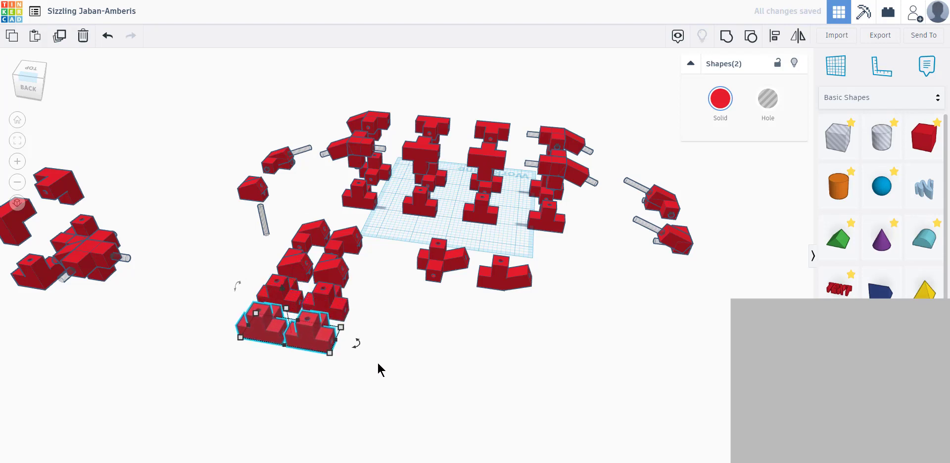
- Duplicate the block of four plain T connectors and shift the copies straight backward, clear of the originals, as two further rows
left_click_drag(379, 371, 244, 310)
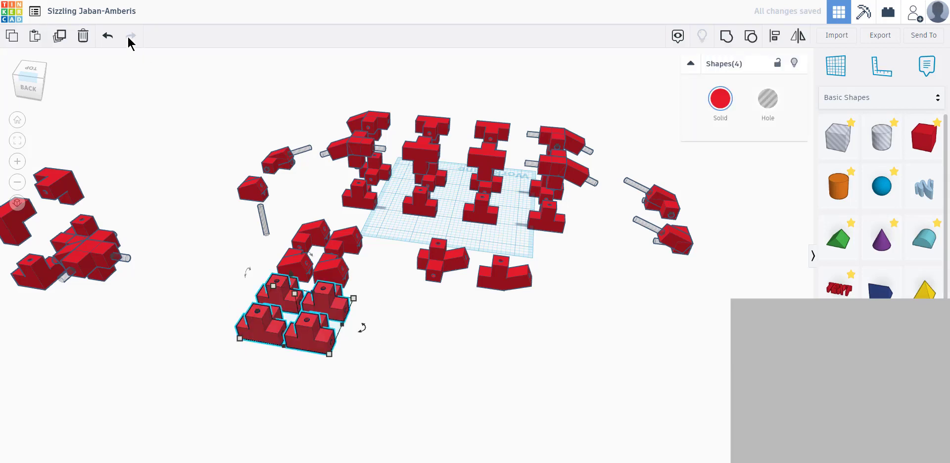
key("ctrl+Up")
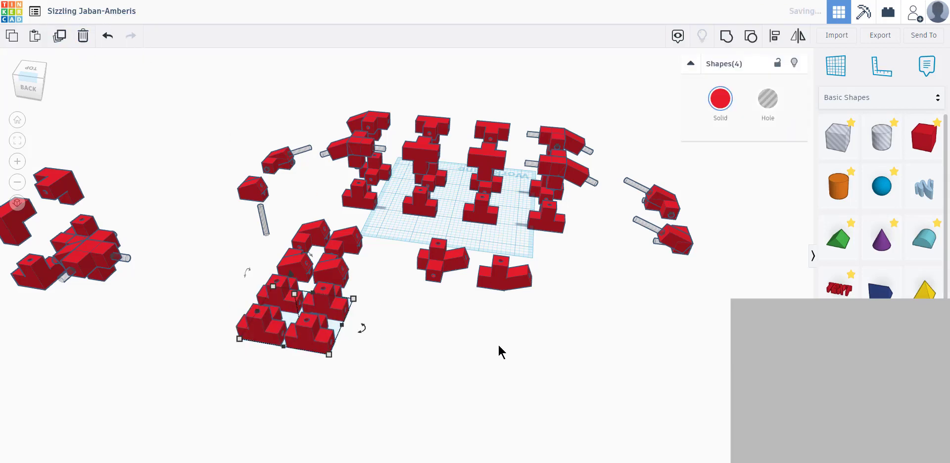
key("Down")
key("Down")
key("Down")
key("Down")
key("Down")
key("Down")
key("Down")
key("Down")
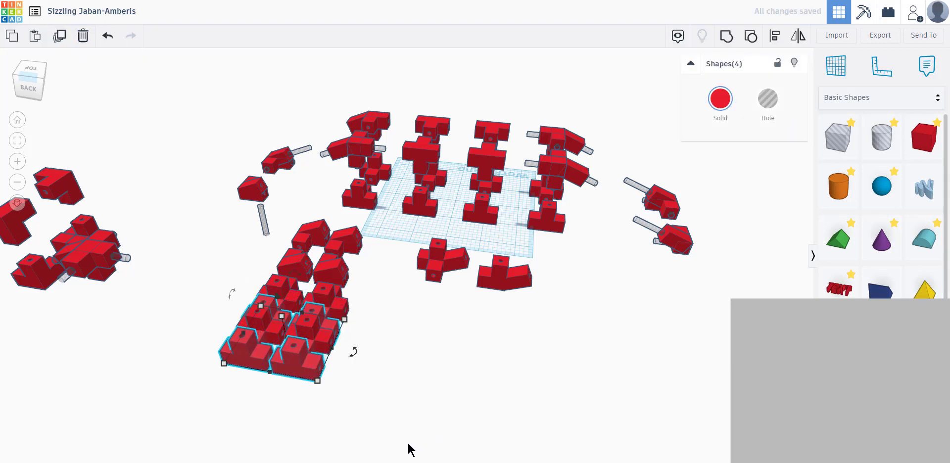
key("Down")
key("Down")
key("Down")
key("Down")
key("Down")
key("Down")
key("Down")
key("Down")
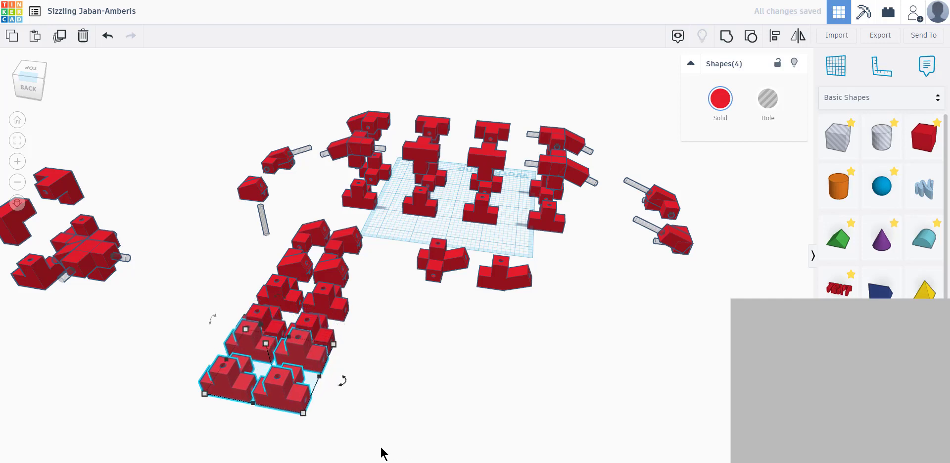
key("Down")
key("Down")
key("Down")
key("Down")
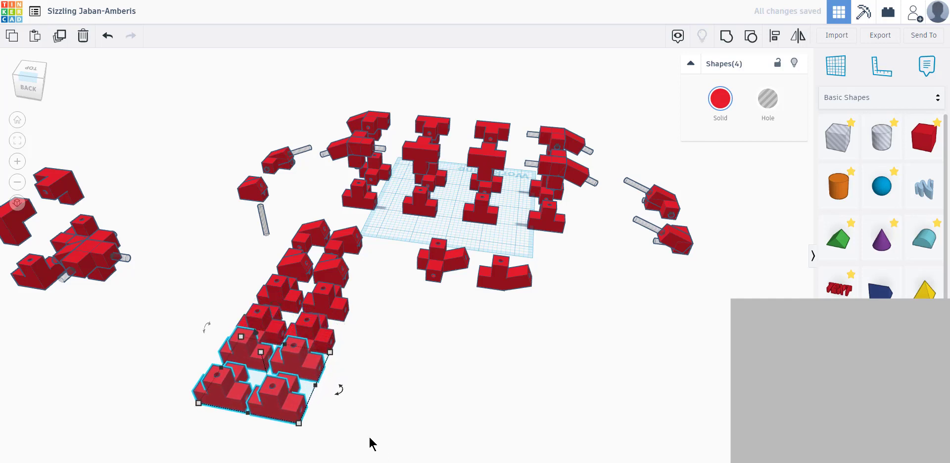
key("Down")
key("Down")
key("Down")
key("Down")
key("Down")
key("Down")
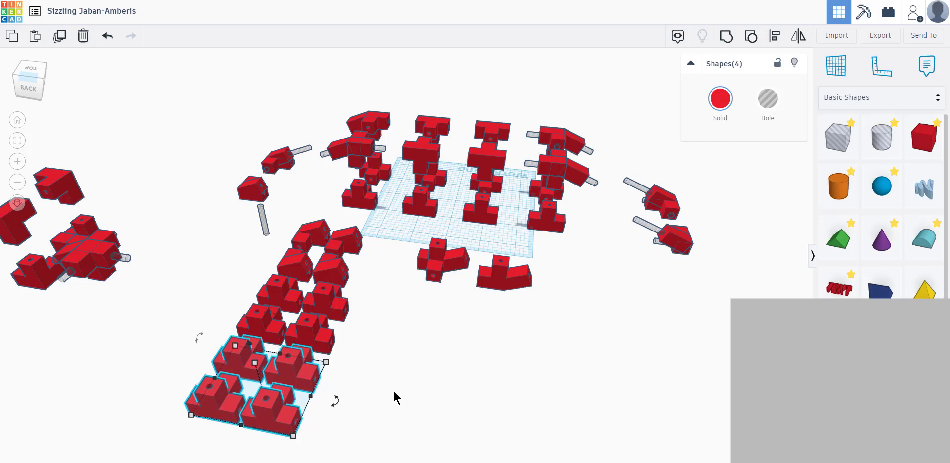
key("Down")
key("Down")
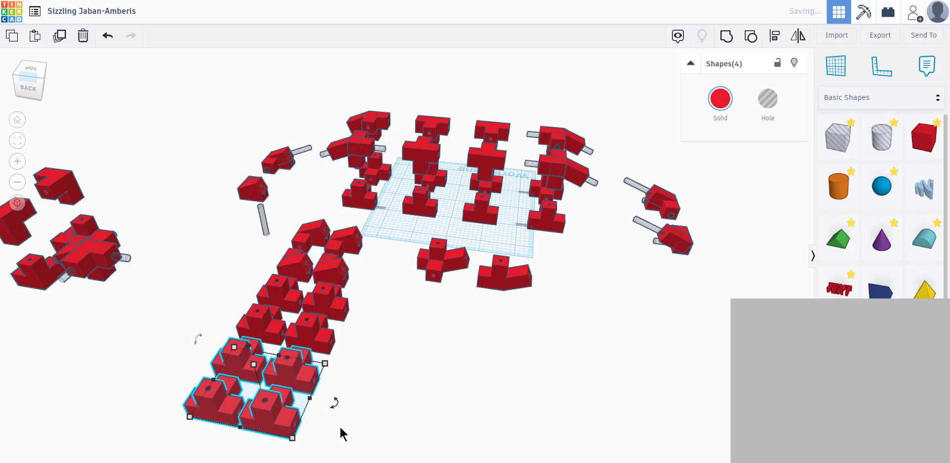
- Duplicate the rearmost pair of plain T connectors and shift the copies straight backward into a fifth row
left_click_drag(320, 446, 165, 431)
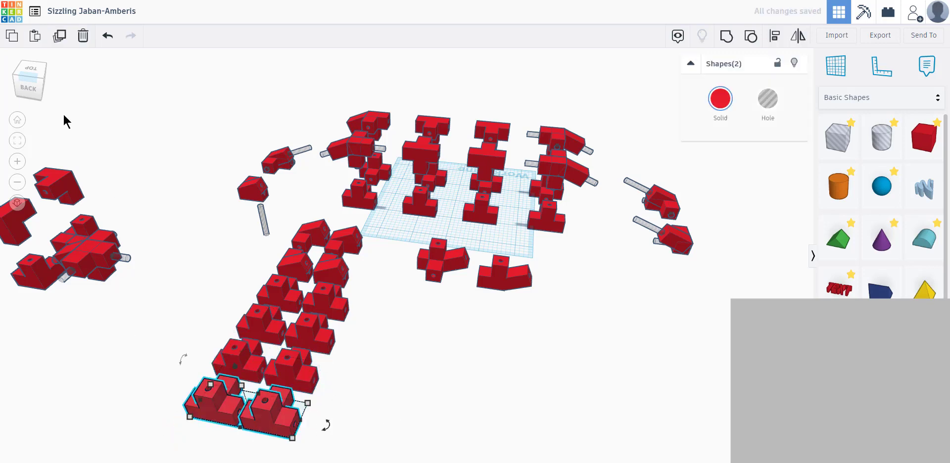
left_click(60, 36)
key("Down")
key("Down")
key("Down")
key("Down")
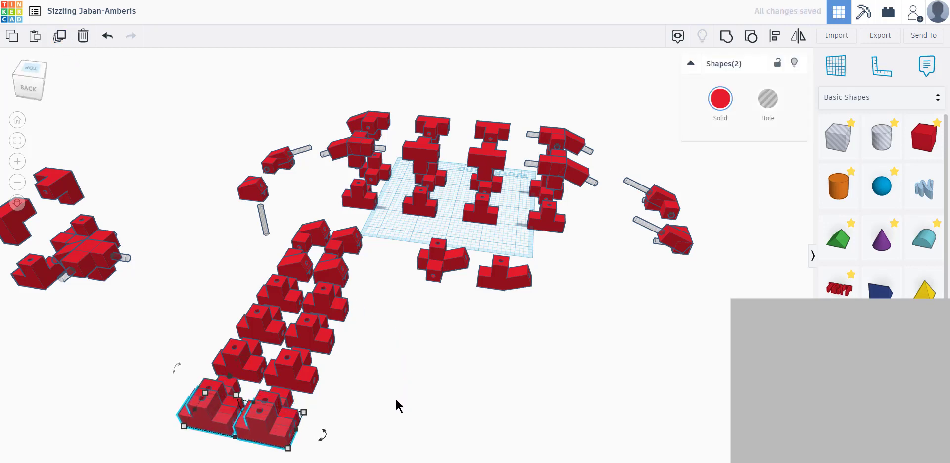
key("Down")
key("Down")
key("Down")
key("Down")
key("Down")
key("Down")
key("Down")
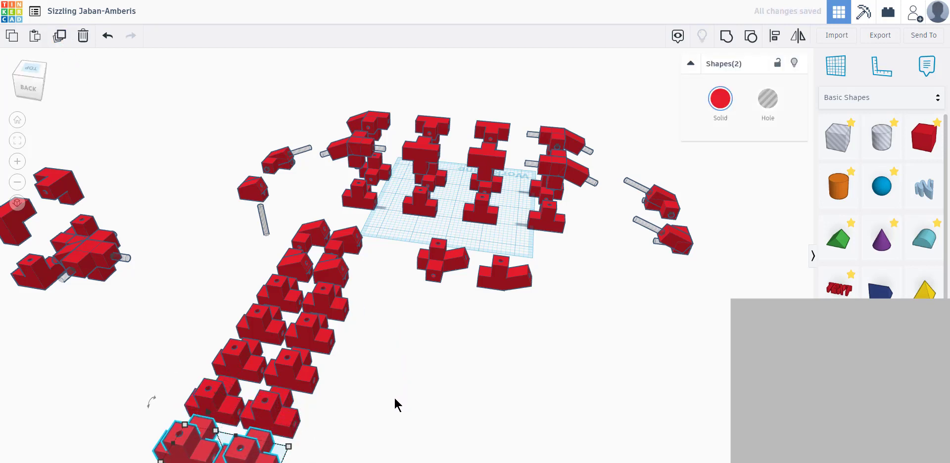
middle_click_drag(394, 388, 397, 333)
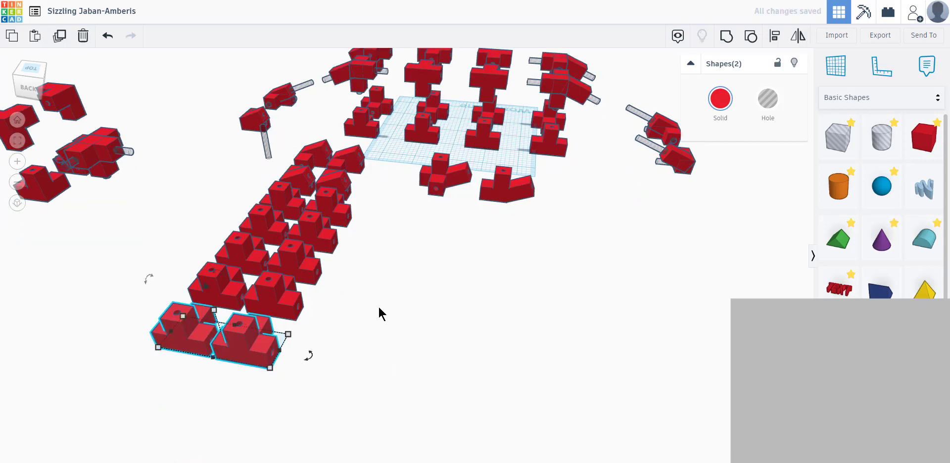
- Move the two separate connectors with tilted arms beside the outermost rows of plain T connectors, one behind the other
left_click_drag(435, 184, 349, 321)
left_click_drag(505, 184, 323, 354)
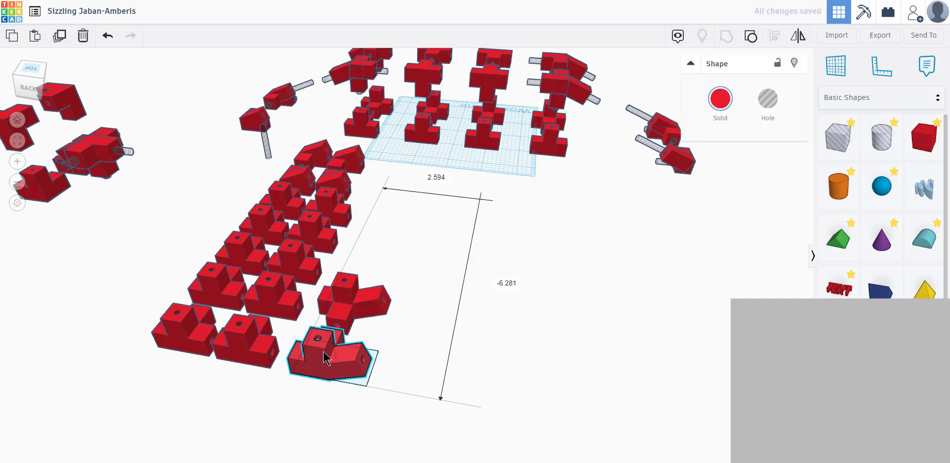
left_click(384, 407)
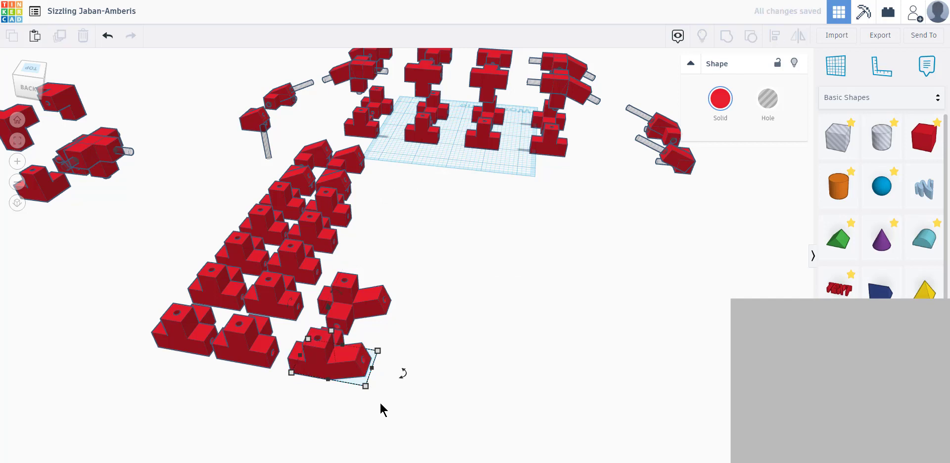
- Duplicate the pair of tilted-arm connectors and shift the copies straight toward the workplane, clear of the originals, extending their column
left_click(340, 293, "shift")
left_click(59, 36)
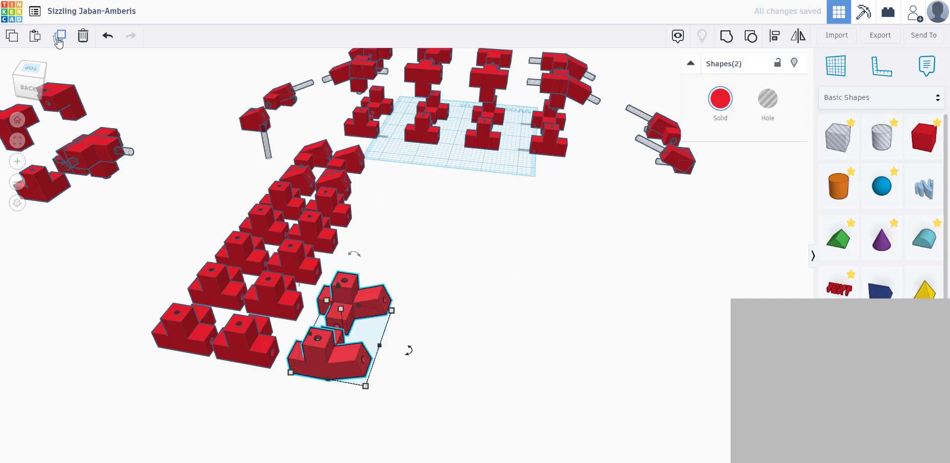
key("Up")
key("Up")
key("Up")
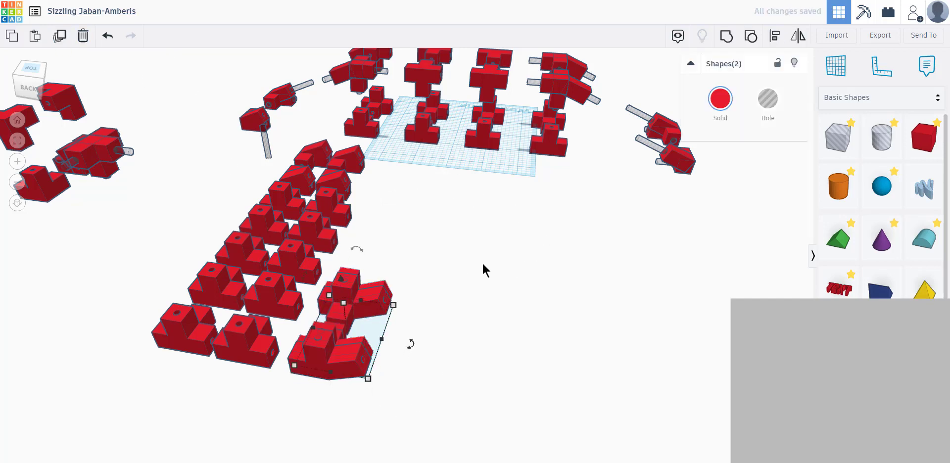
key("Up")
key("Up")
key("Up")
key("Up")
key("Up")
key("Up")
key("Up")
key("Up")
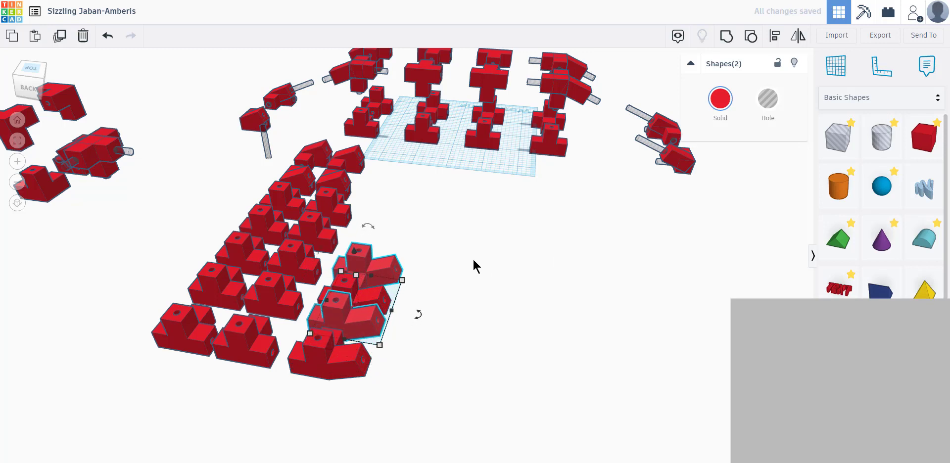
key("Up")
key("Up")
key("Up")
key("Up")
key("Up")
key("Up")
key("Up")
key("Up")
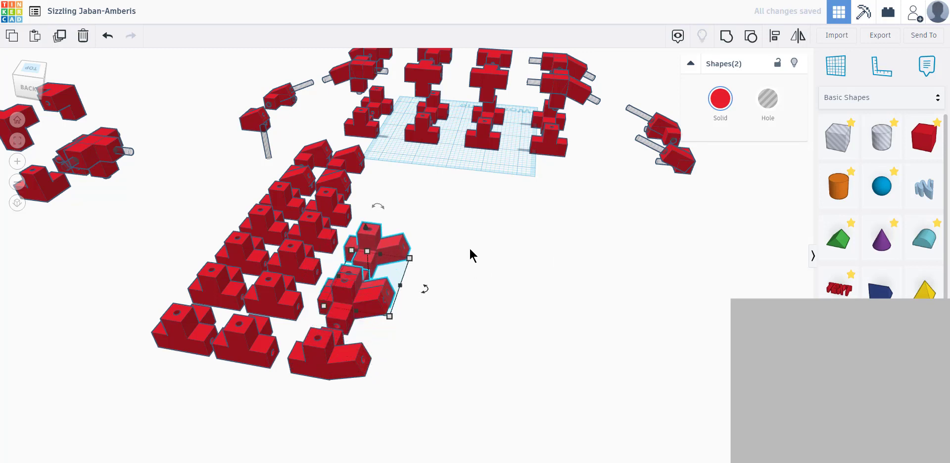
key("Up")
key("Up")
key("Up")
key("Up")
key("Up")
key("Up")
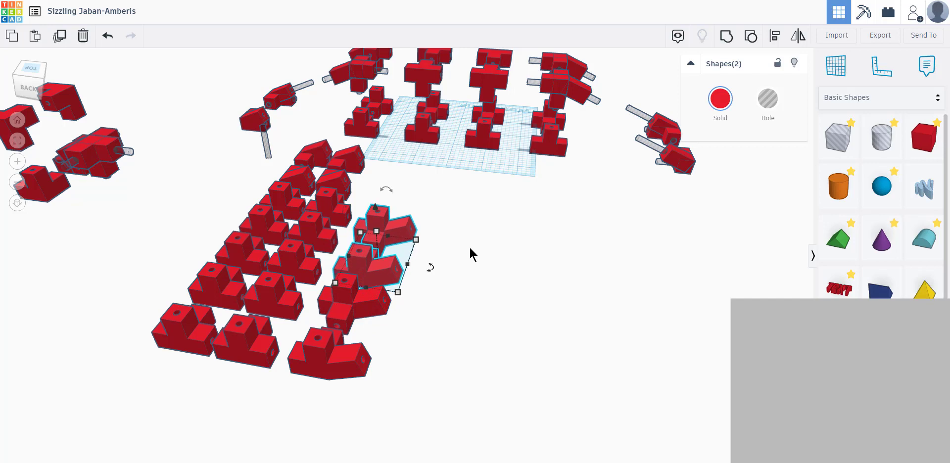
left_click(516, 300)
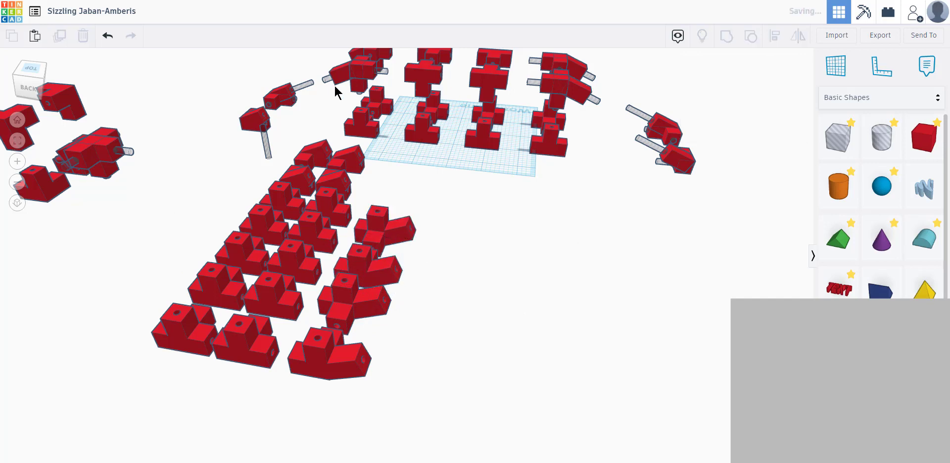
- Check the connectors in the laid-out rows one by one and survey the whole arrangement against the remaining connector groups
left_click(346, 161)
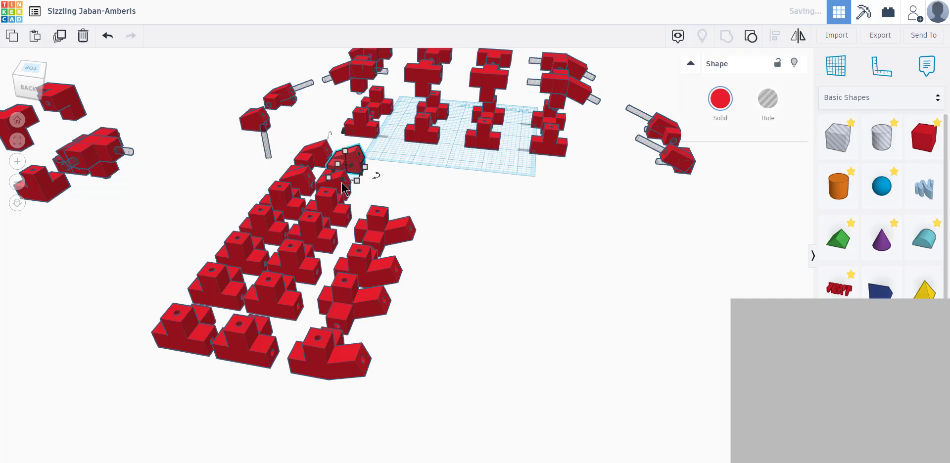
left_click_drag(323, 157, 292, 204)
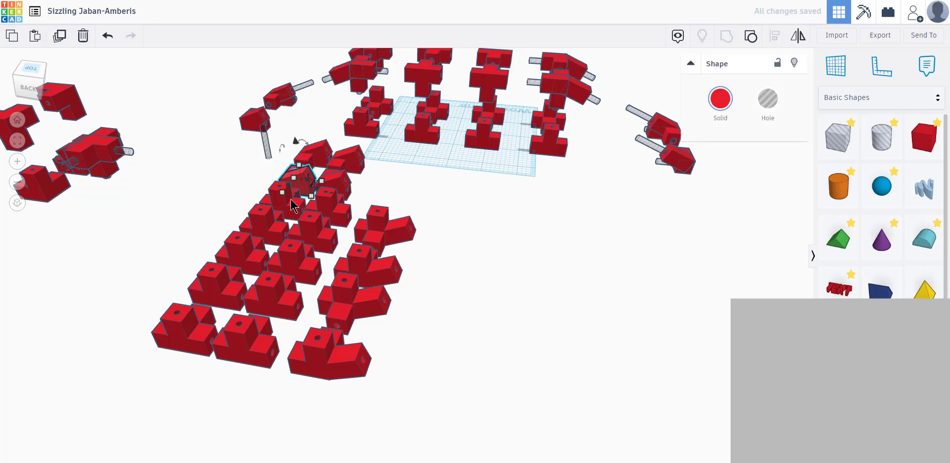
key("Down")
key("Down")
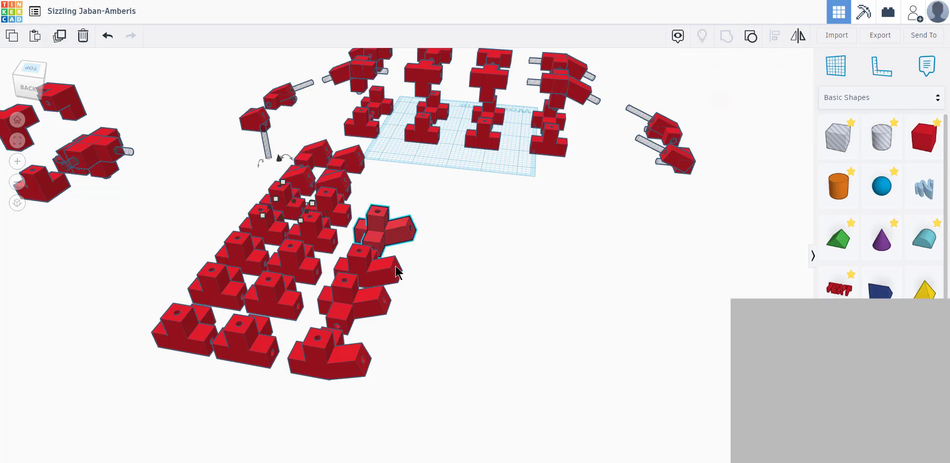
left_click(396, 268)
left_click(460, 361)
right_click_drag(460, 361, 443, 262)
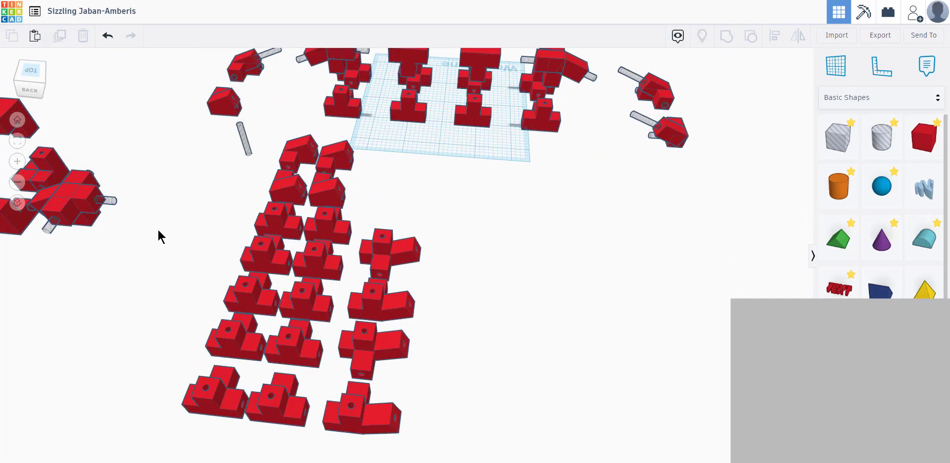
scroll(188, 239, "down", 3)
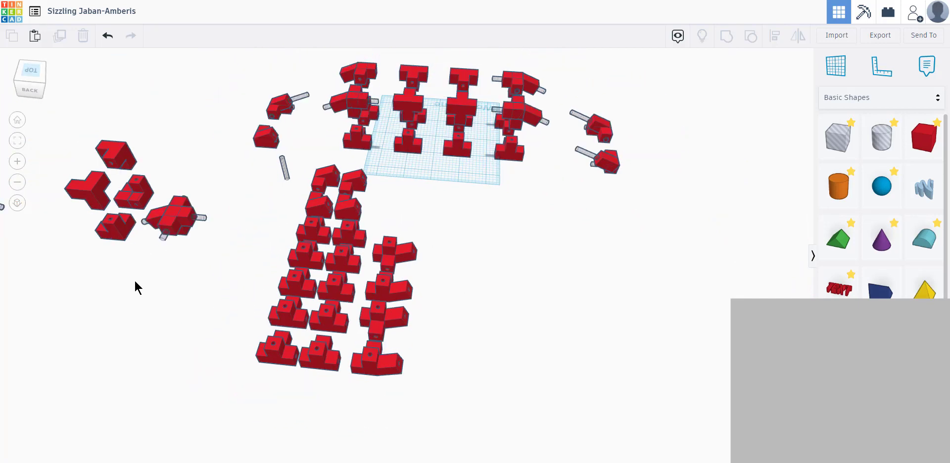
scroll(208, 282, "up", 2)
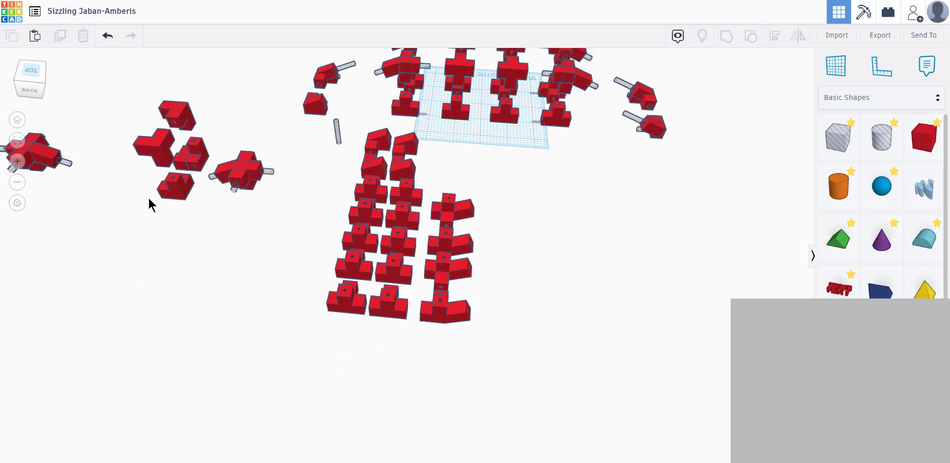
middle_click_drag(559, 233, 489, 289)
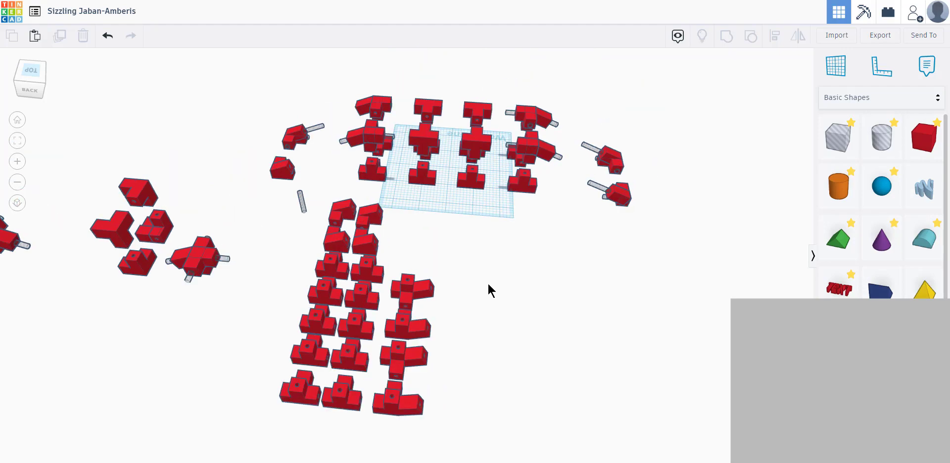